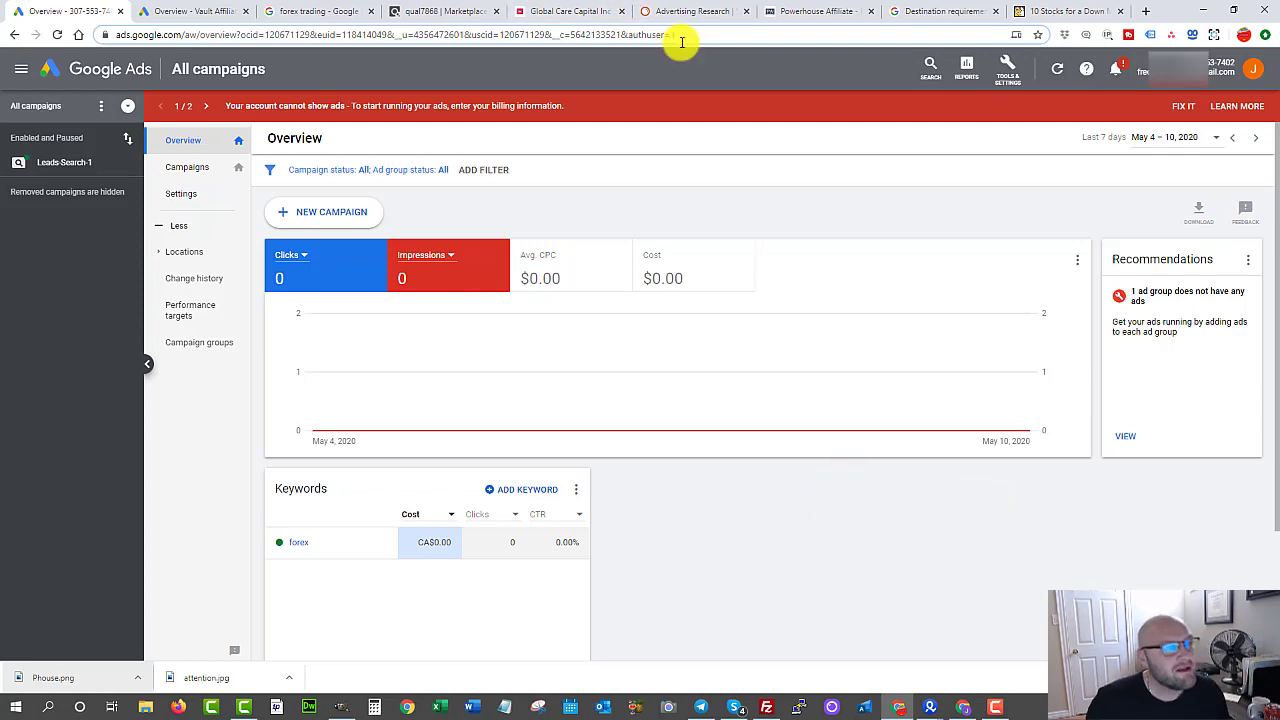
- Open the Google Ads destination requirements policy and review the insufficient original content rules, highlighting the one about destinations designed to send users elsewhere
click(955, 11)
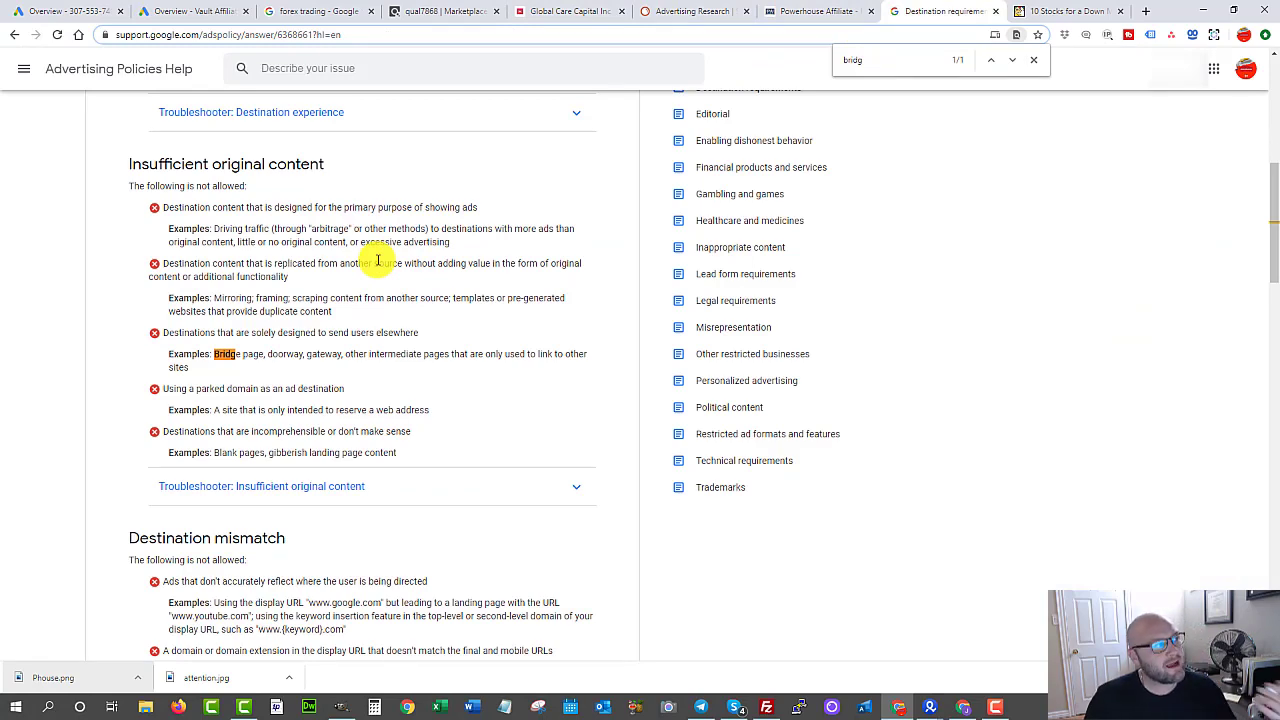
scroll(860, 306, up, 3)
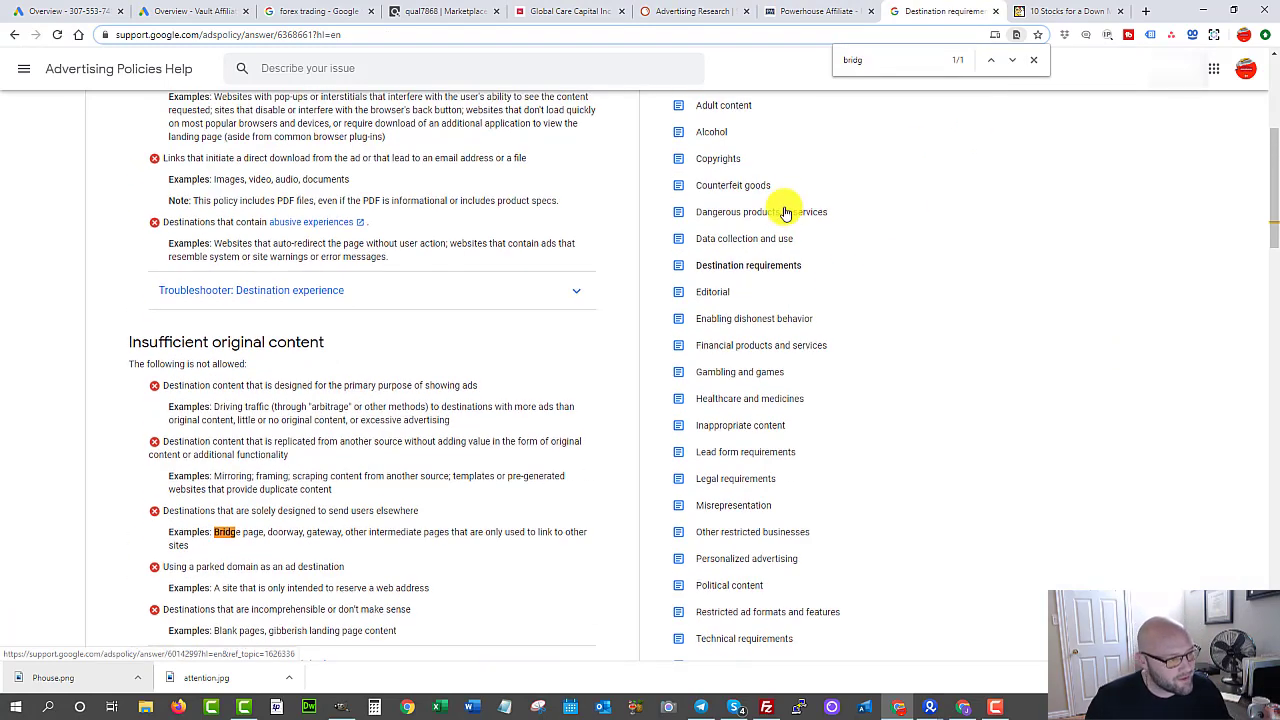
scroll(784, 223, up, 1)
scroll(768, 219, down, 2)
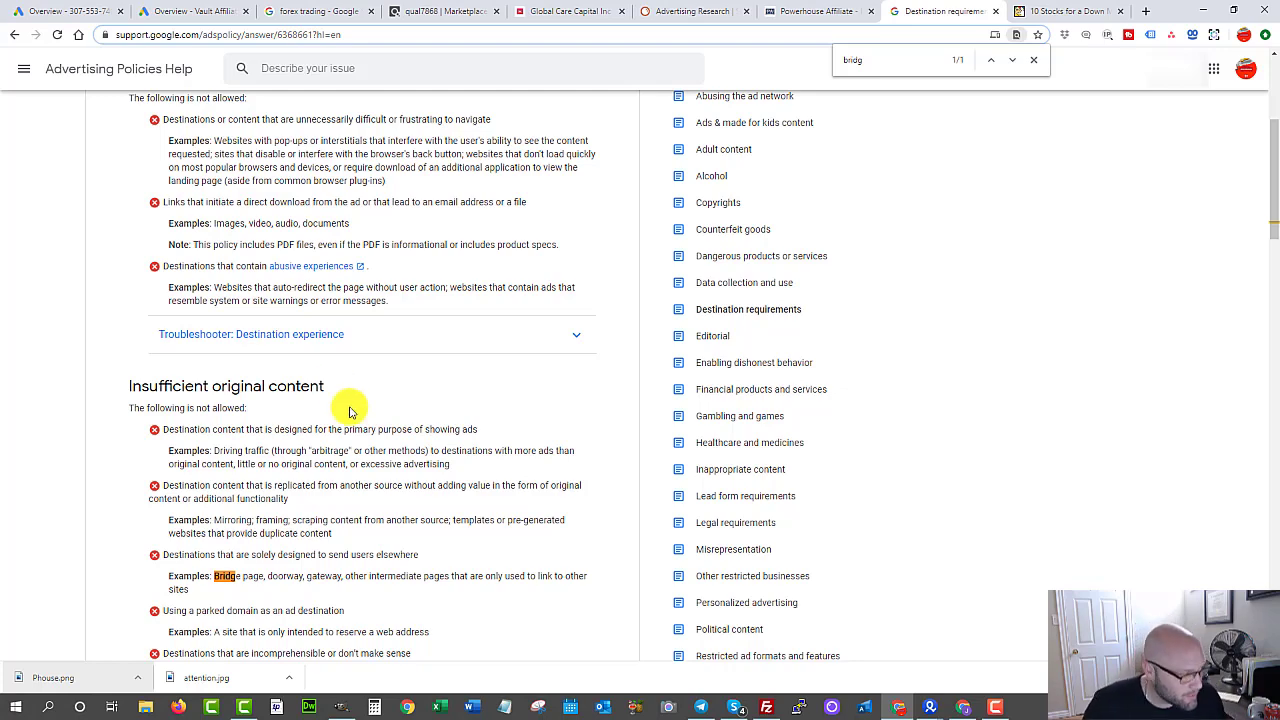
scroll(355, 400, down, 2)
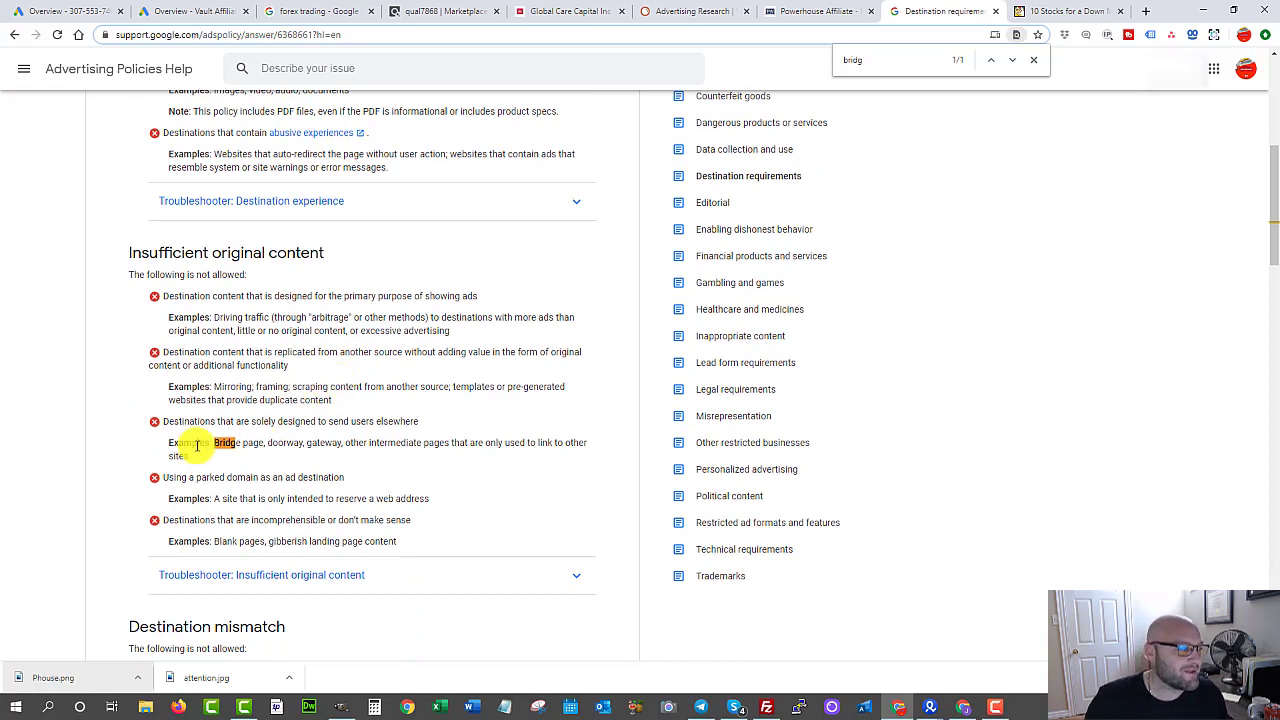
drag(168, 425, 386, 423)
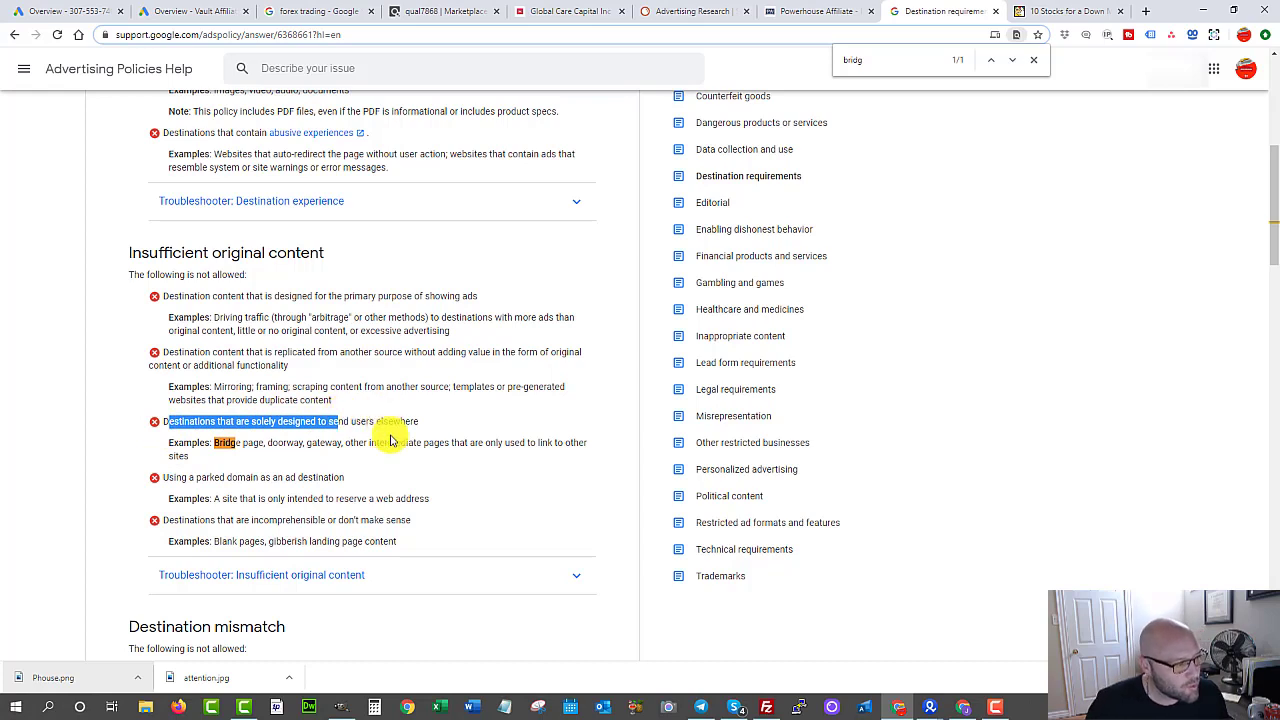
click(392, 420)
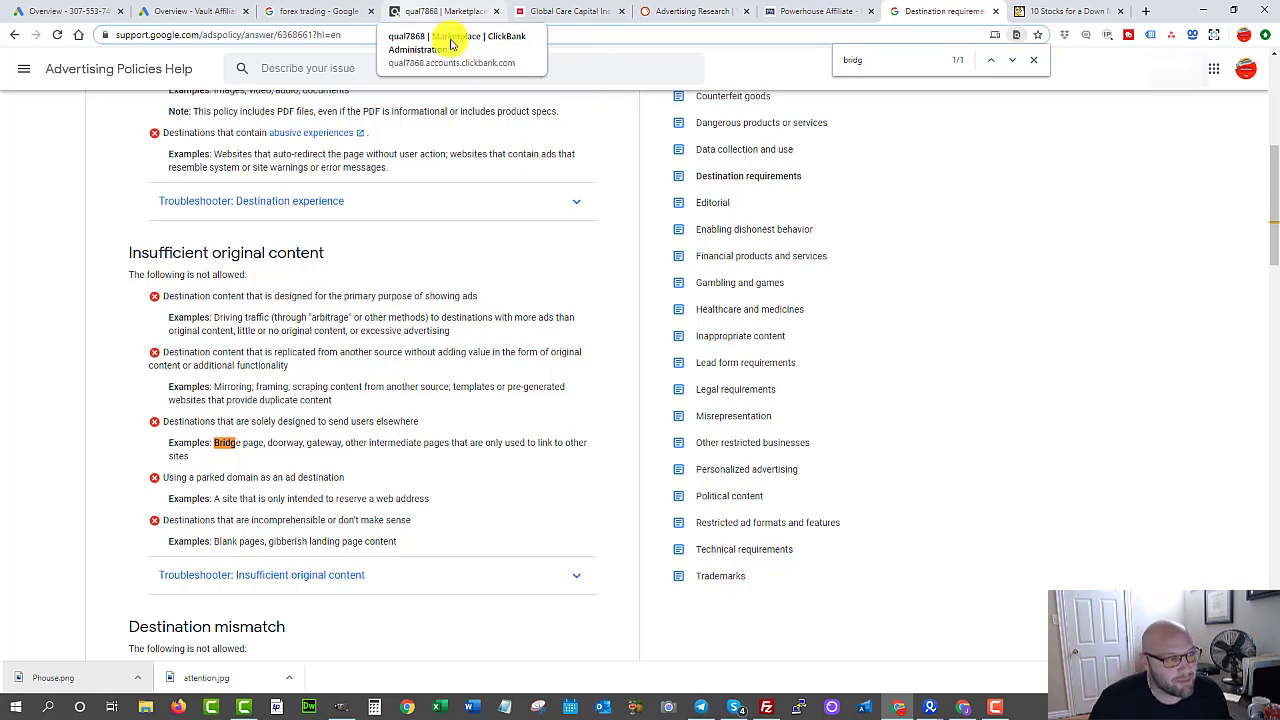
scroll(880, 390, up, 1)
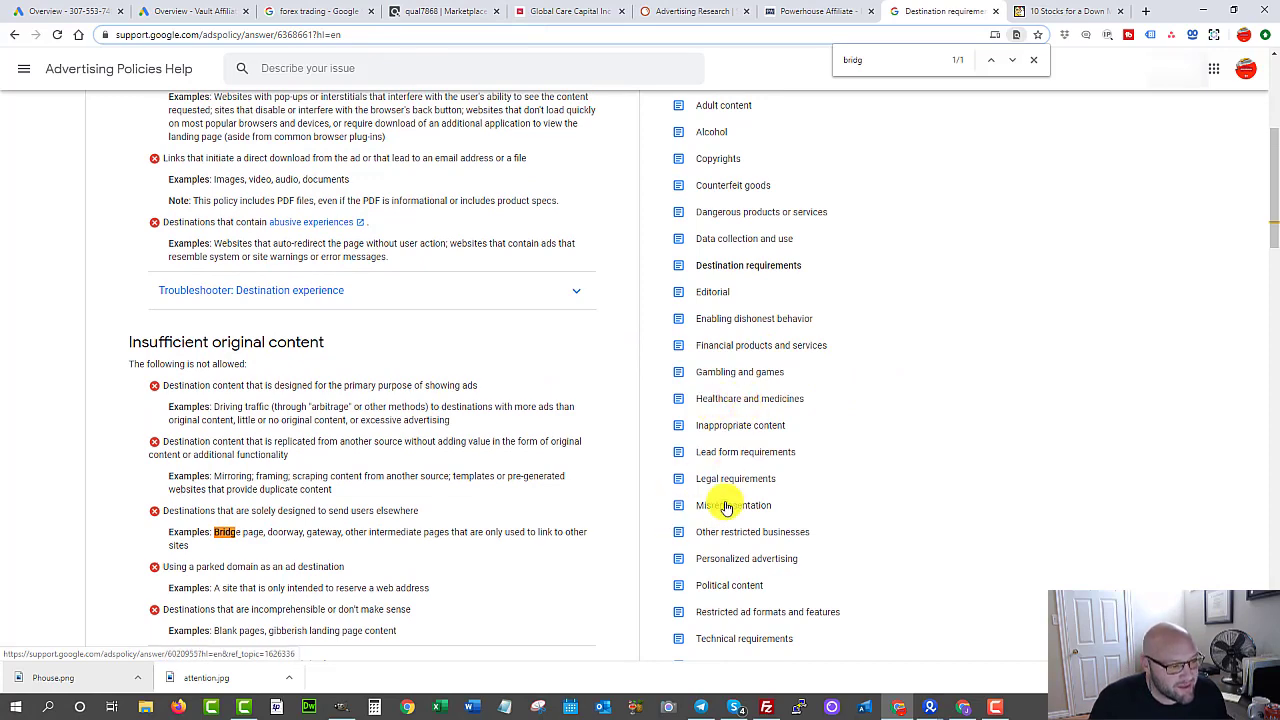
scroll(730, 567, down, 1)
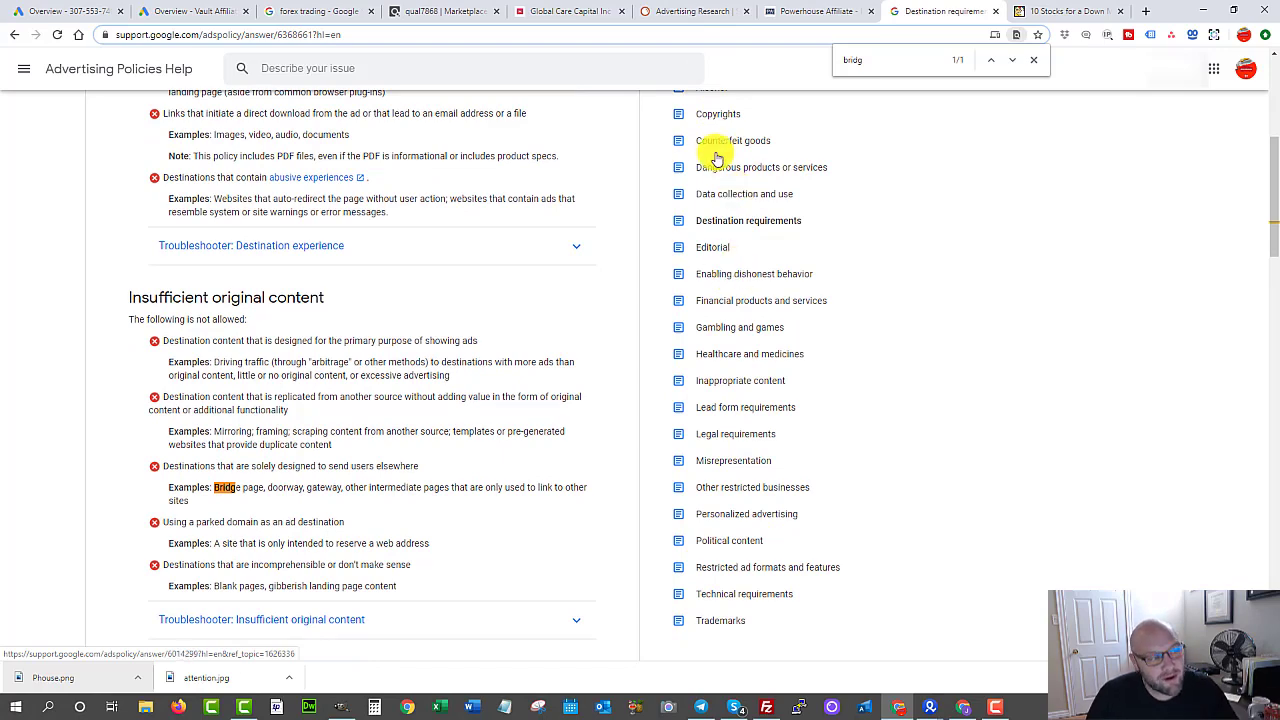
scroll(549, 240, up, 2)
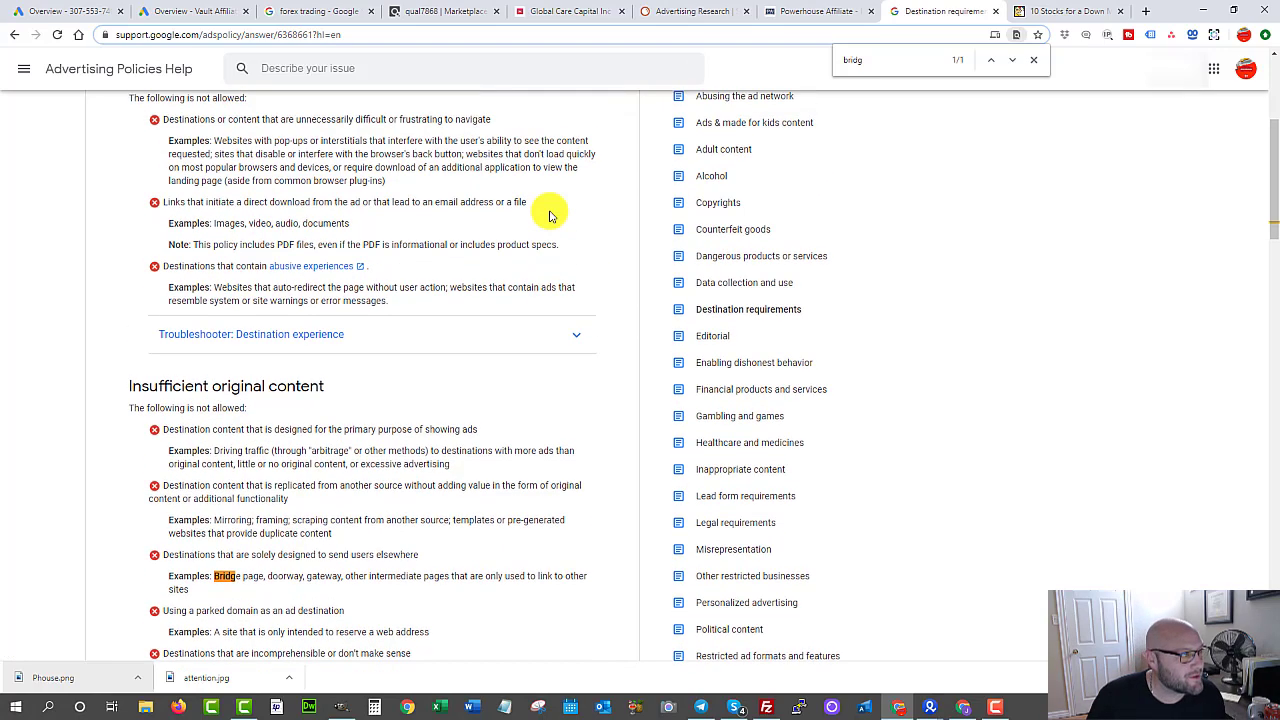
- Switch to the ClickBank marketplace and browse the Equities & Stocks offers, filters and product categories
click(427, 11)
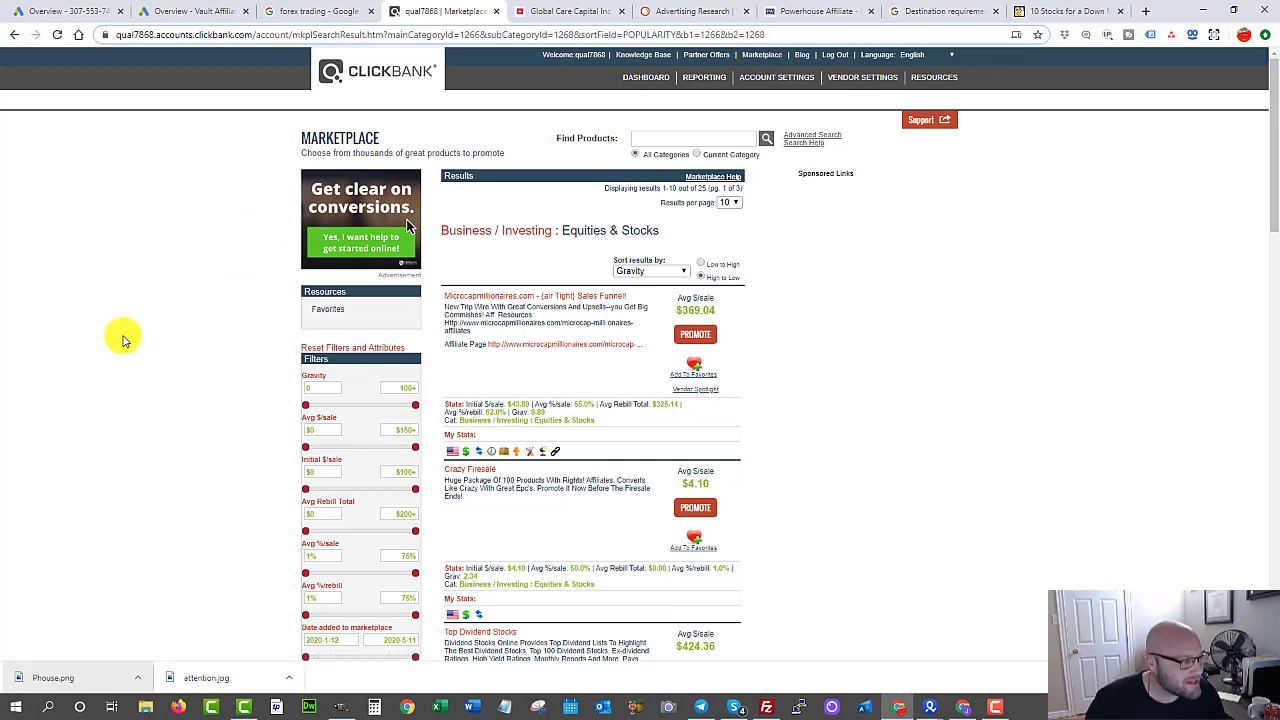
scroll(125, 338, down, 9)
scroll(349, 323, down, 6)
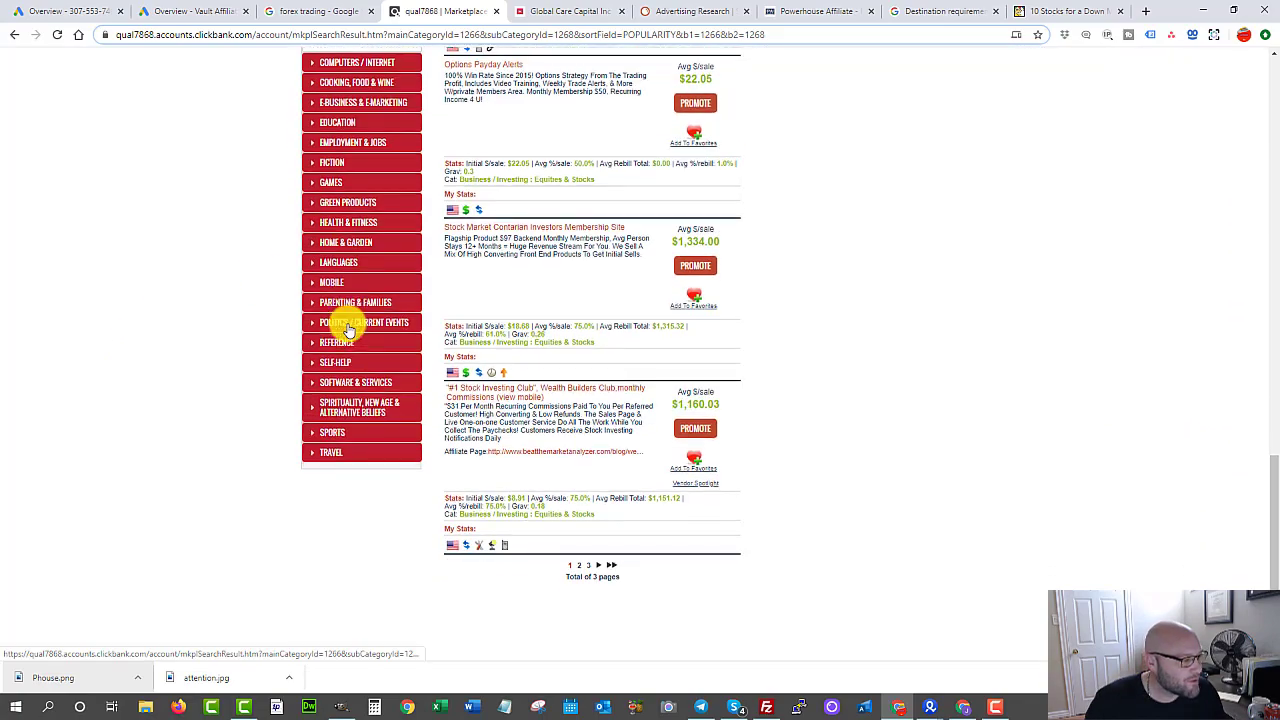
scroll(345, 325, up, 3)
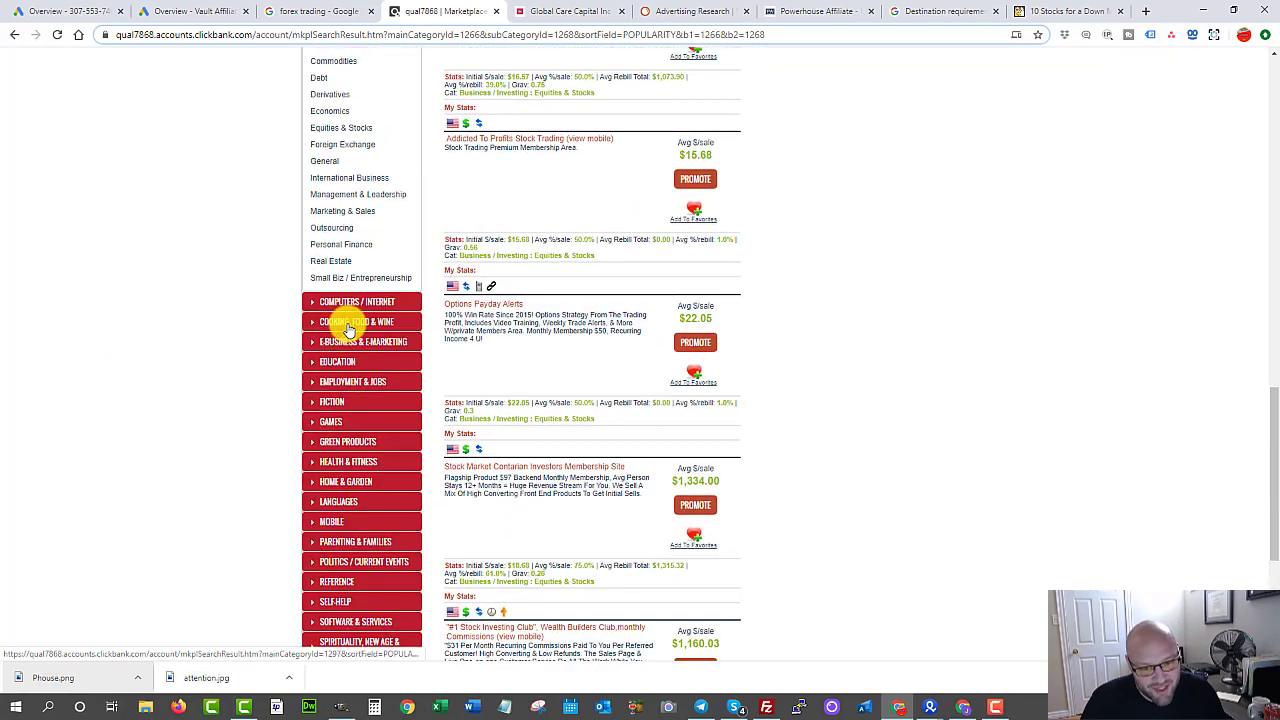
scroll(349, 328, down, 3)
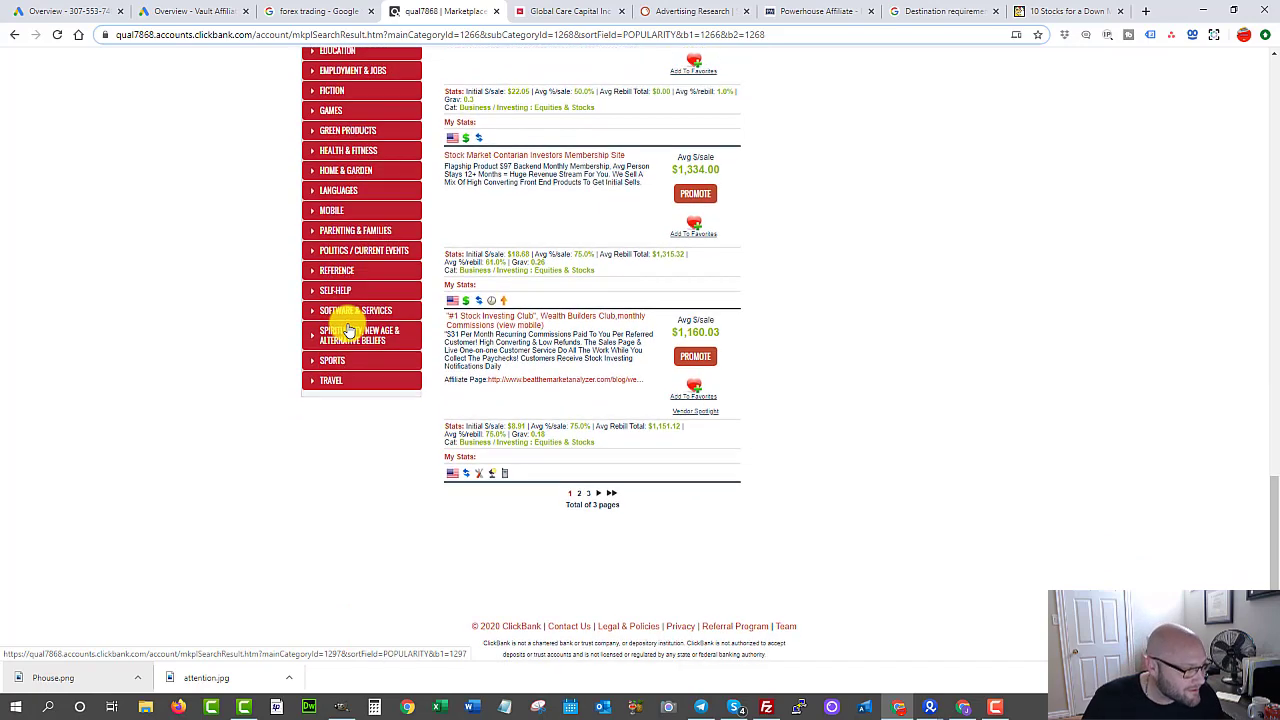
scroll(349, 329, up, 2)
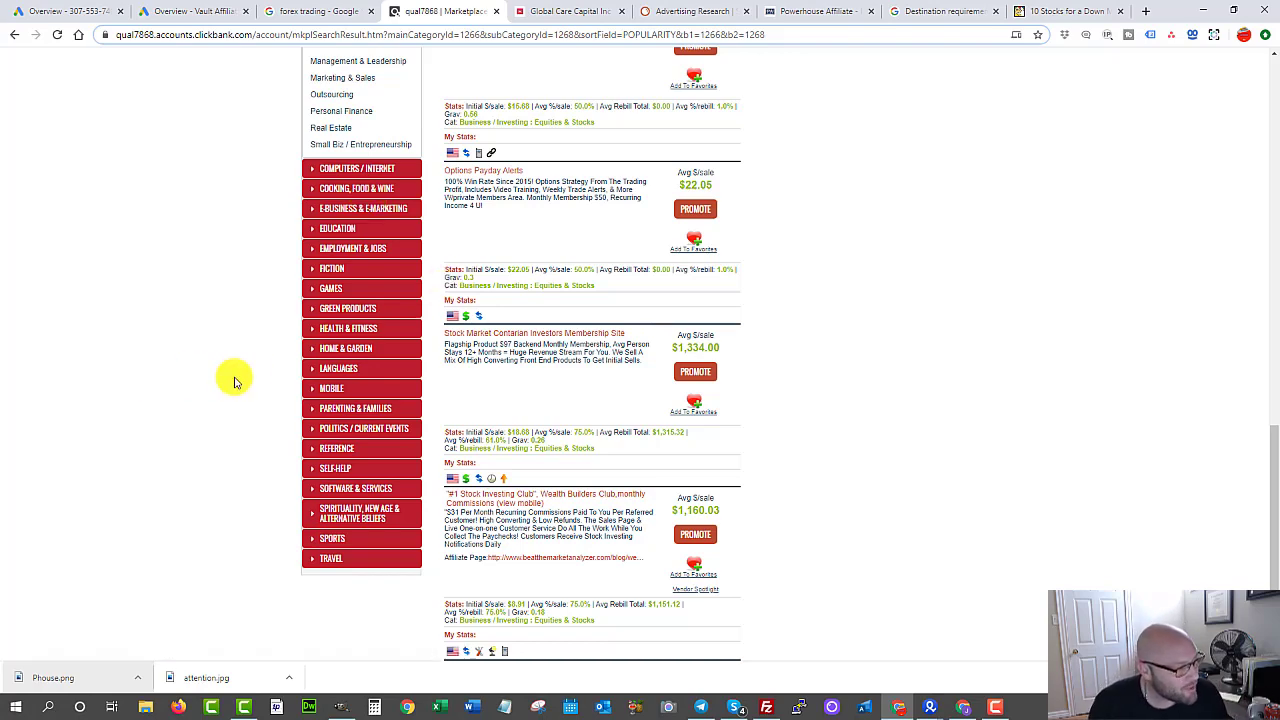
scroll(163, 372, up, 10)
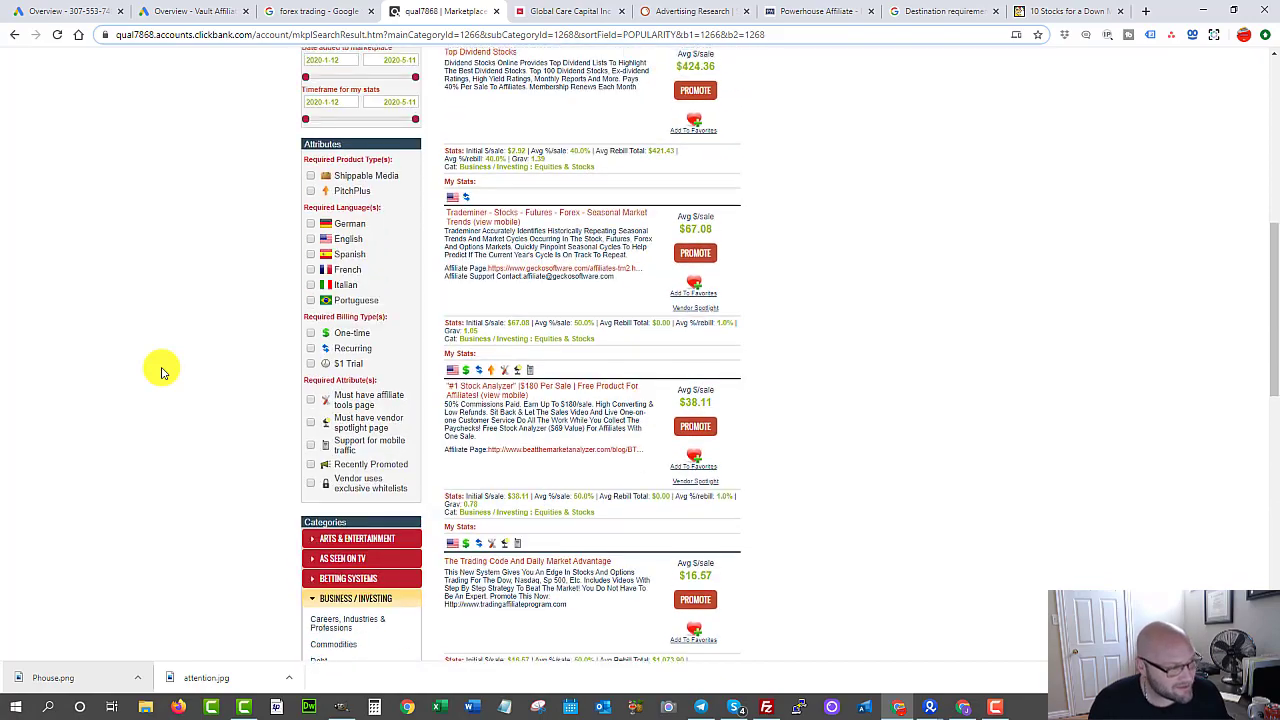
scroll(163, 372, up, 2)
scroll(163, 368, down, 5)
scroll(163, 368, up, 4)
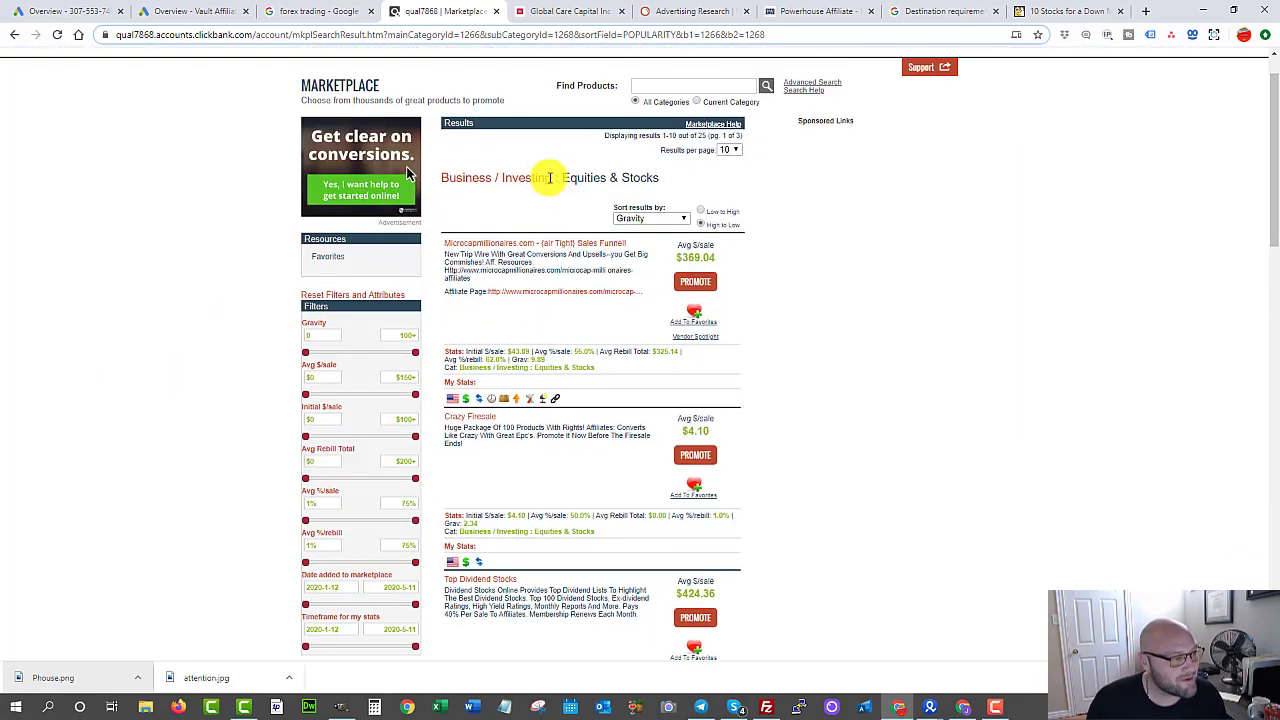
- Check the result sorting options and highlight the average earnings per sale of the Microcapmillionaires.com offer
click(646, 218)
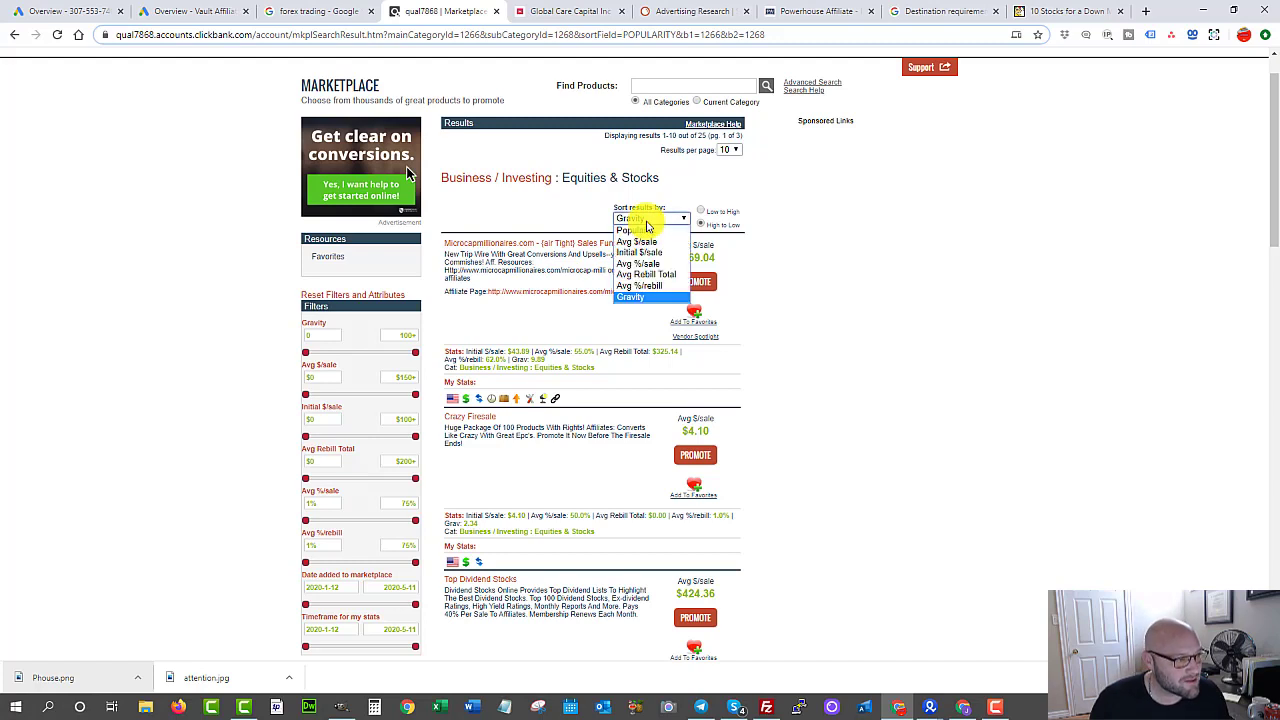
click(646, 219)
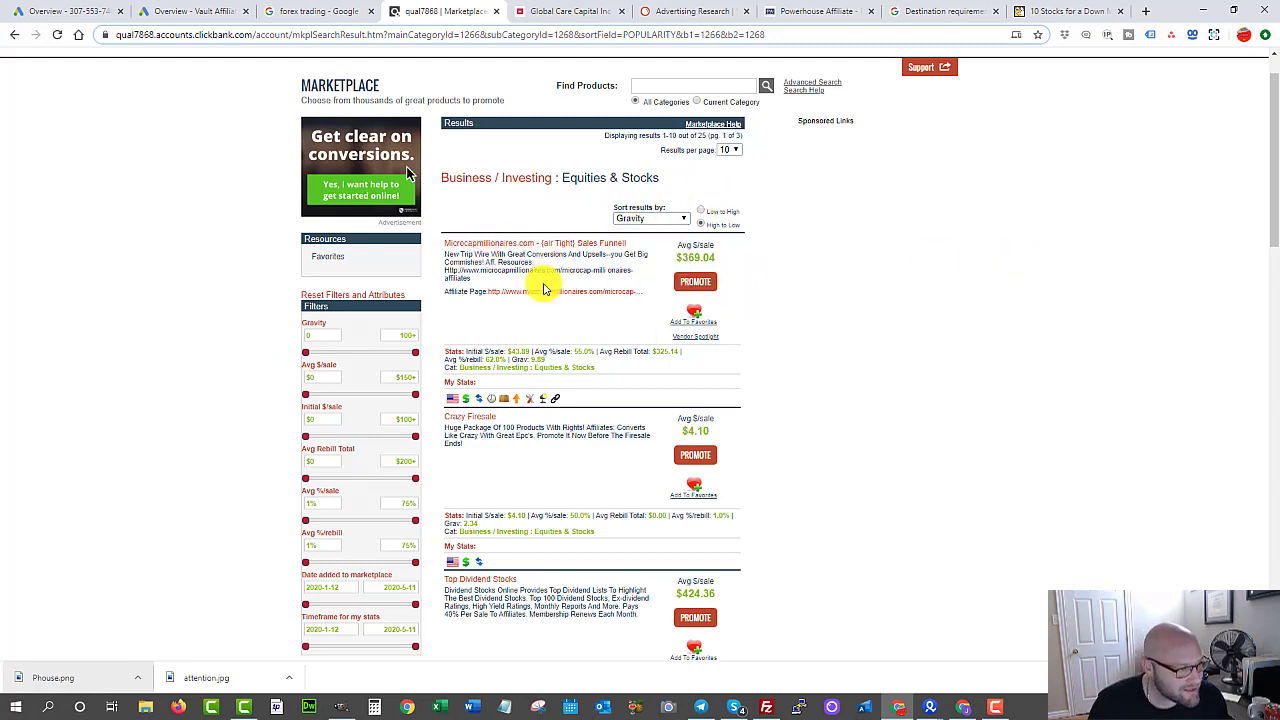
drag(714, 258, 686, 259)
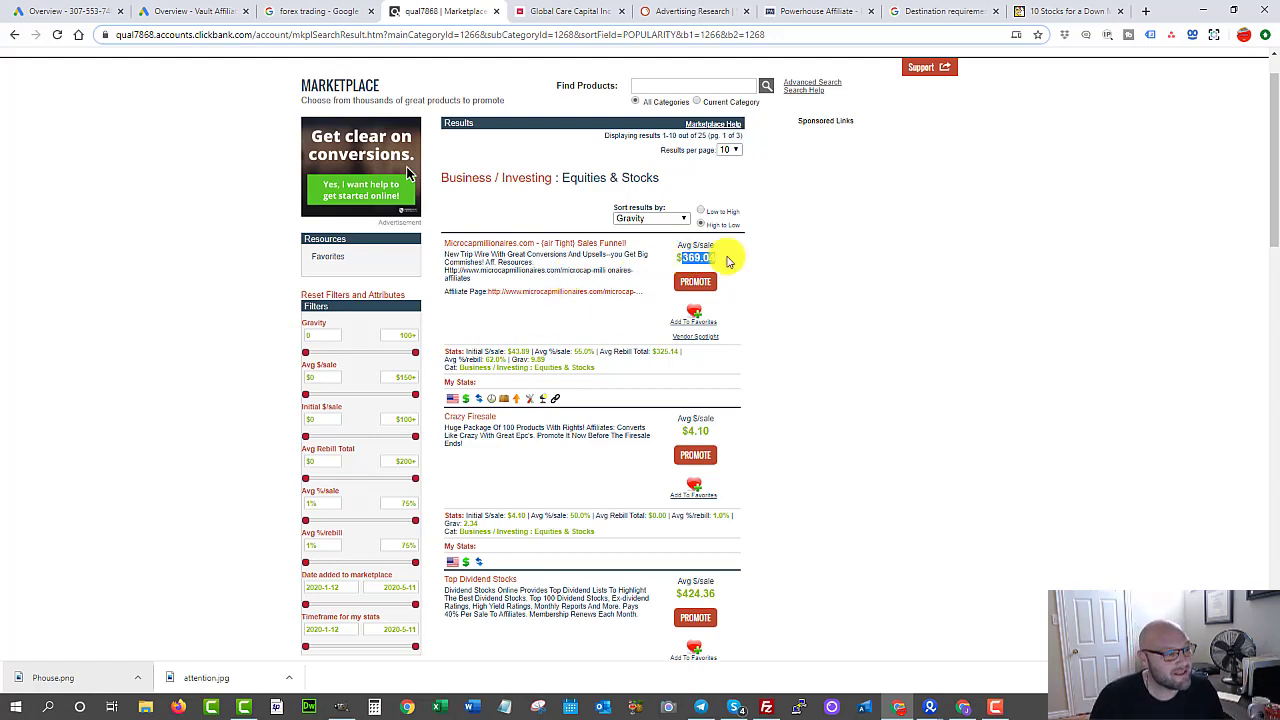
click(789, 251)
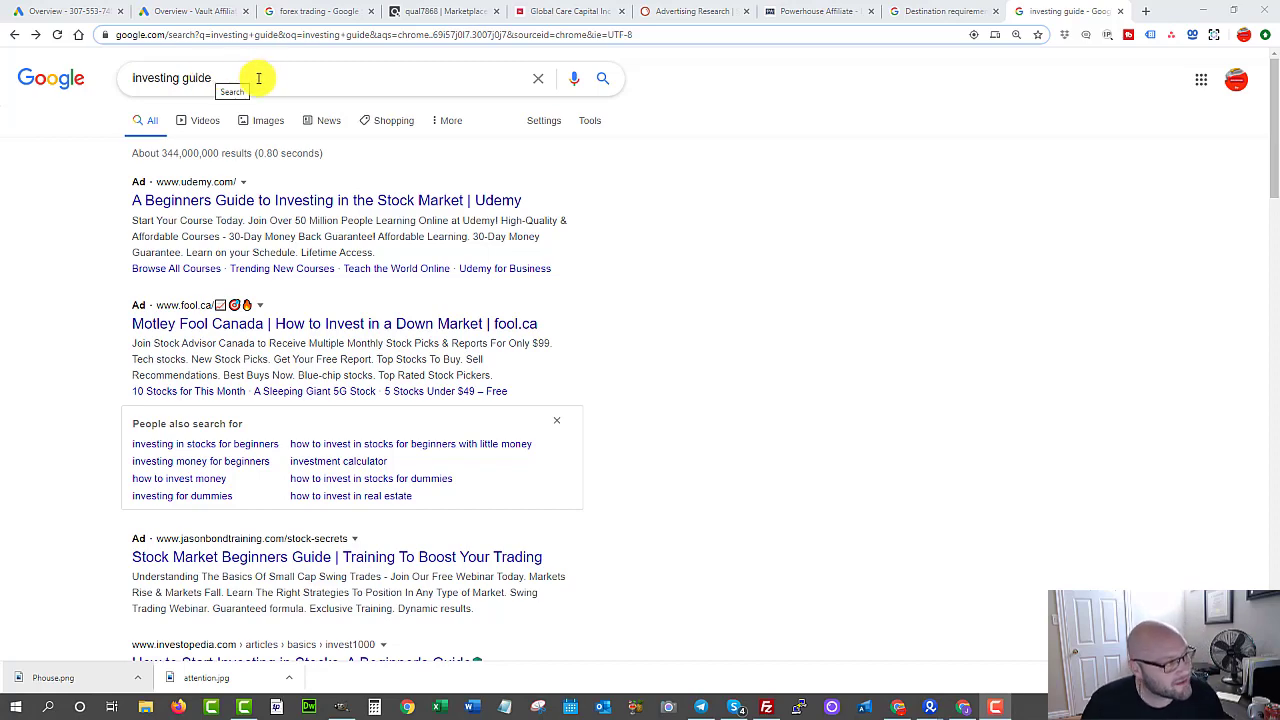
- Review the Google ads for "investing guide" and open the Motley Fool Canada ad about investing in a down market
drag(257, 77, 107, 78)
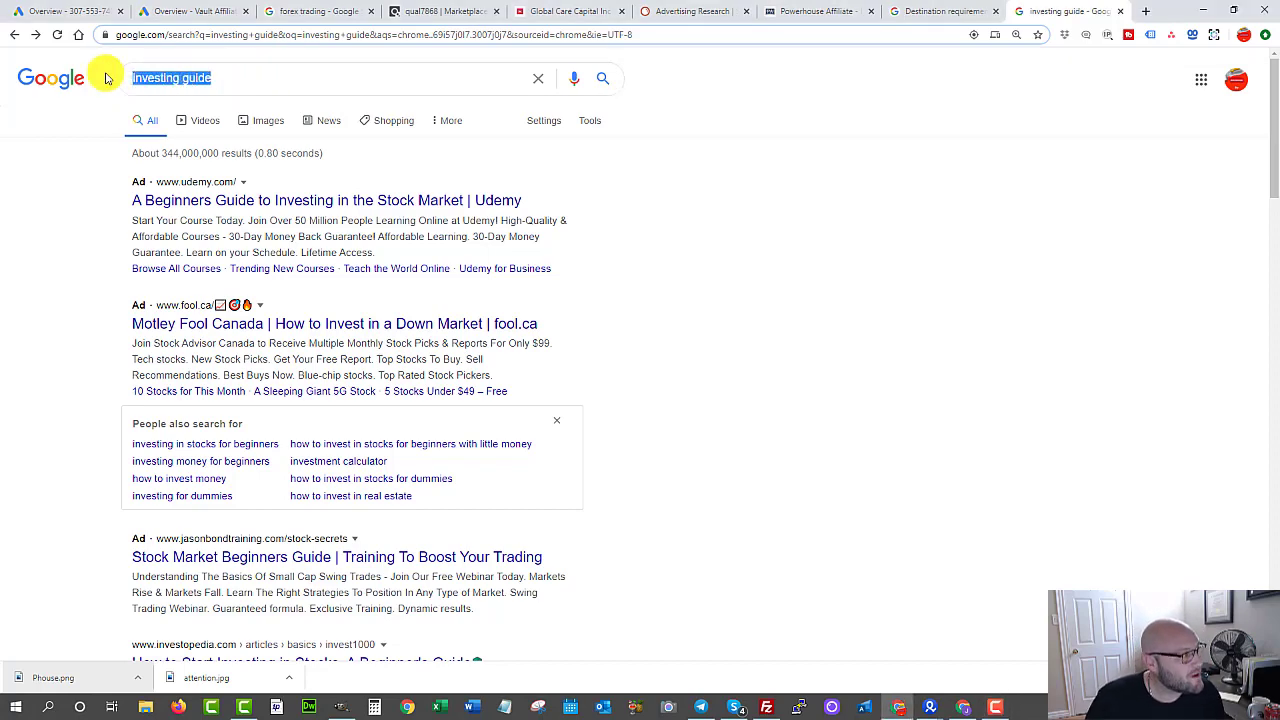
click(174, 77)
click(748, 235)
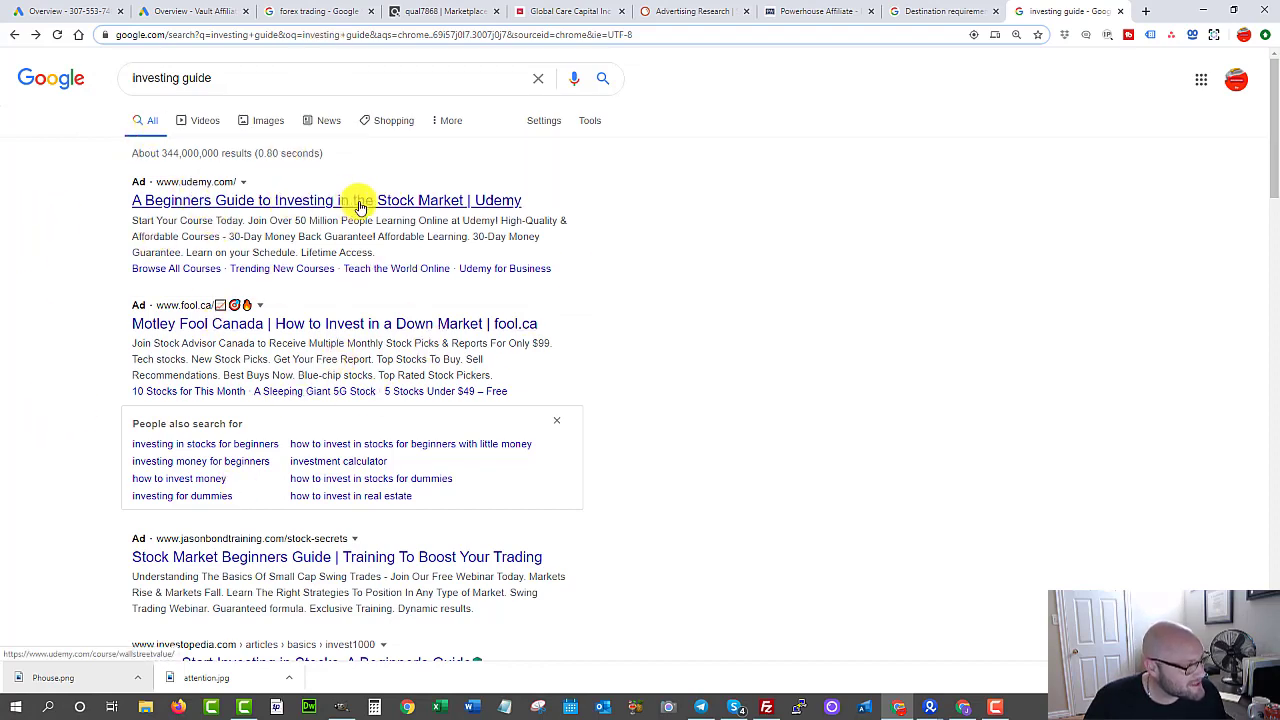
click(218, 326)
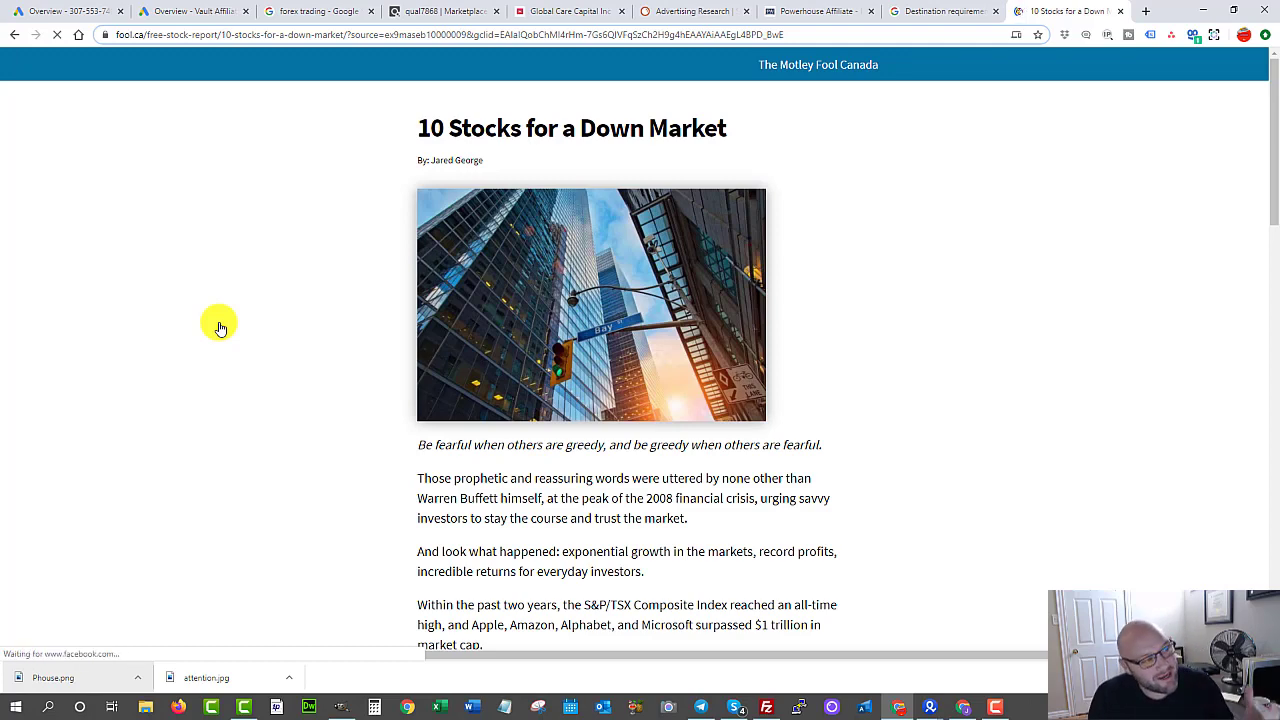
- Read through the "10 Stocks for a Down Market" landing page down to its email sign-up form
scroll(390, 229, down, 1)
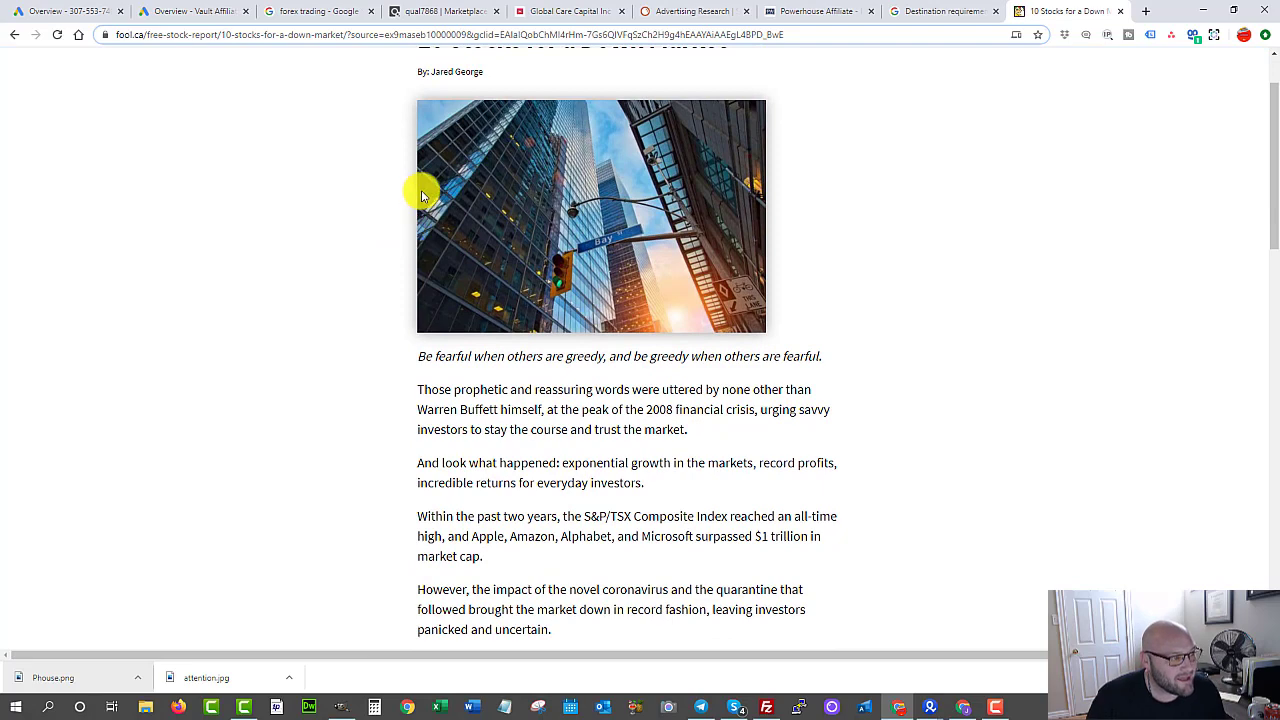
scroll(423, 191, down, 2)
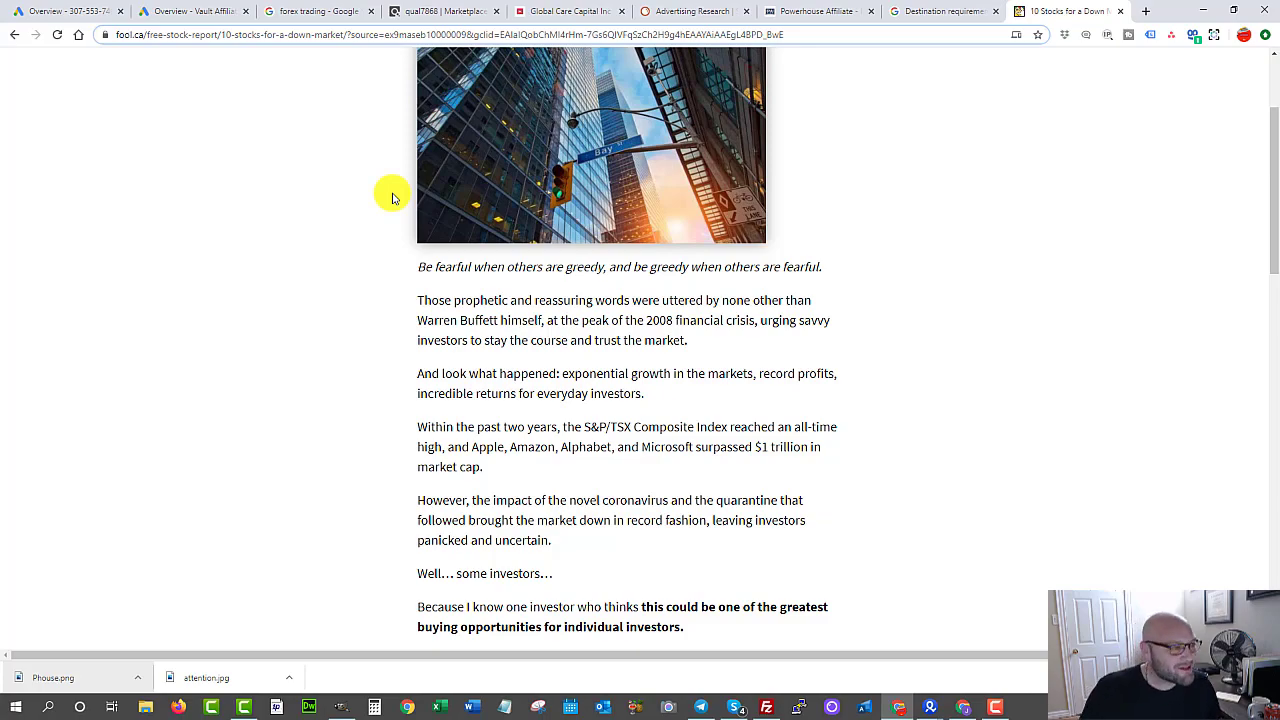
scroll(390, 197, down, 5)
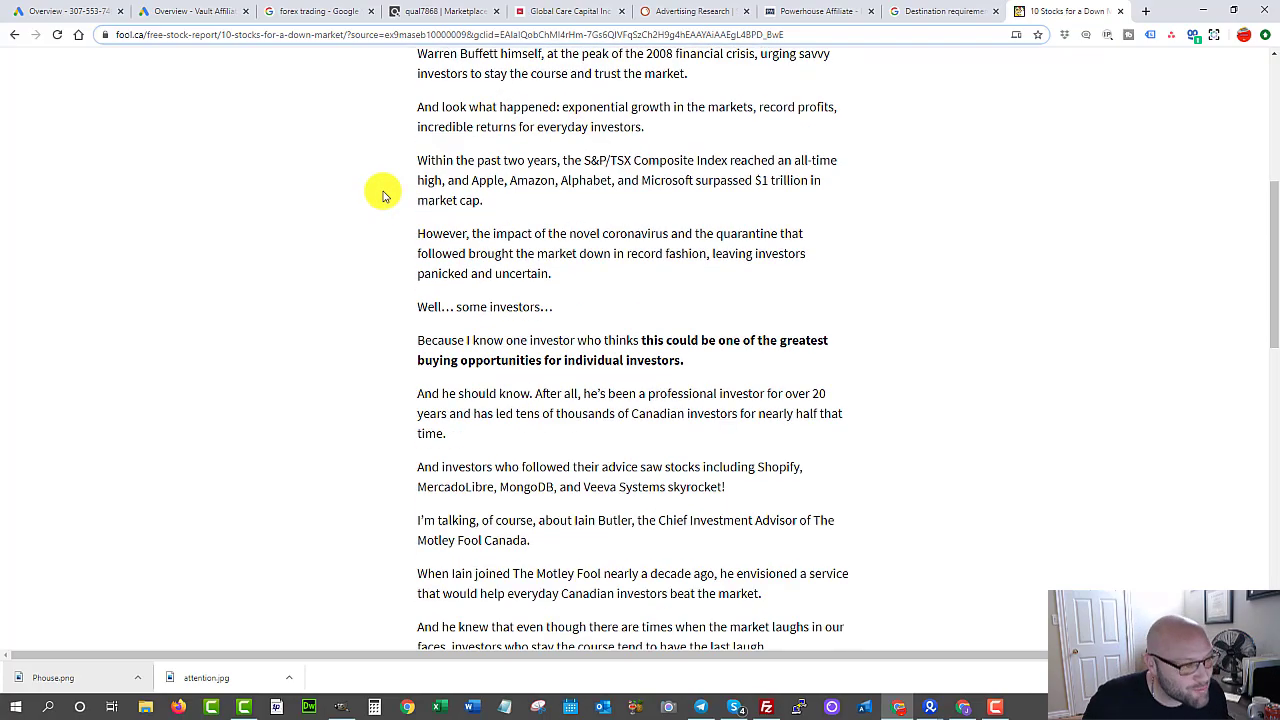
scroll(383, 195, down, 10)
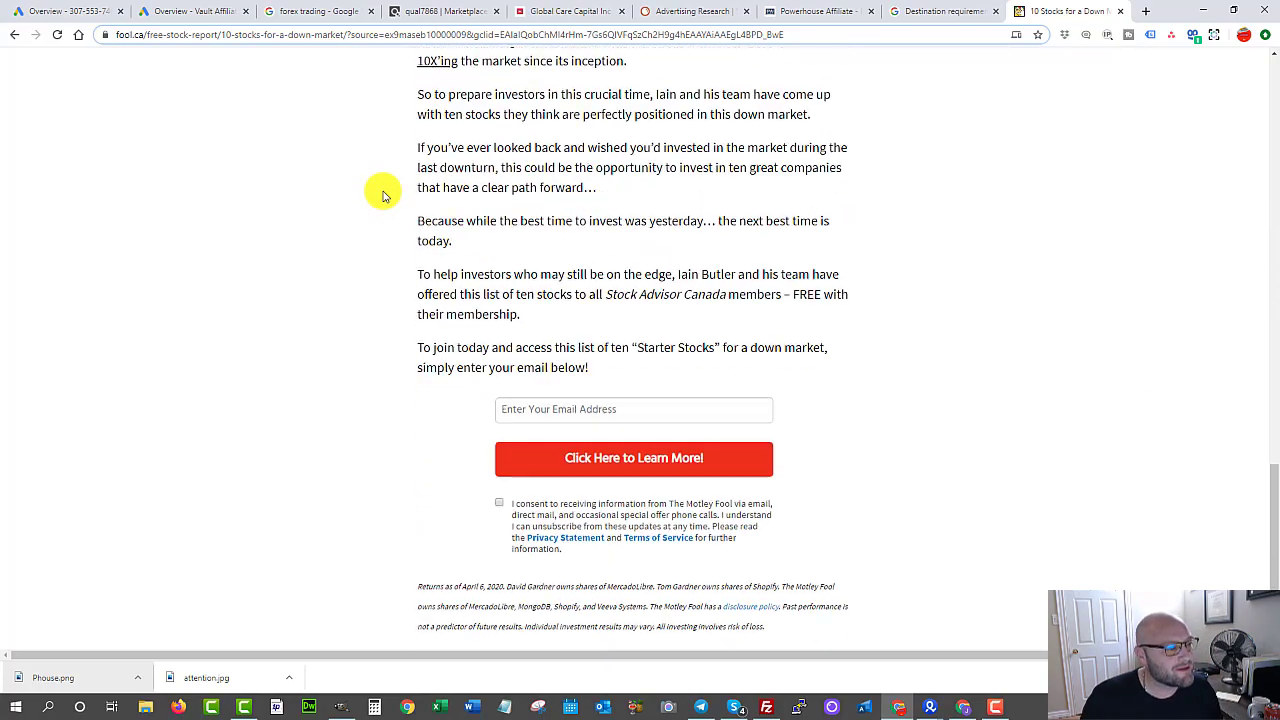
scroll(381, 192, up, 4)
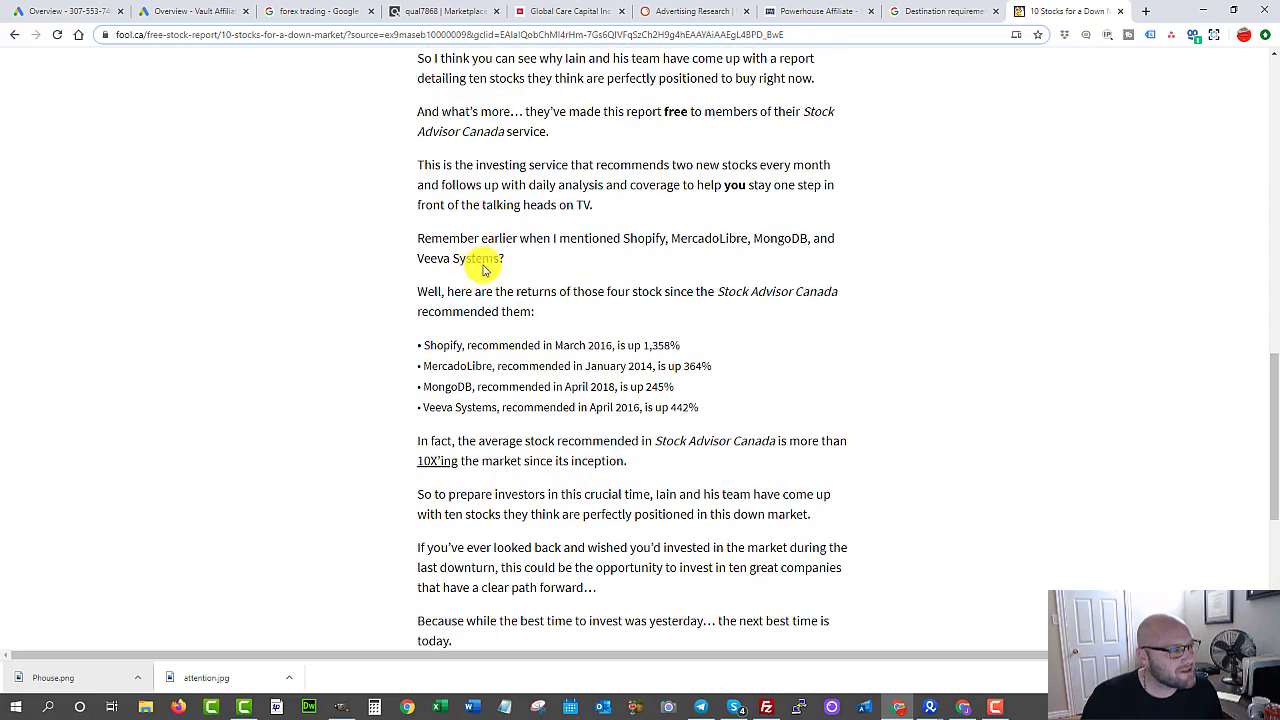
scroll(485, 275, down, 2)
scroll(490, 288, down, 3)
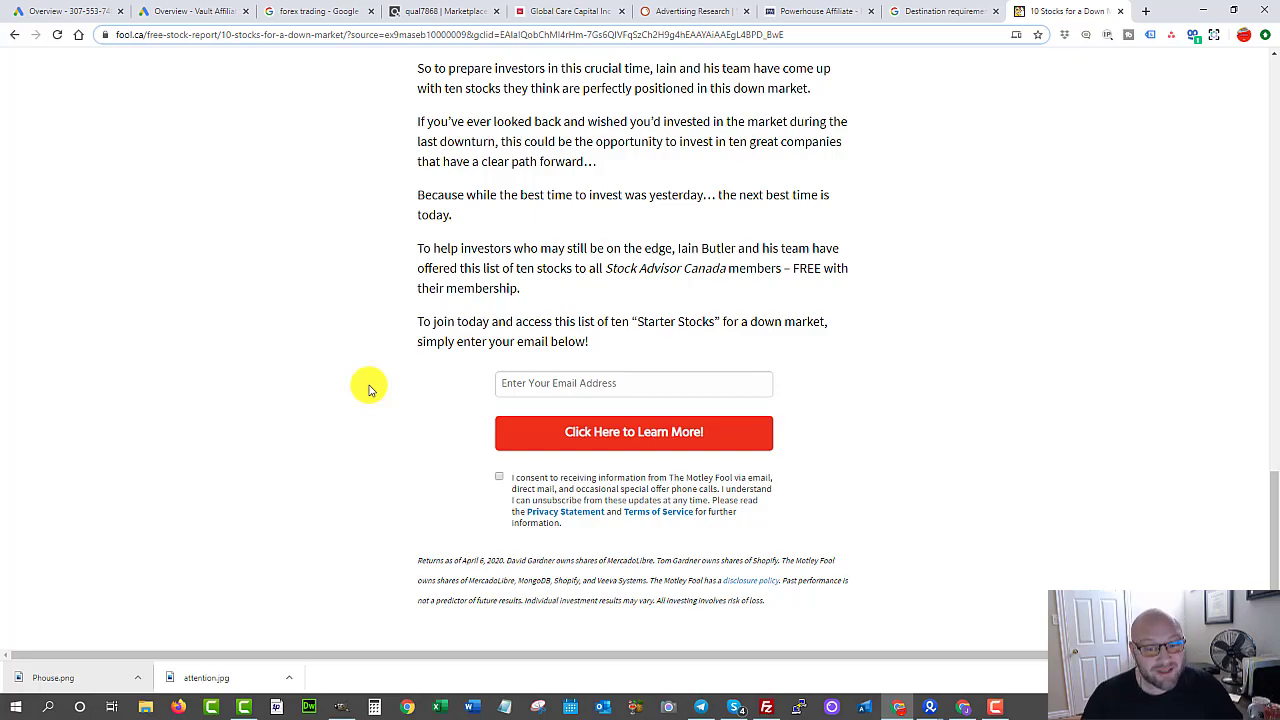
- Review the landing page's article layout again and highlight its headline
scroll(220, 314, up, 15)
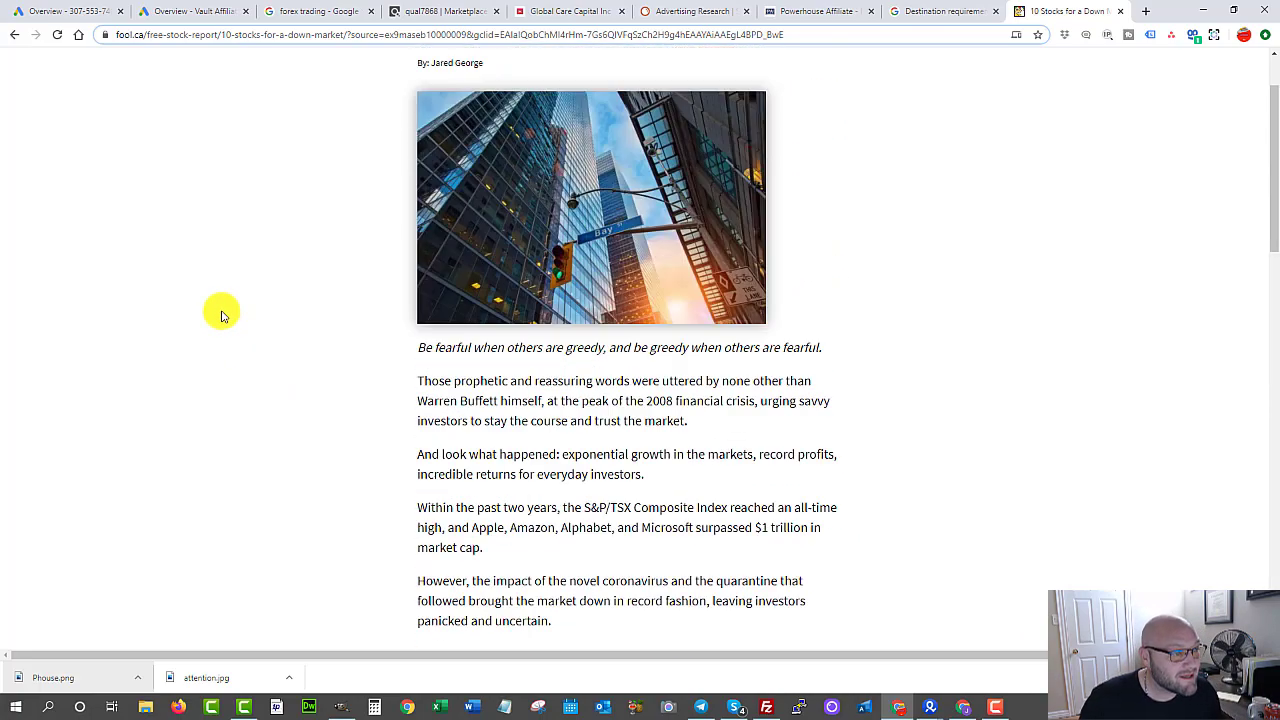
scroll(220, 314, up, 1)
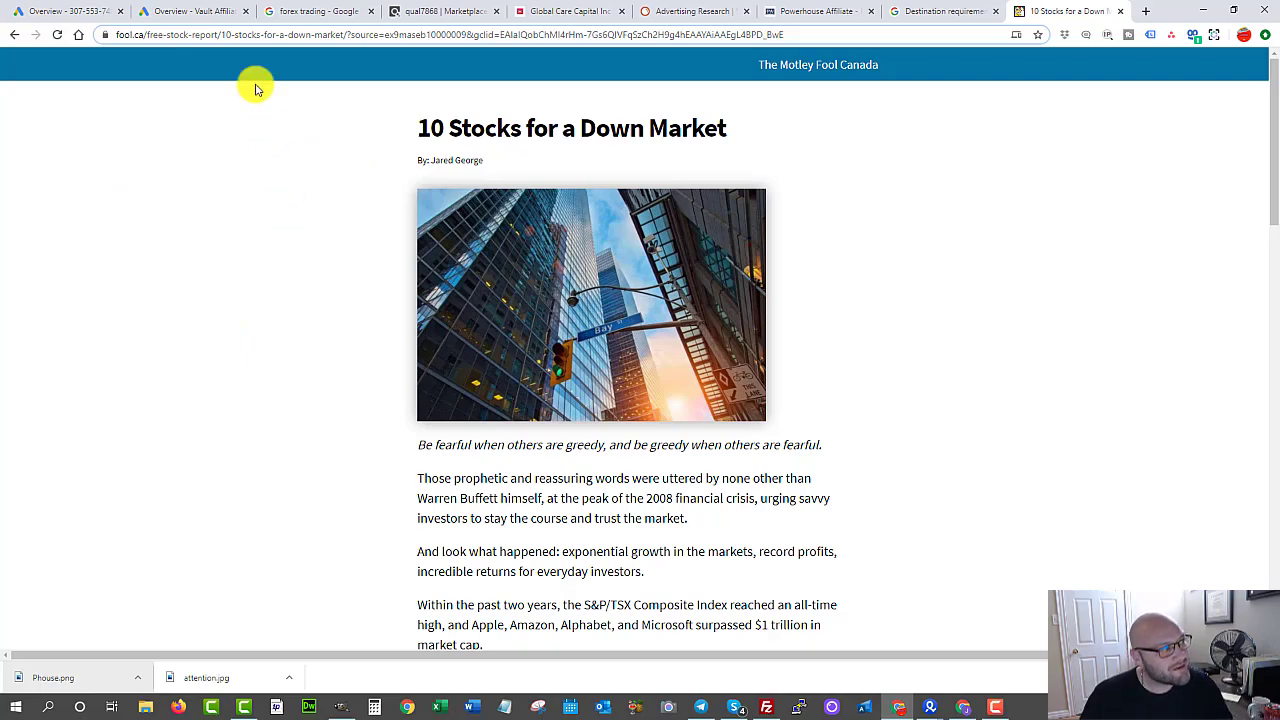
scroll(303, 262, down, 6)
scroll(303, 264, down, 4)
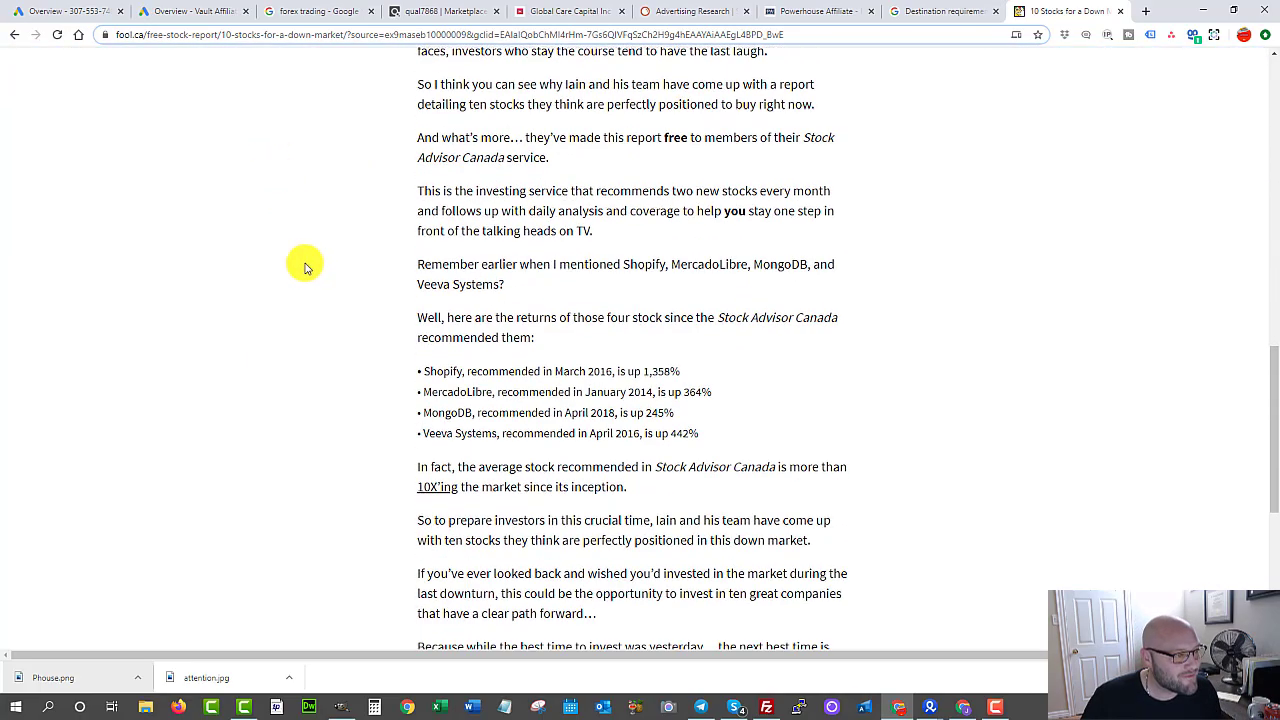
scroll(305, 265, up, 8)
scroll(310, 265, up, 3)
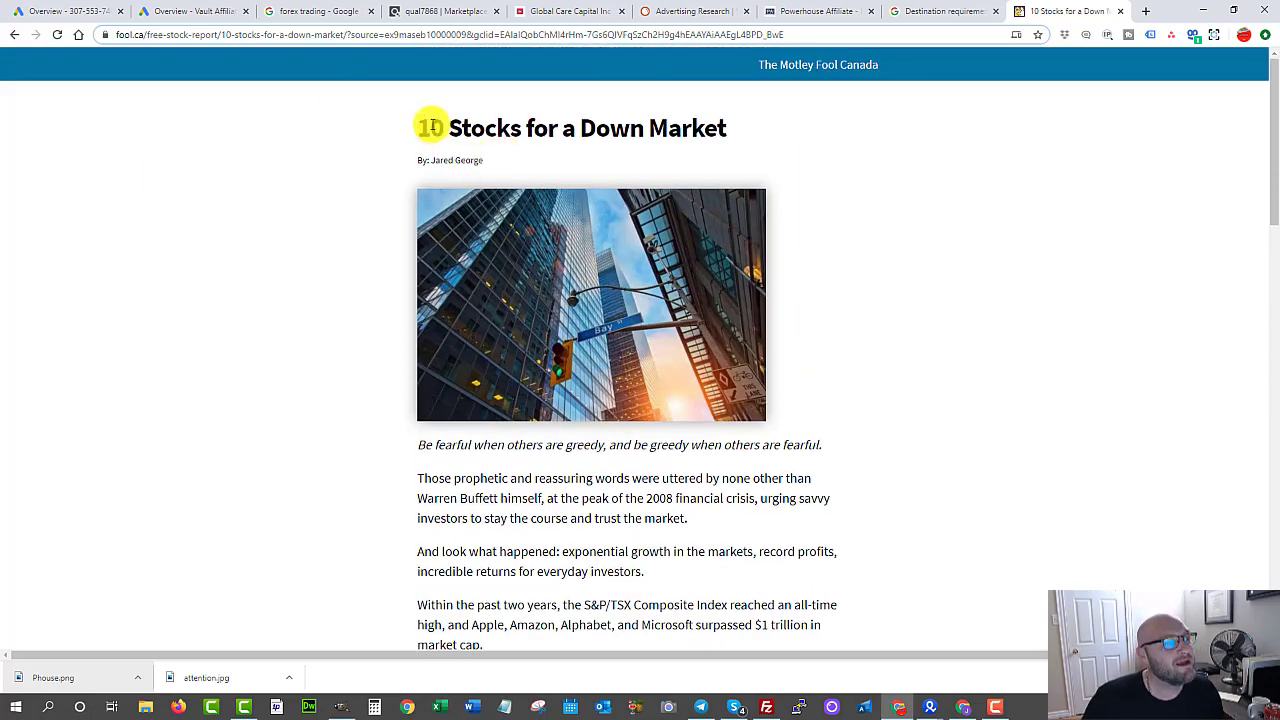
drag(431, 128, 684, 128)
click(782, 146)
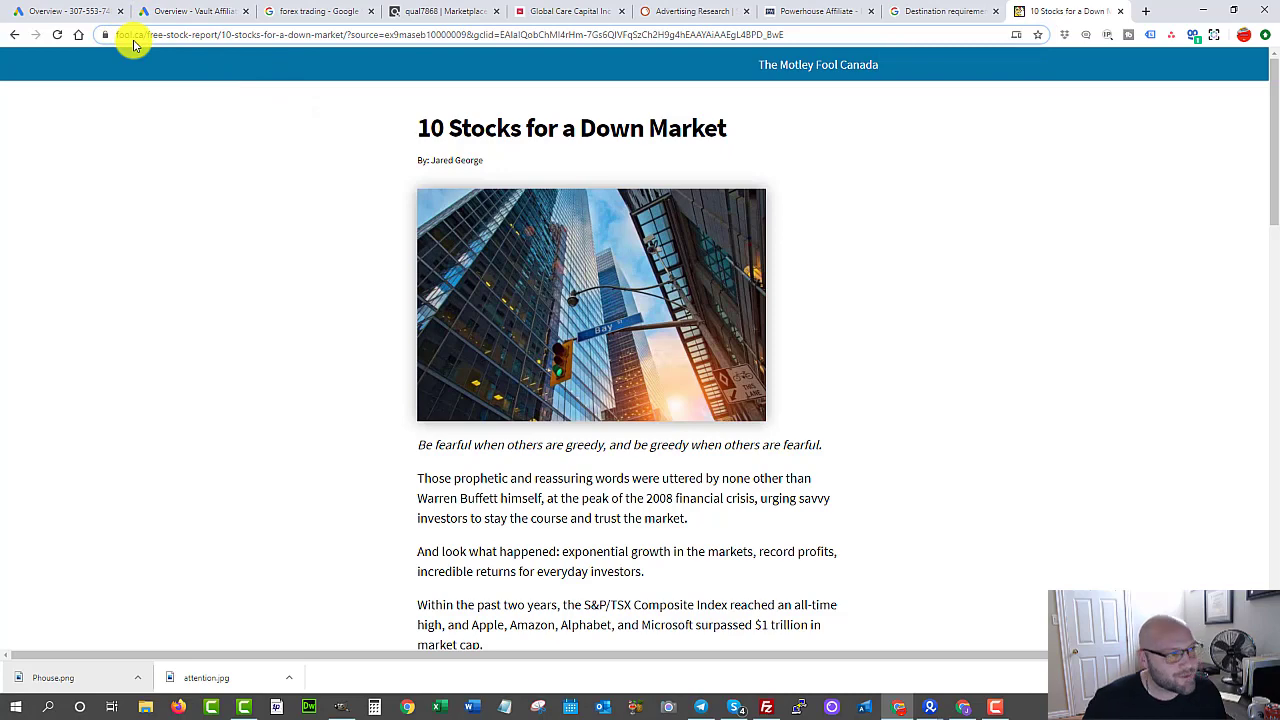
- Switch to SEMrush, search Advertising Research for fool.ca and show its ad copies from the Canada database
click(690, 18)
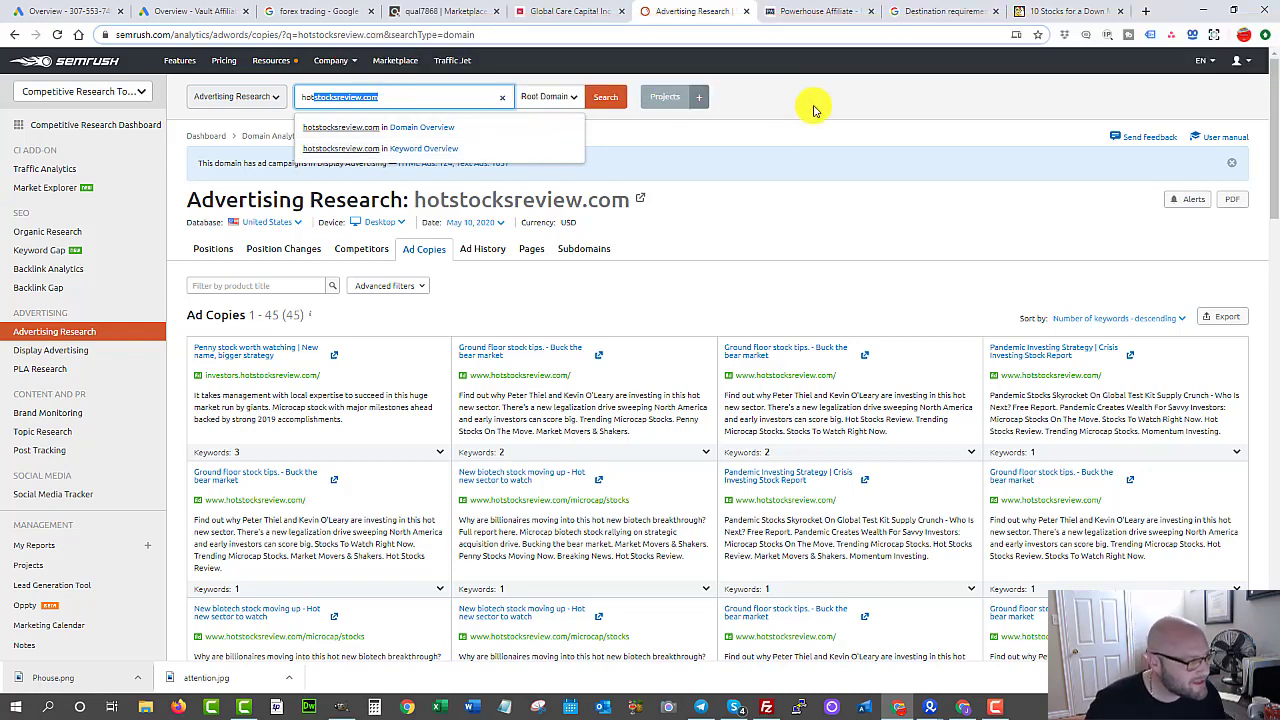
click(778, 142)
click(379, 103)
key(ctrl+a)
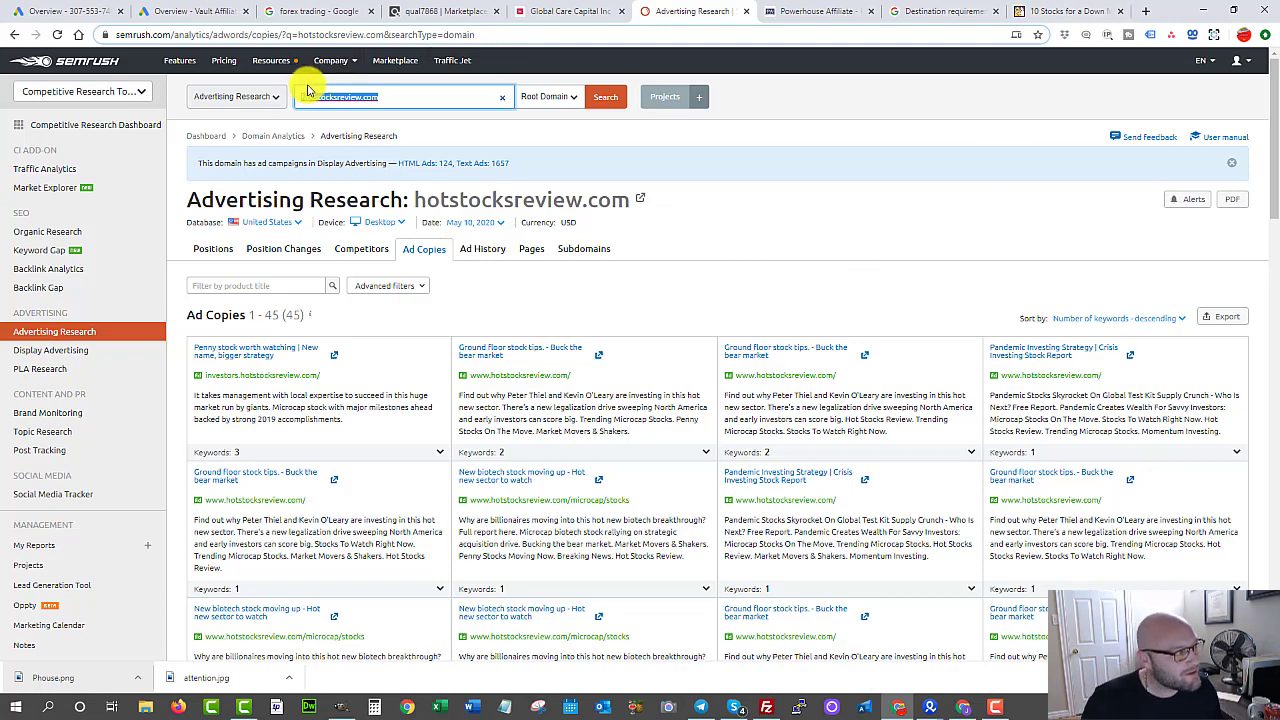
text(fool.ca)
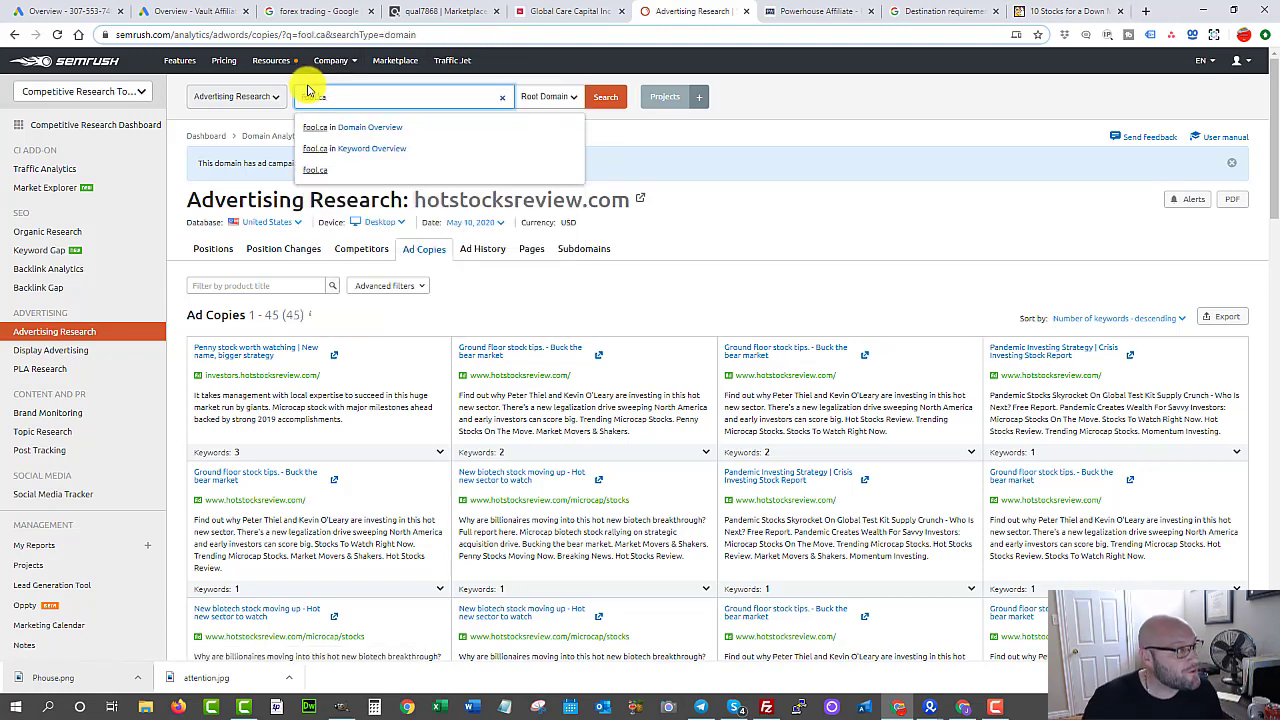
key(Return)
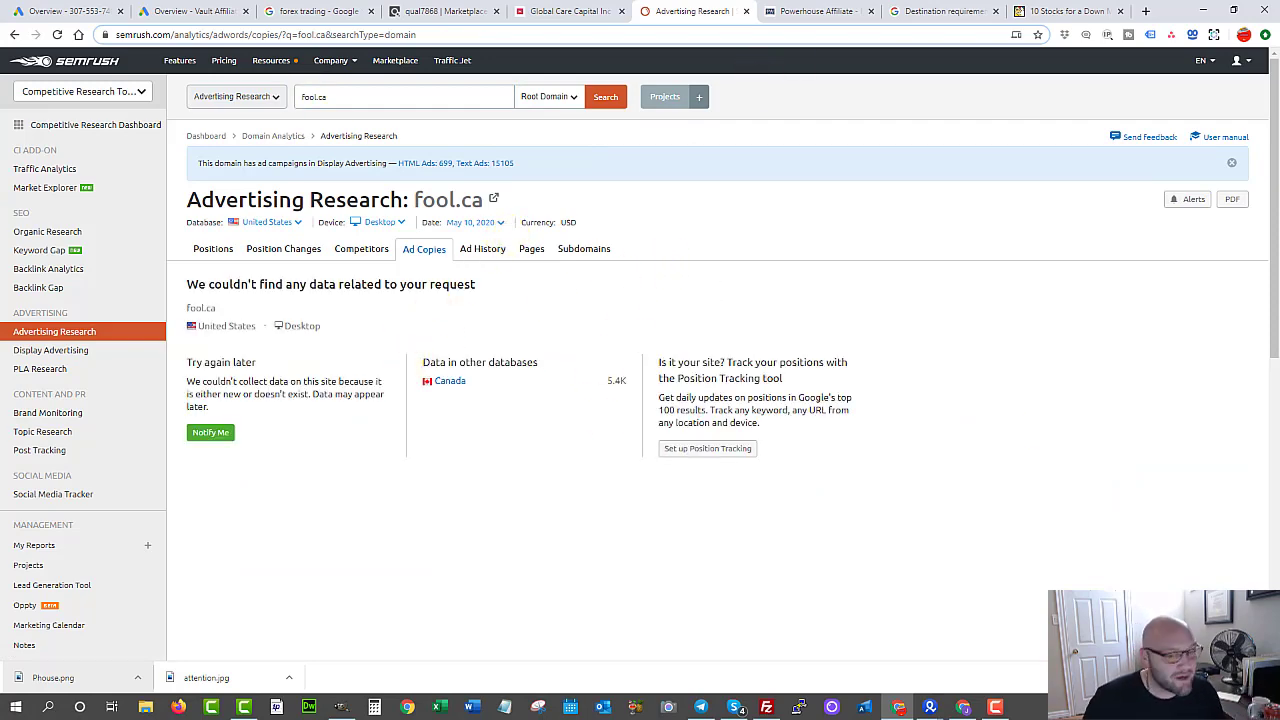
click(450, 380)
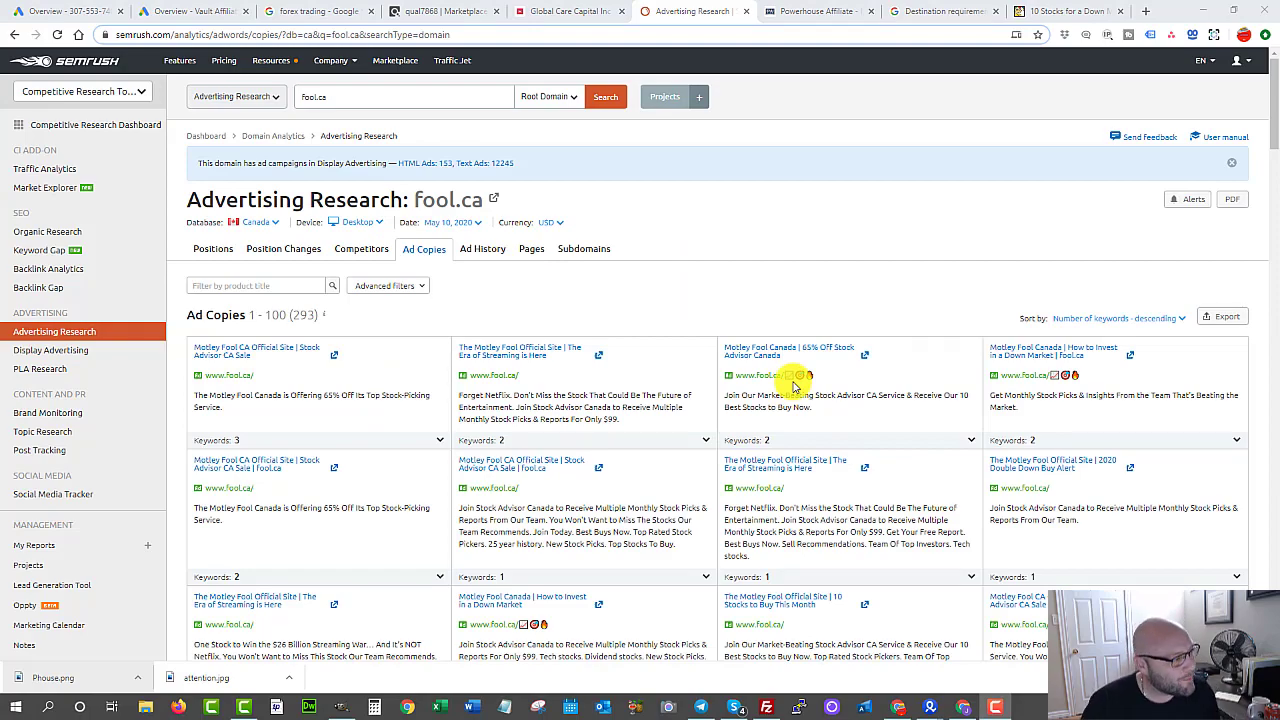
- Browse the fool.ca ad copies, comparing the headlines and descriptions the Motley Fool uses
scroll(727, 345, down, 3)
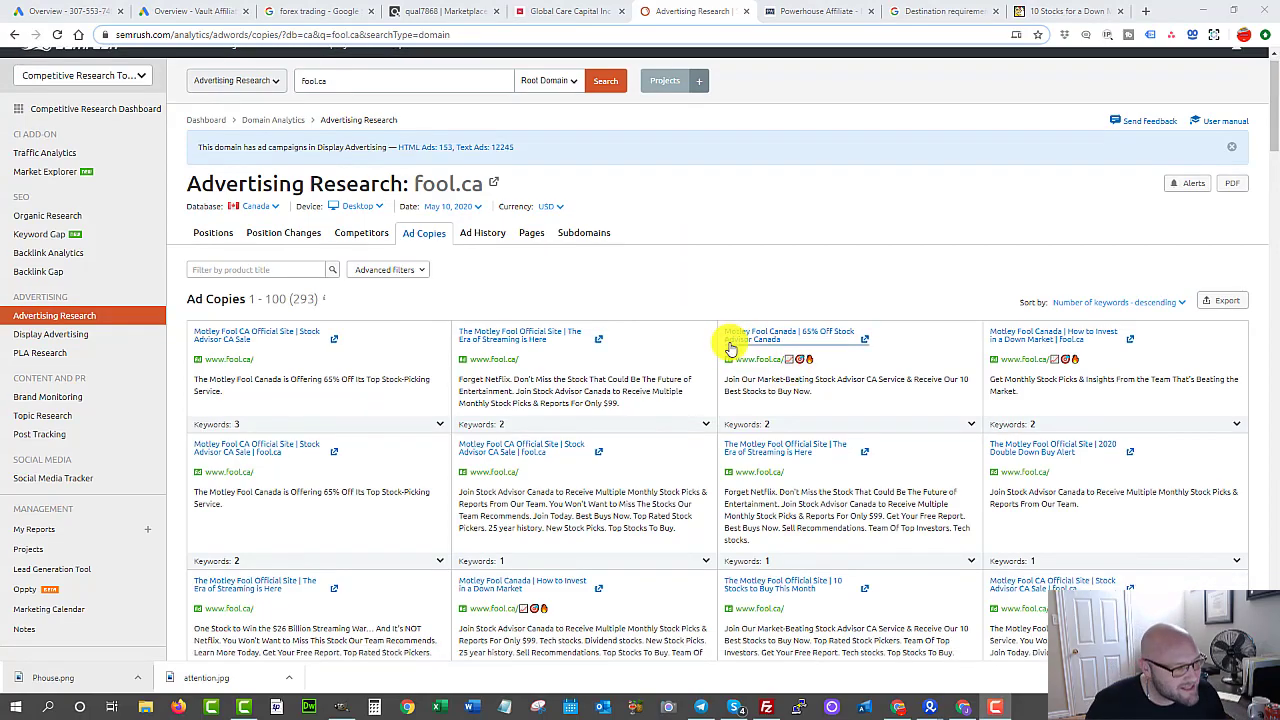
scroll(725, 350, down, 7)
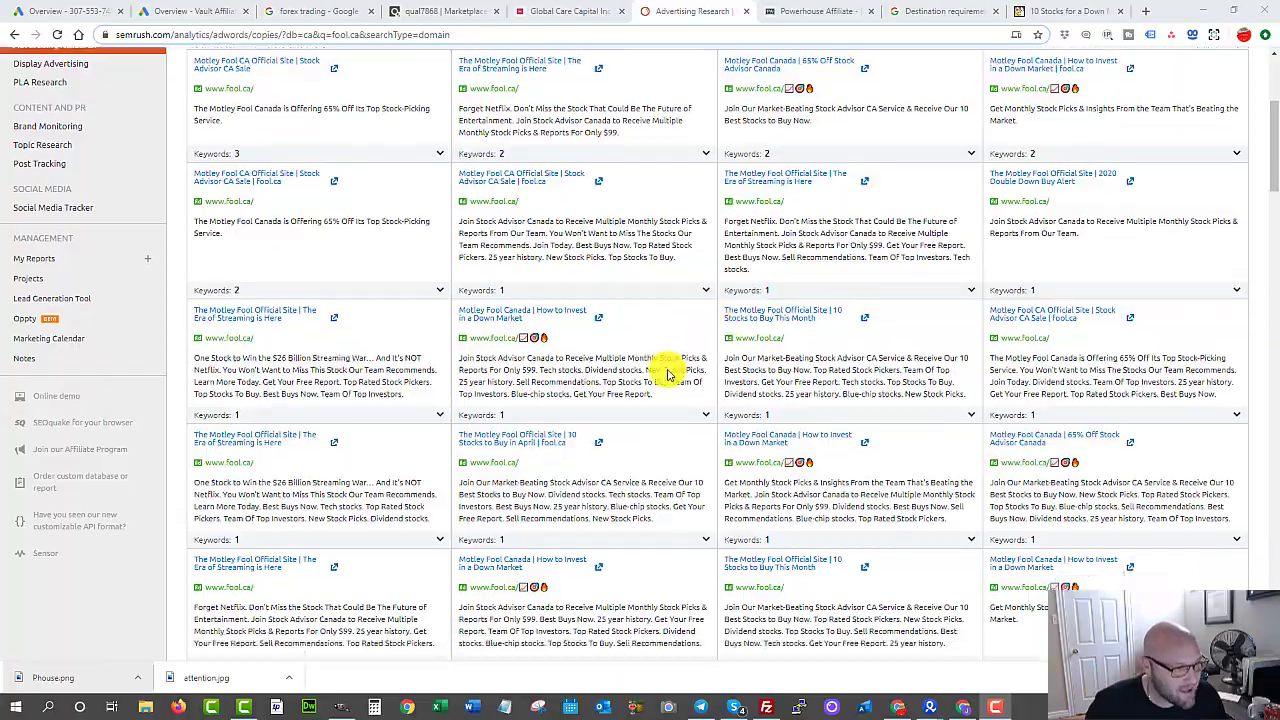
scroll(668, 372, down, 10)
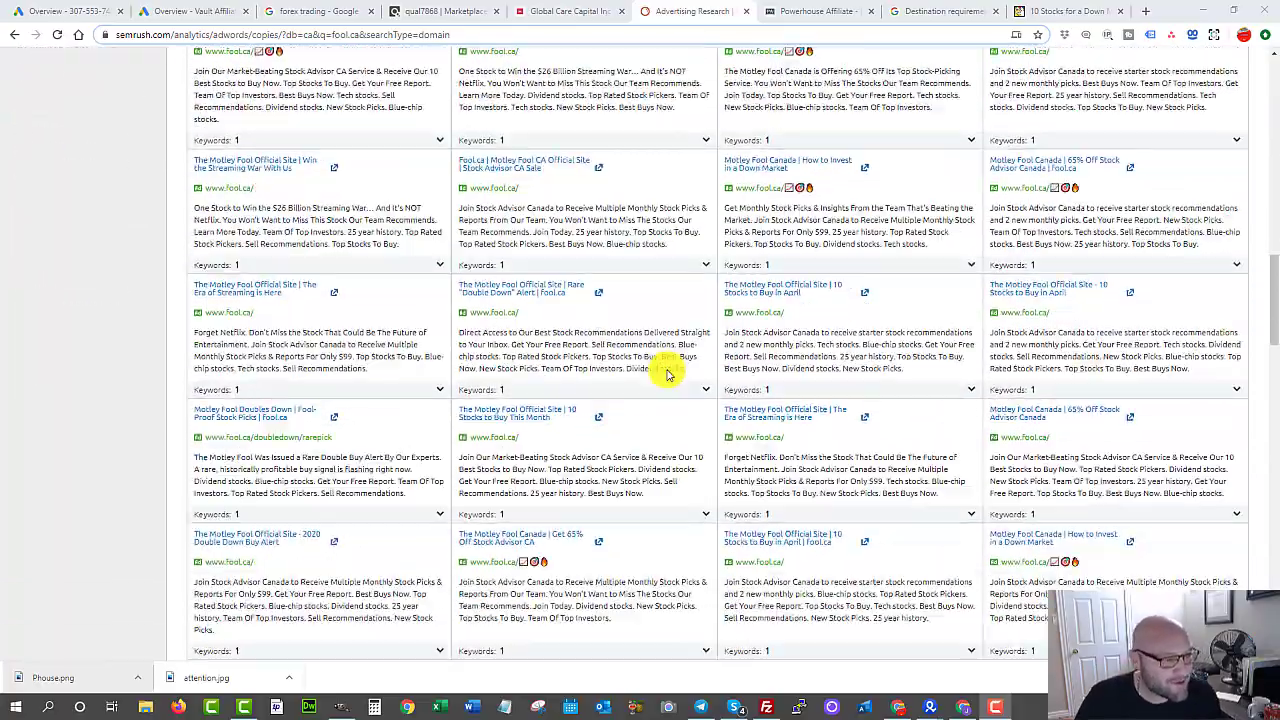
scroll(668, 370, up, 7)
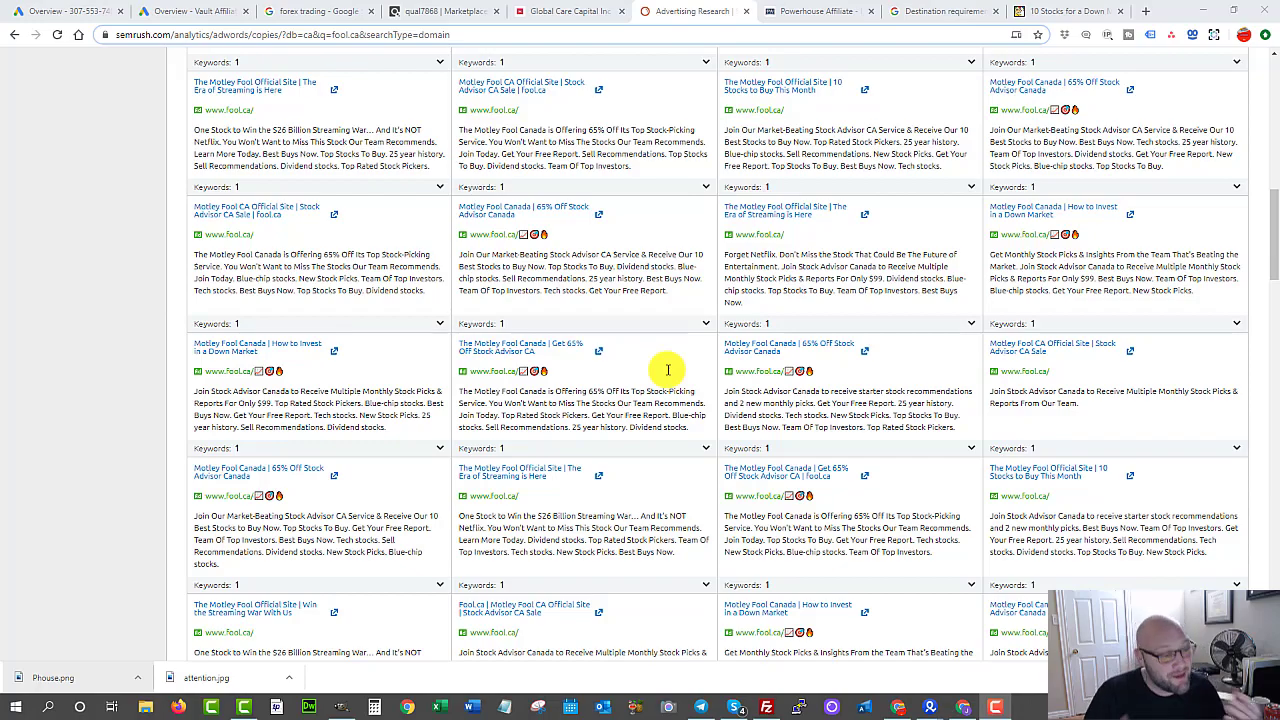
scroll(784, 350, up, 10)
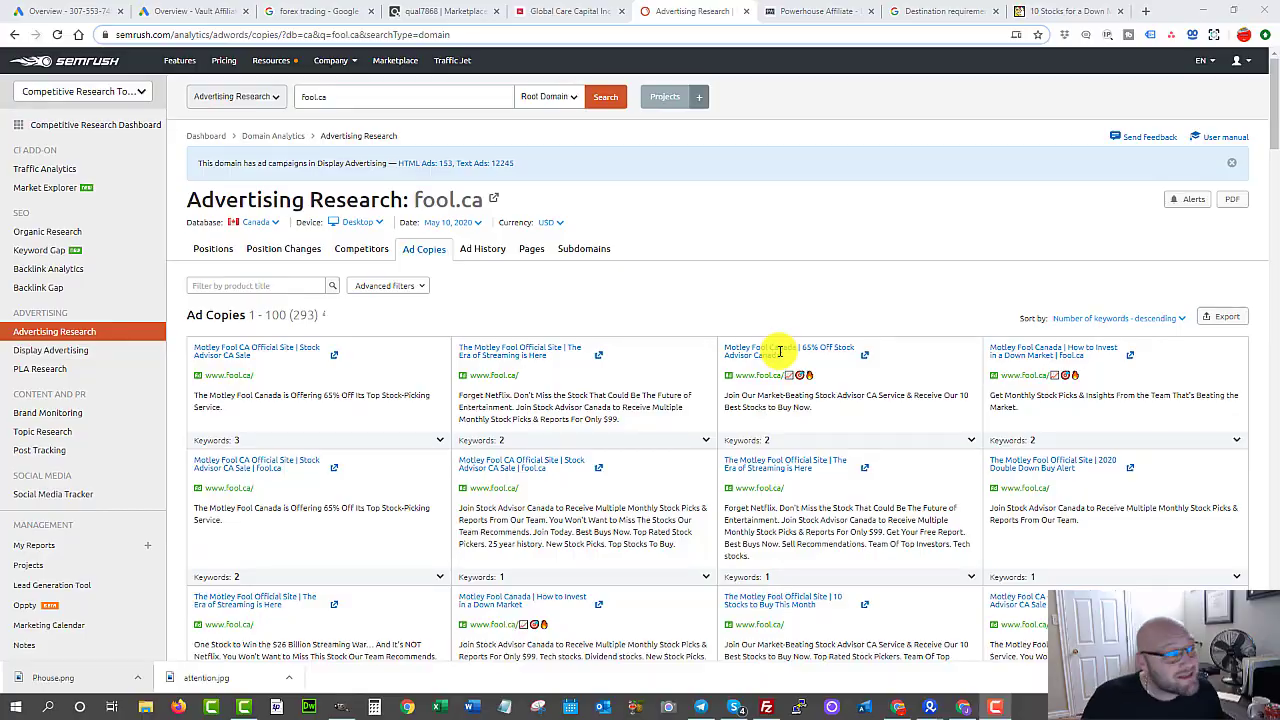
scroll(651, 366, down, 10)
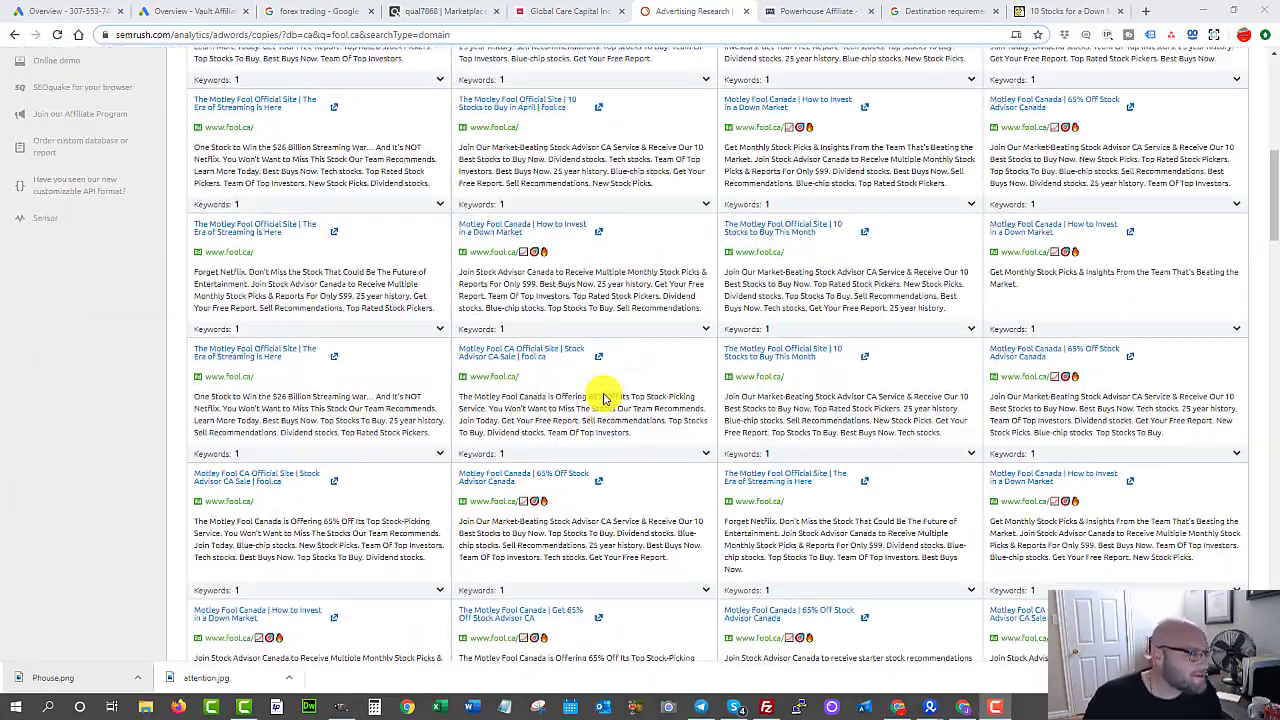
scroll(612, 393, down, 5)
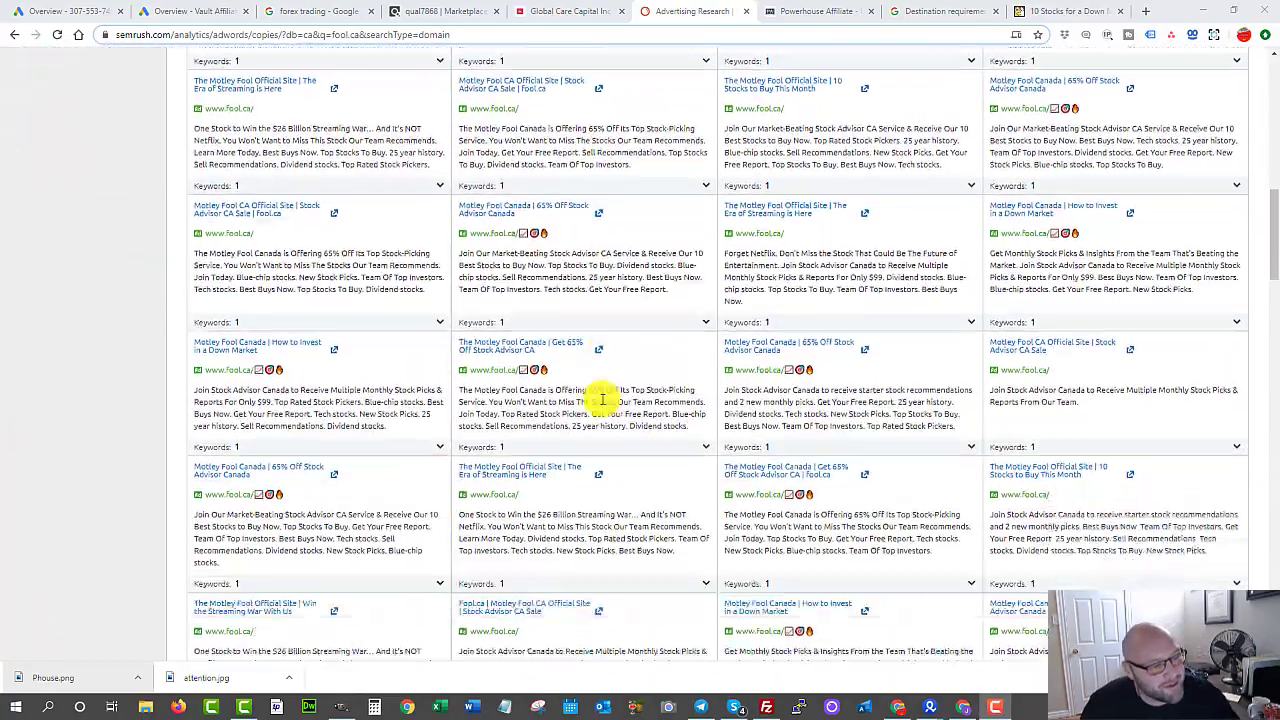
scroll(601, 404, up, 15)
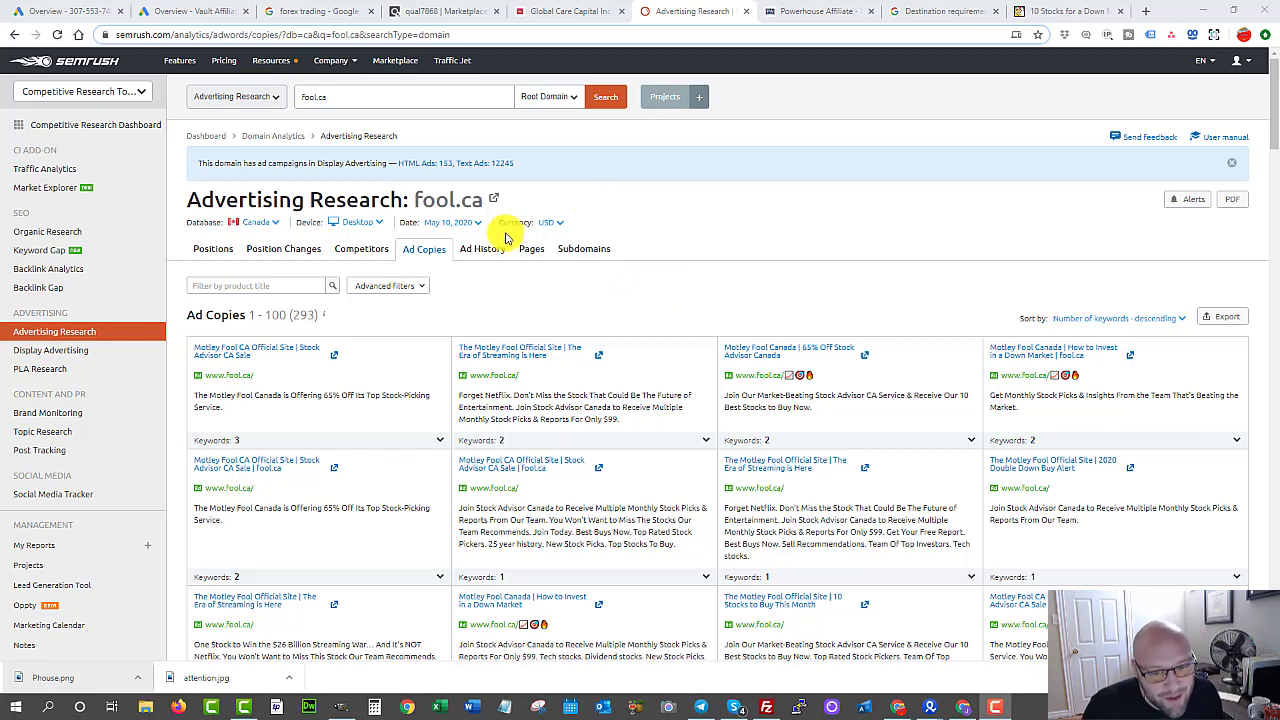
- Show fool.ca's paid search positions and review the keywords it bids on and the keyword export option
click(83, 12)
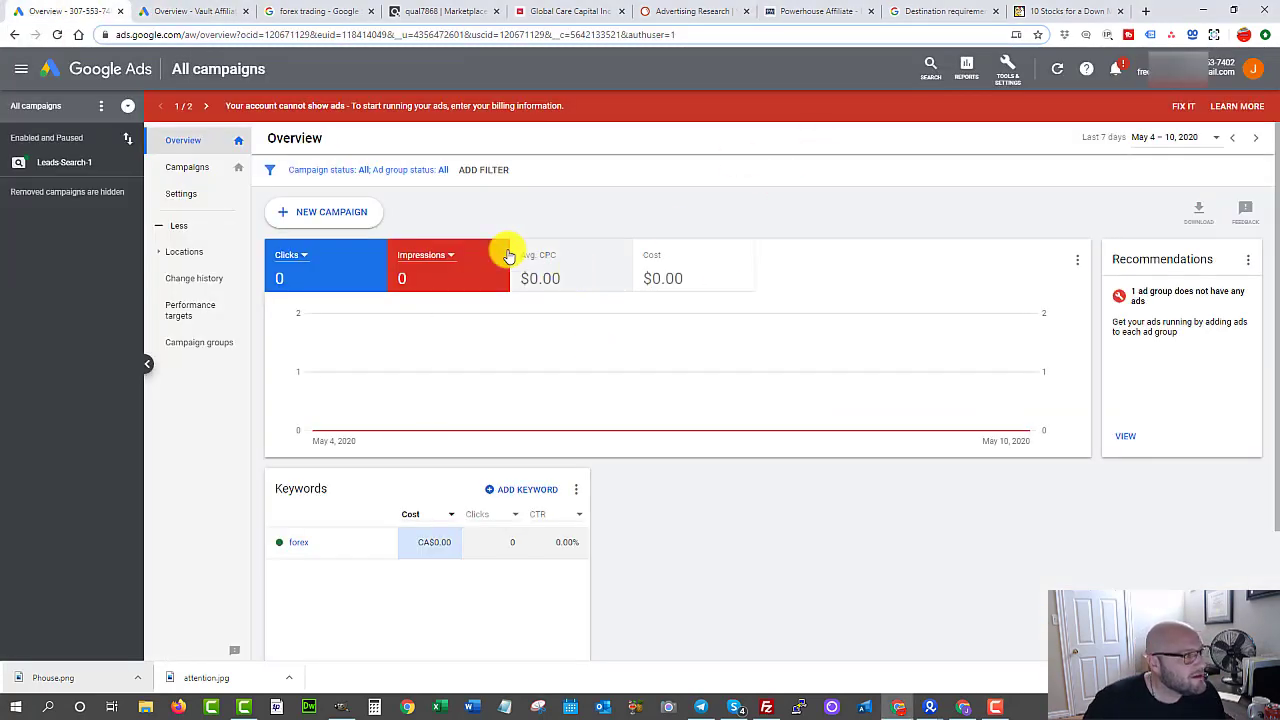
click(668, 11)
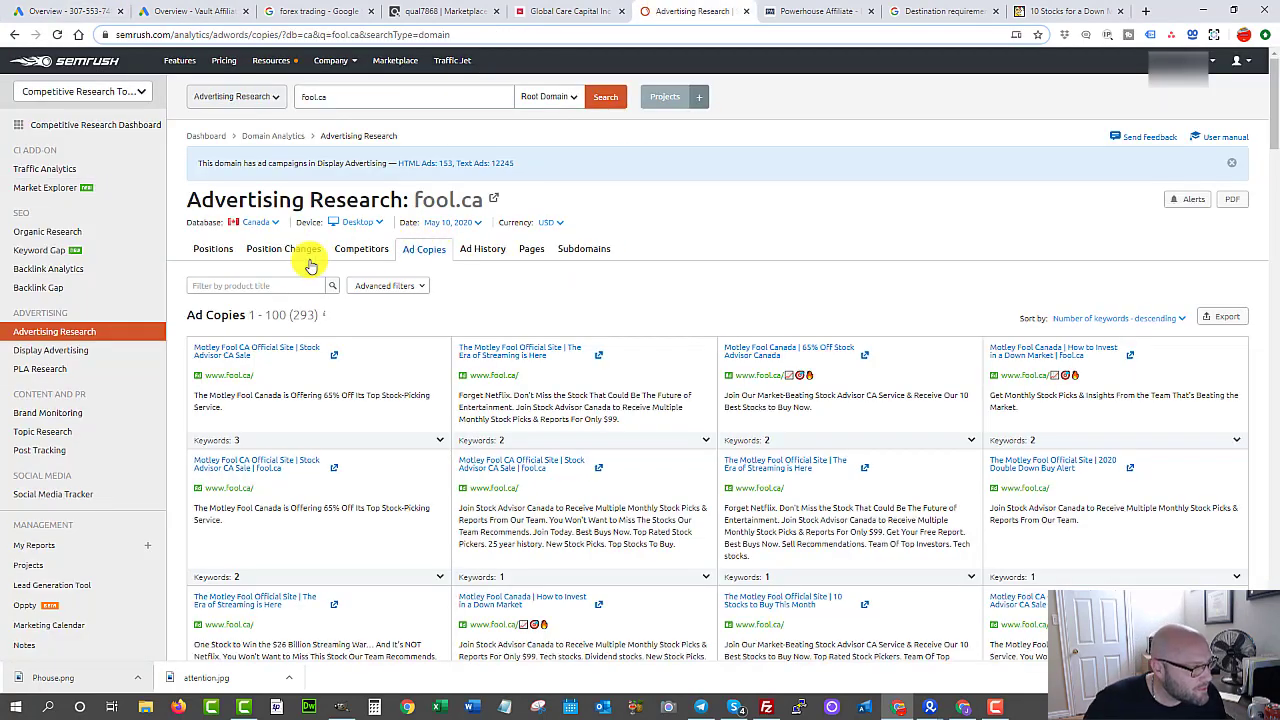
click(200, 251)
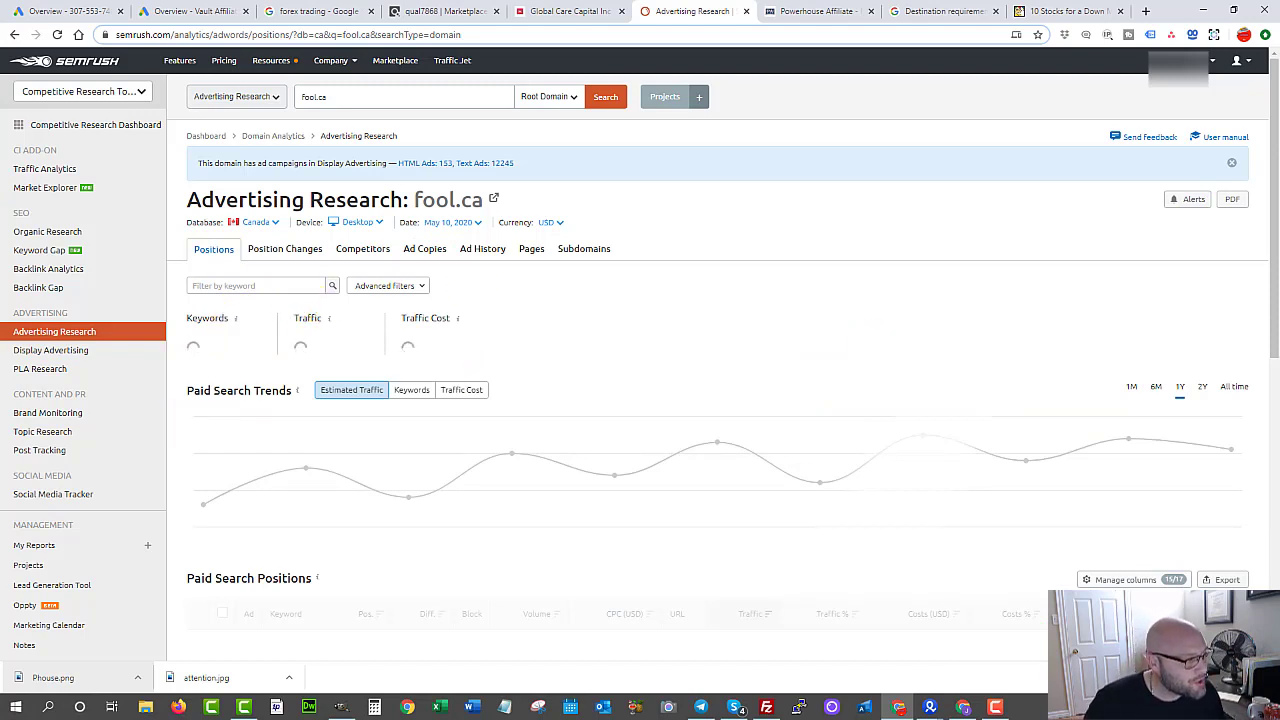
scroll(429, 420, down, 3)
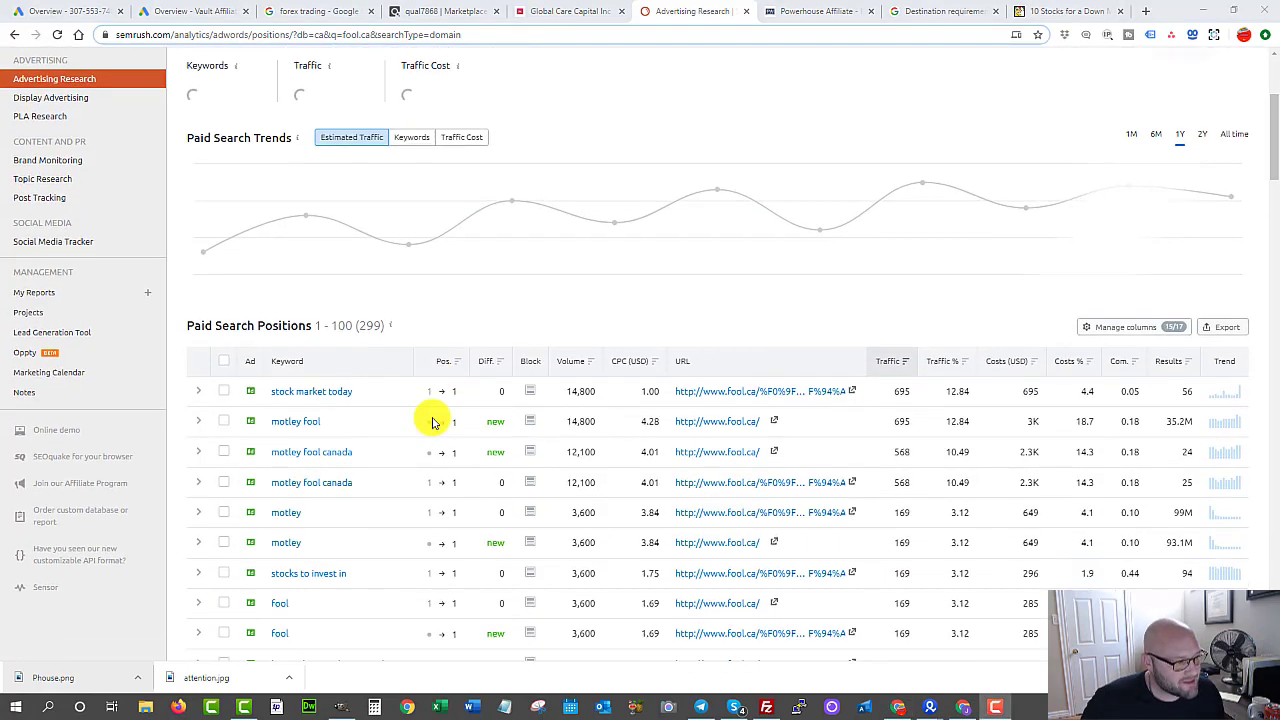
scroll(463, 380, down, 2)
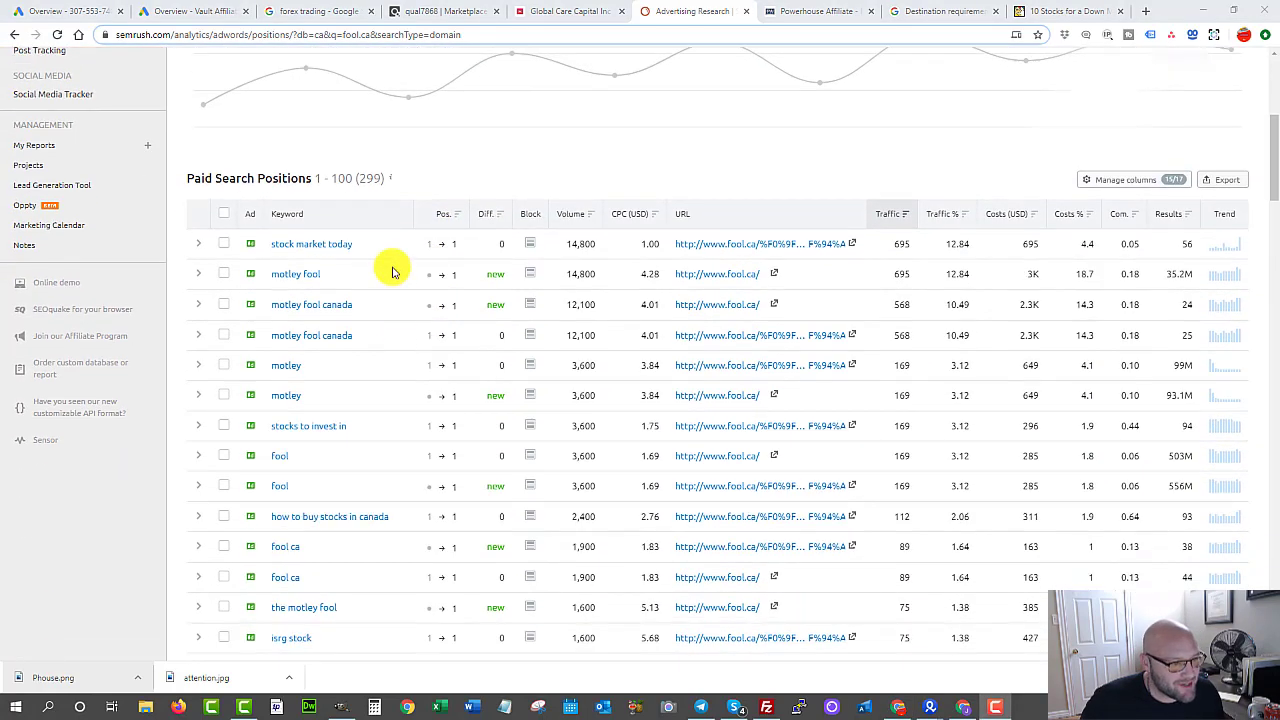
scroll(313, 310, down, 3)
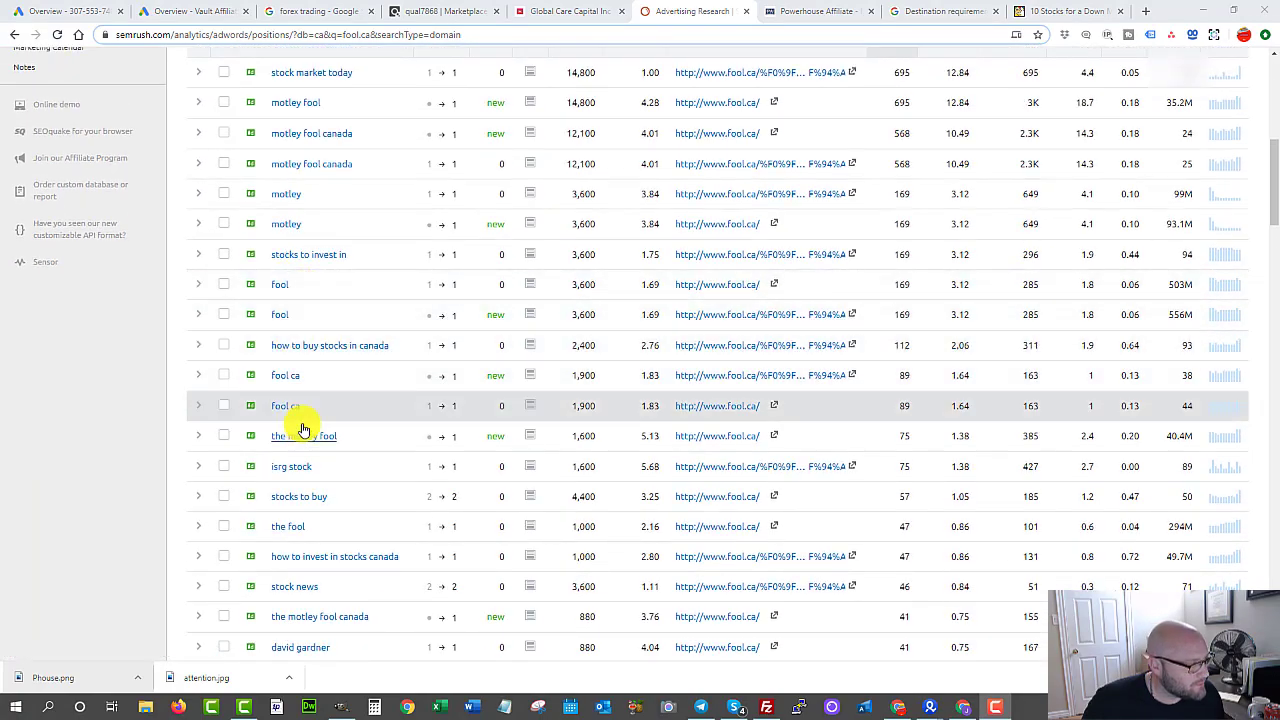
scroll(417, 345, down, 3)
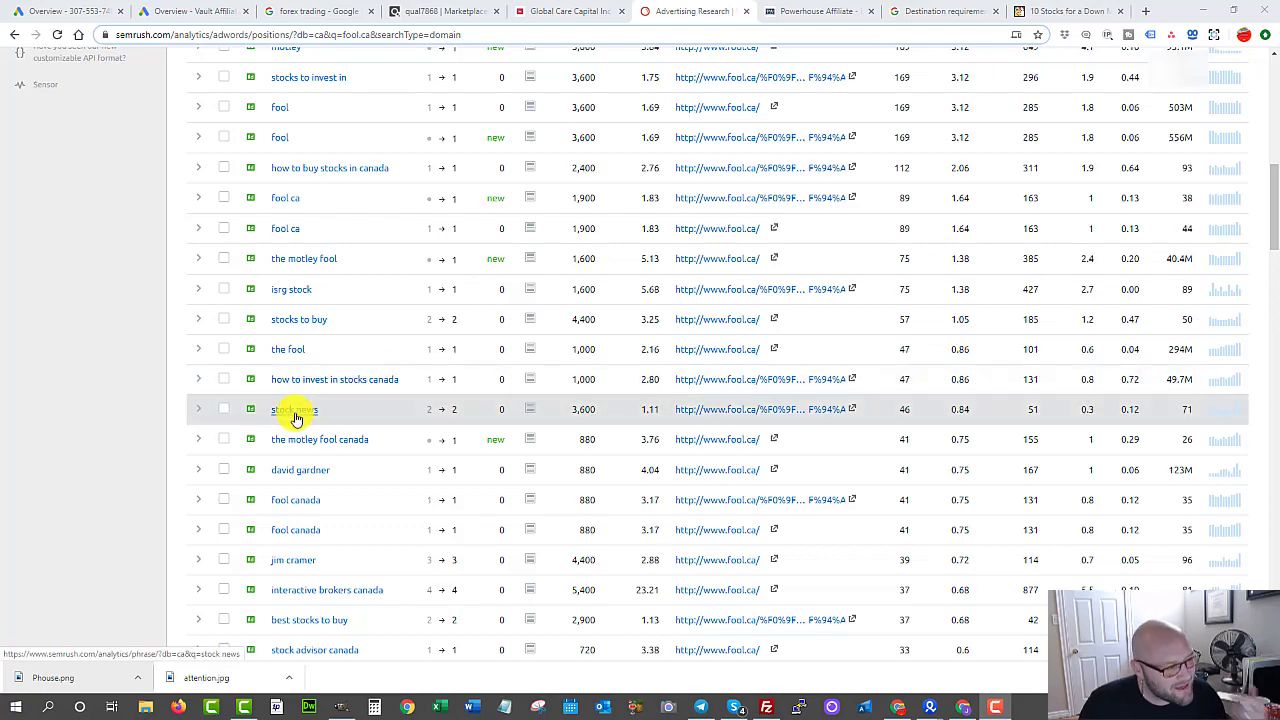
scroll(329, 540, up, 12)
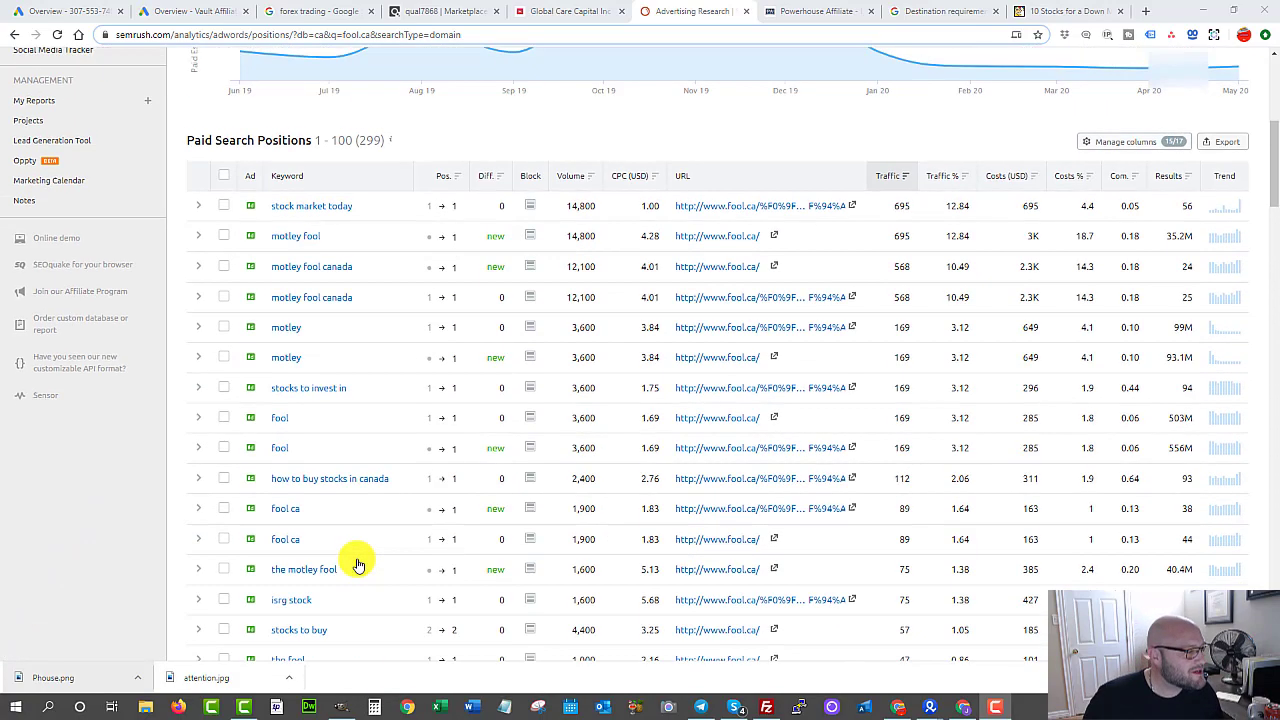
scroll(268, 183, down, 2)
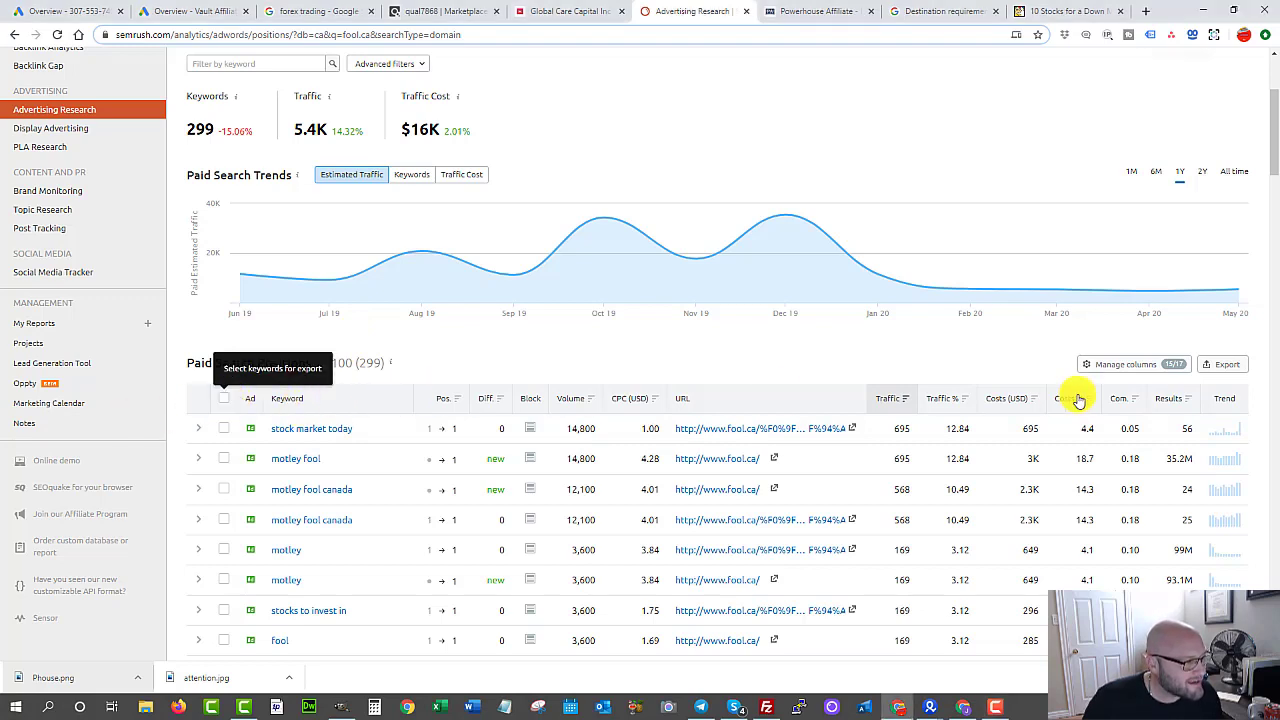
click(1228, 366)
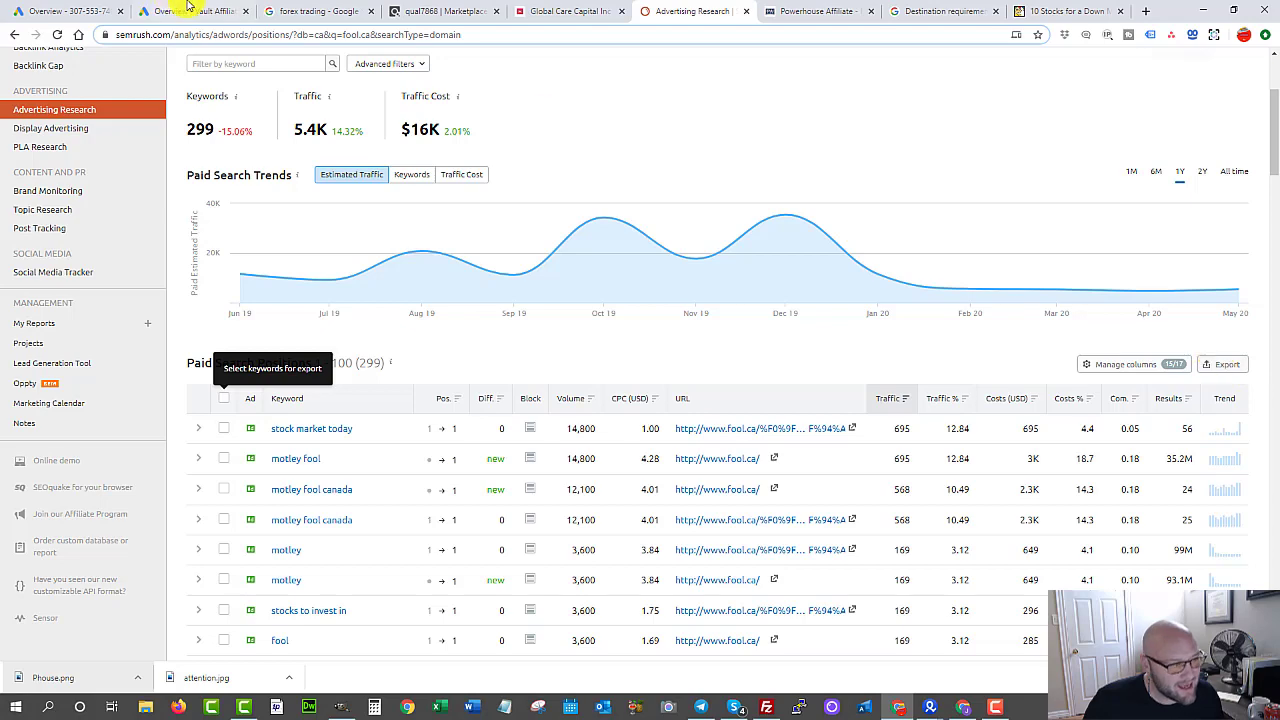
- Switch to Google Ads, open Keyword Planner and start discovering new keywords from a website
click(70, 13)
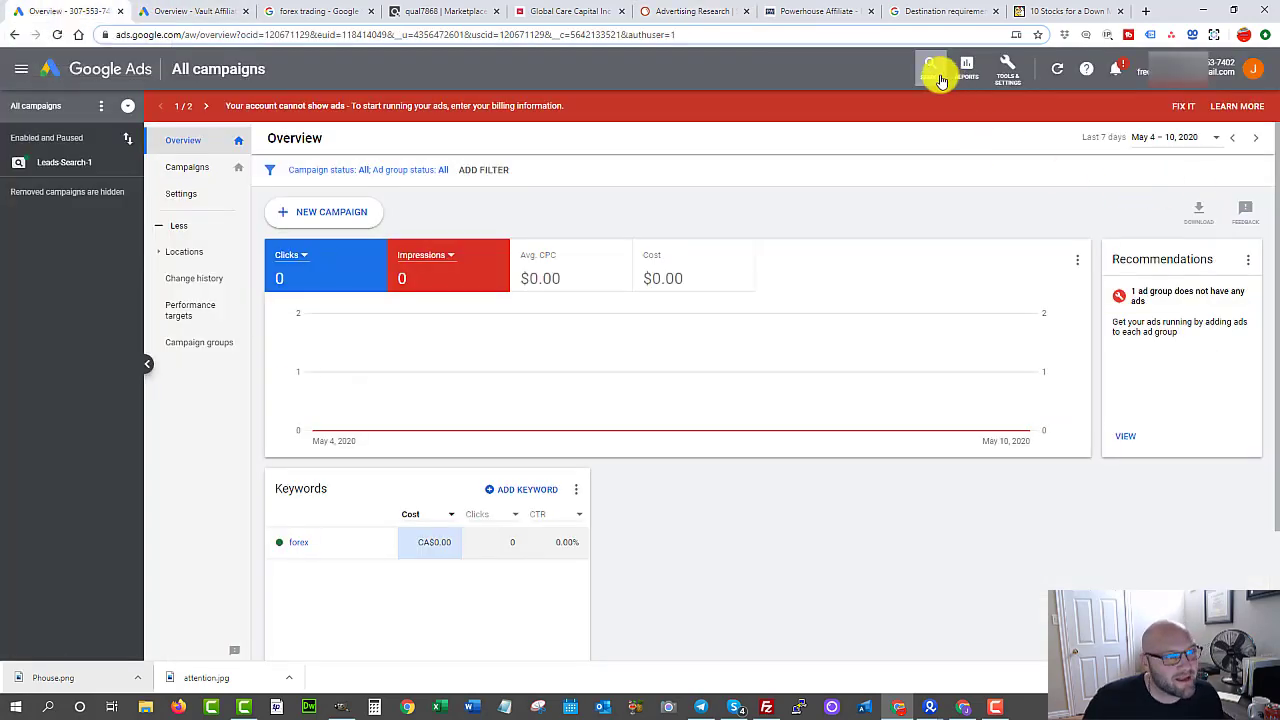
click(1006, 72)
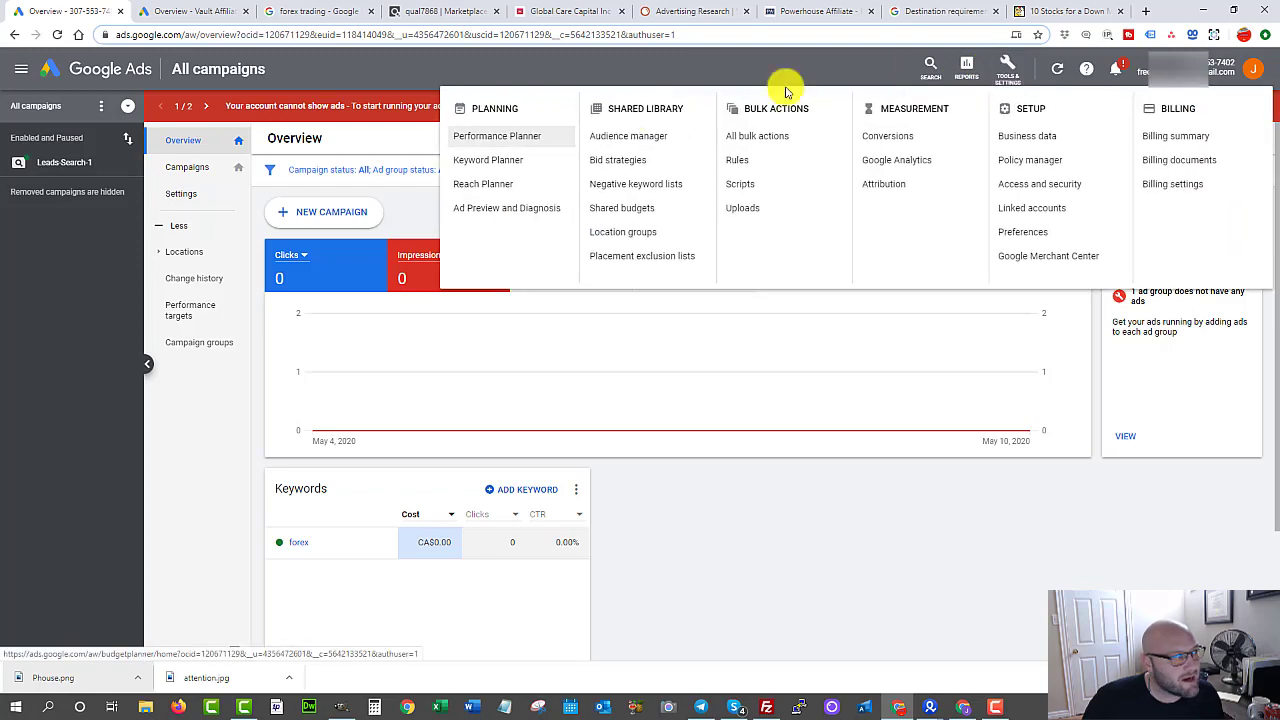
click(485, 165)
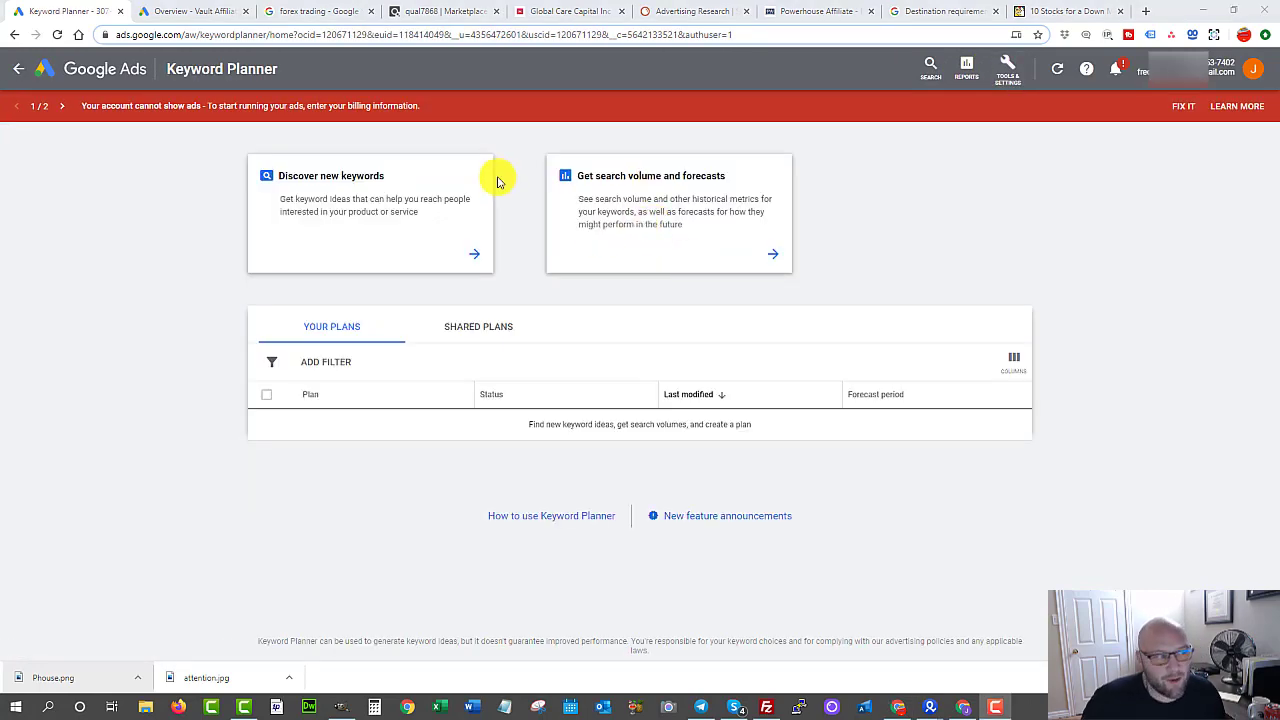
click(354, 178)
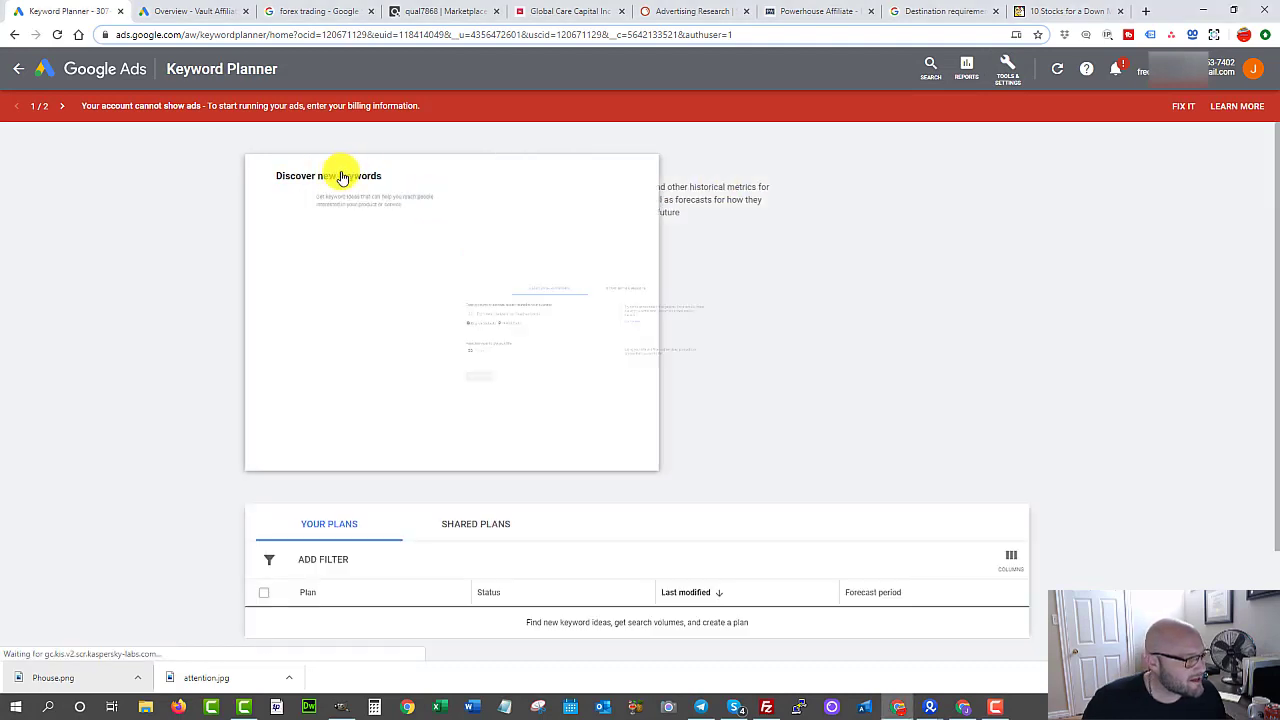
click(677, 228)
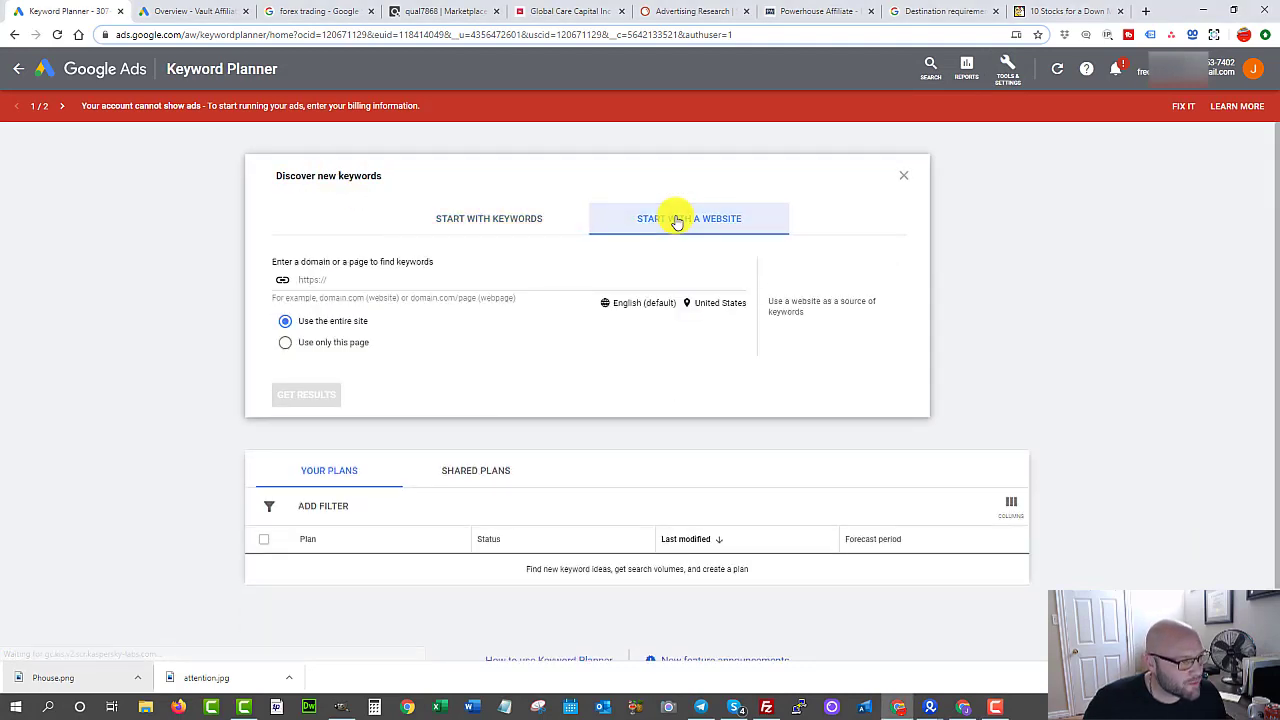
click(310, 281)
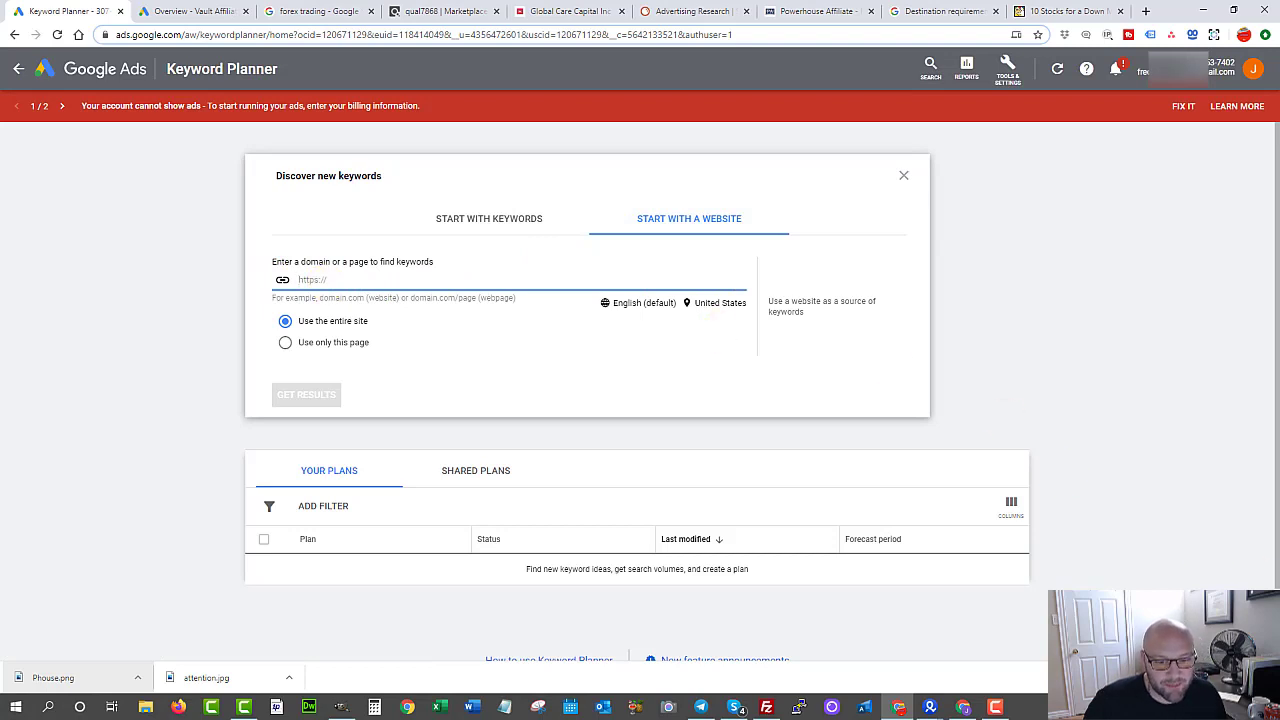
- Open the Microcapmillionaires.com offer's sales page from the ClickBank marketplace and copy its domain from the page address
click(445, 11)
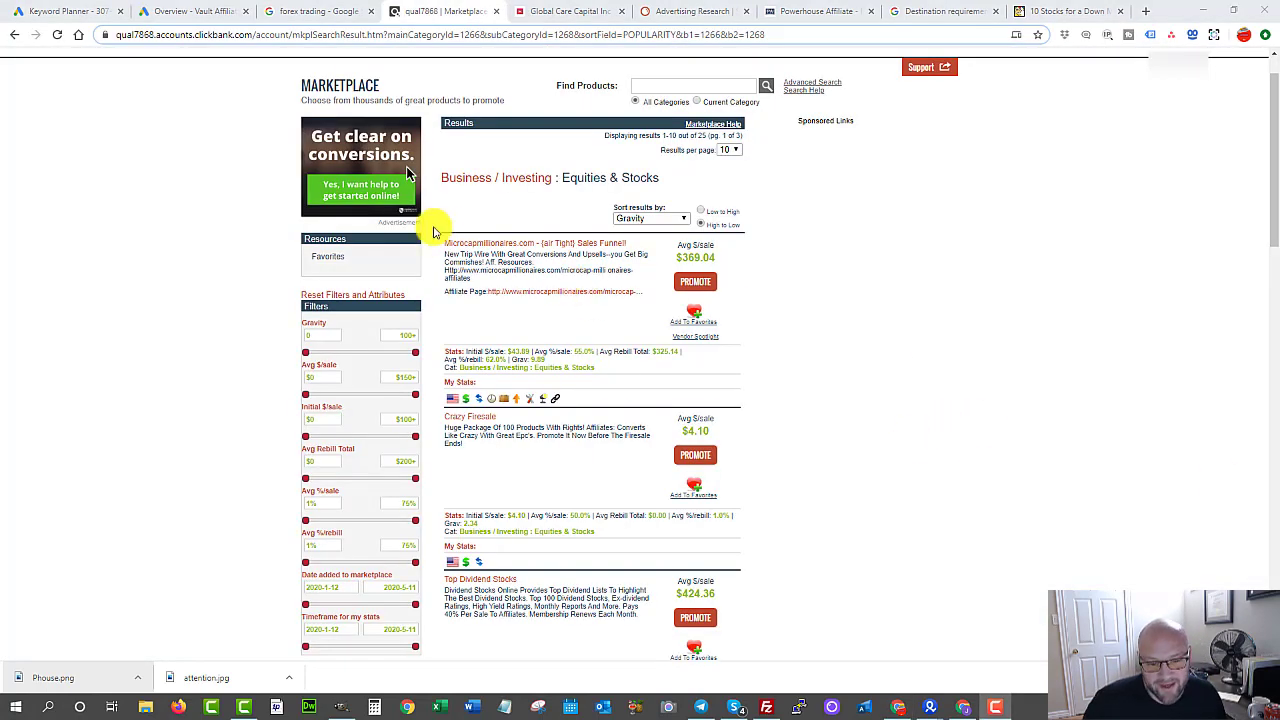
click(483, 251)
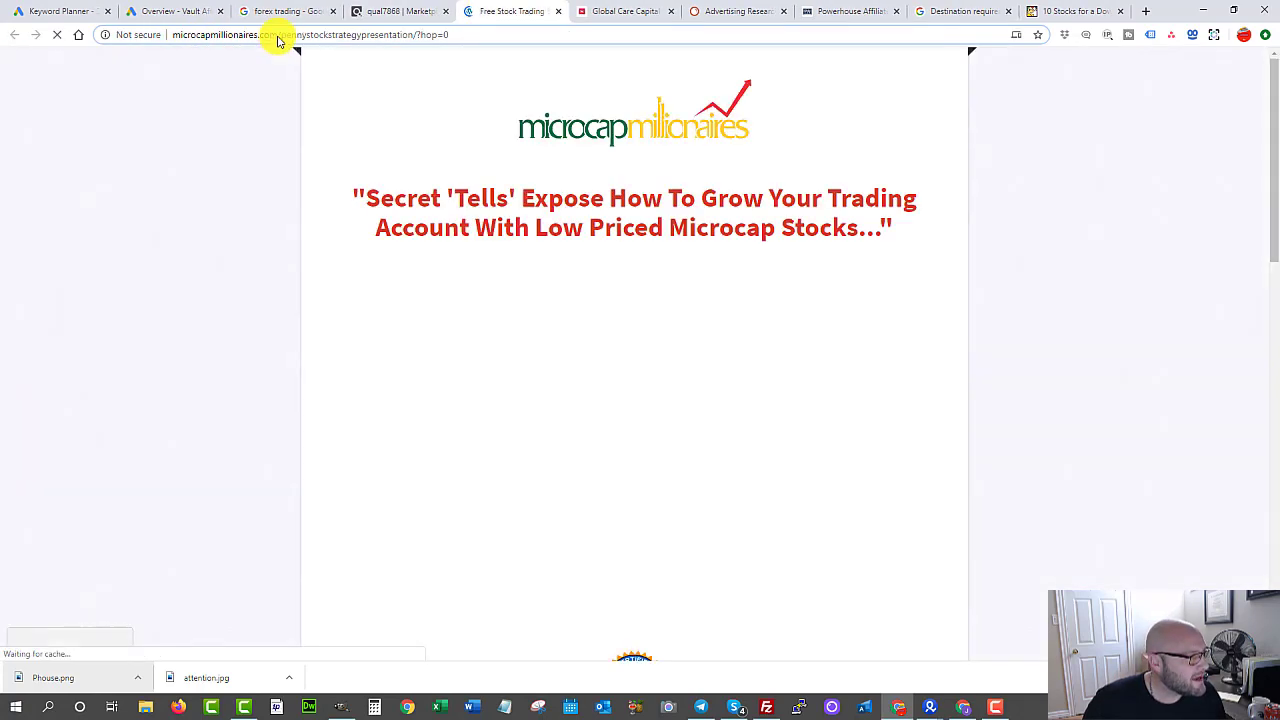
click(278, 38)
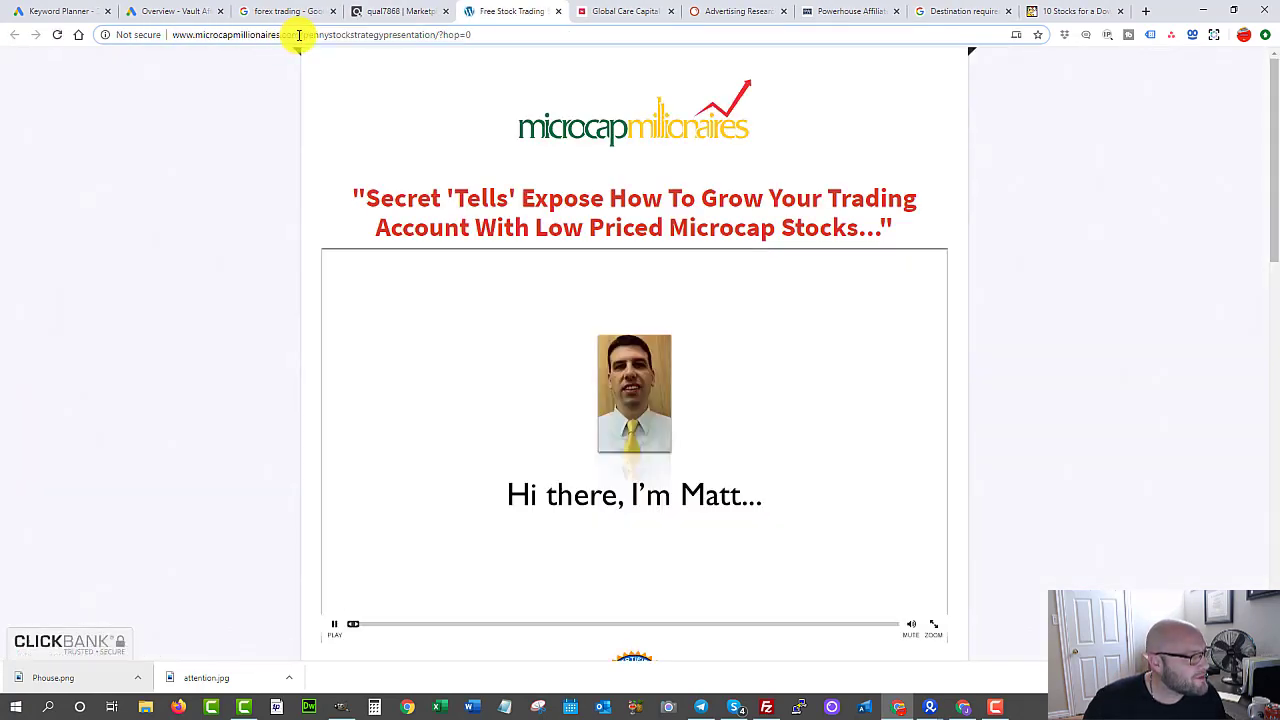
drag(296, 34, 198, 25)
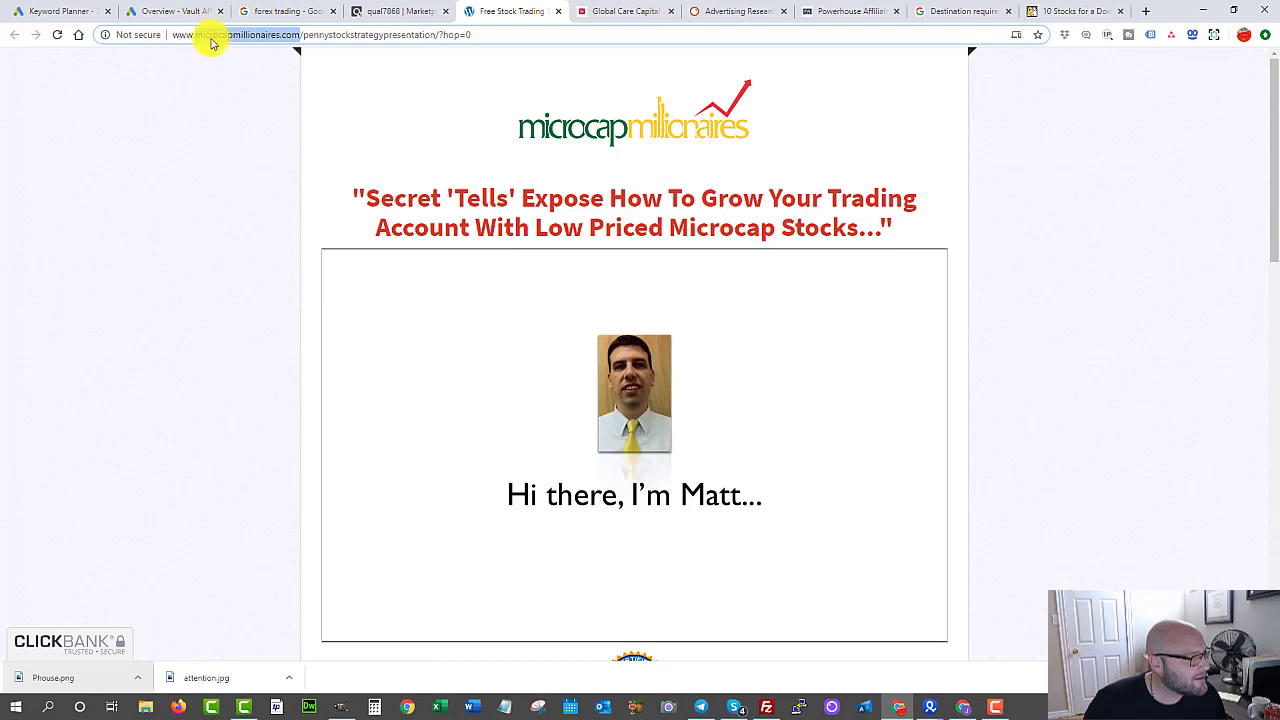
right_click(220, 40)
click(237, 127)
- Get Keyword Planner ideas for the entire site microcapmillionaires.com
key(ctrl+1)
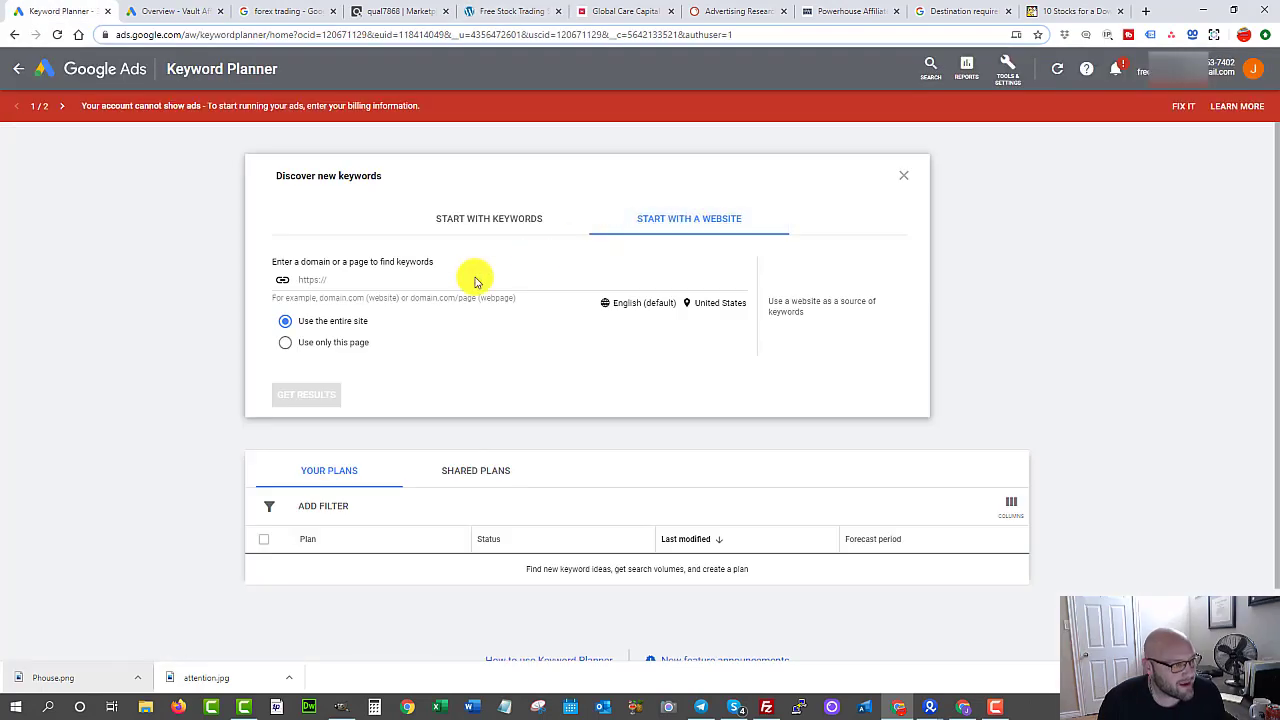
right_click(330, 281)
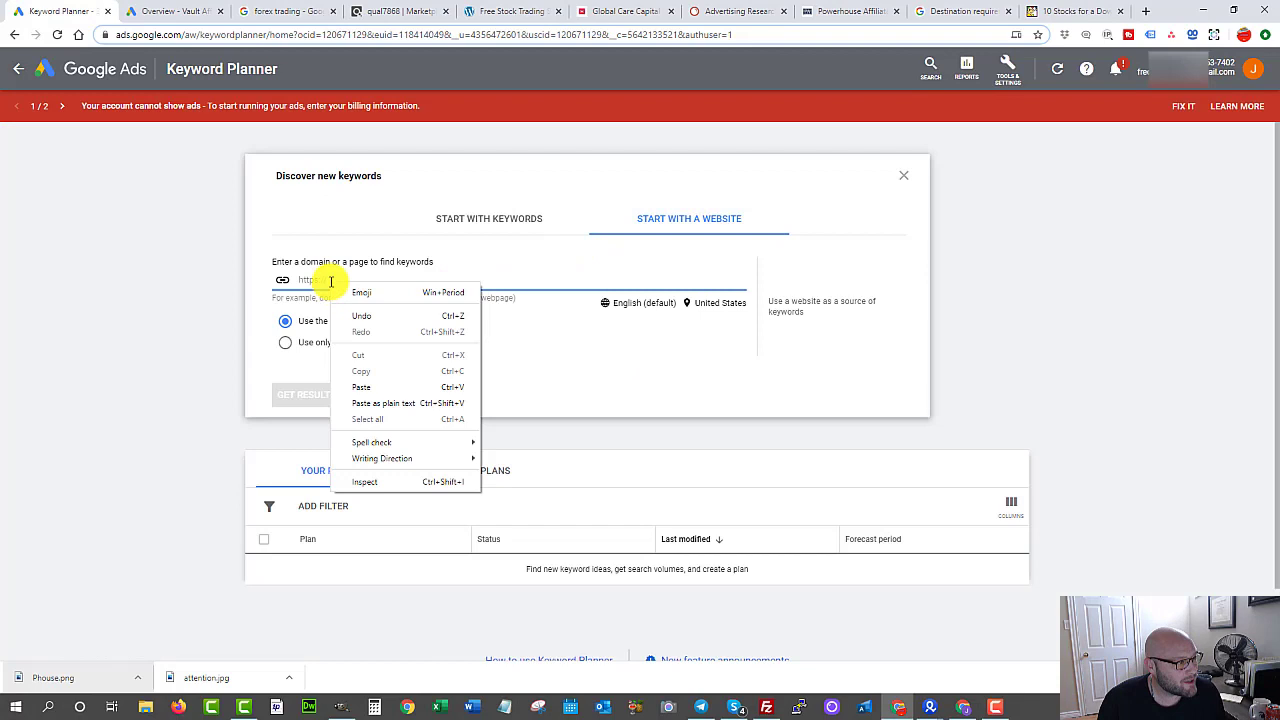
click(352, 386)
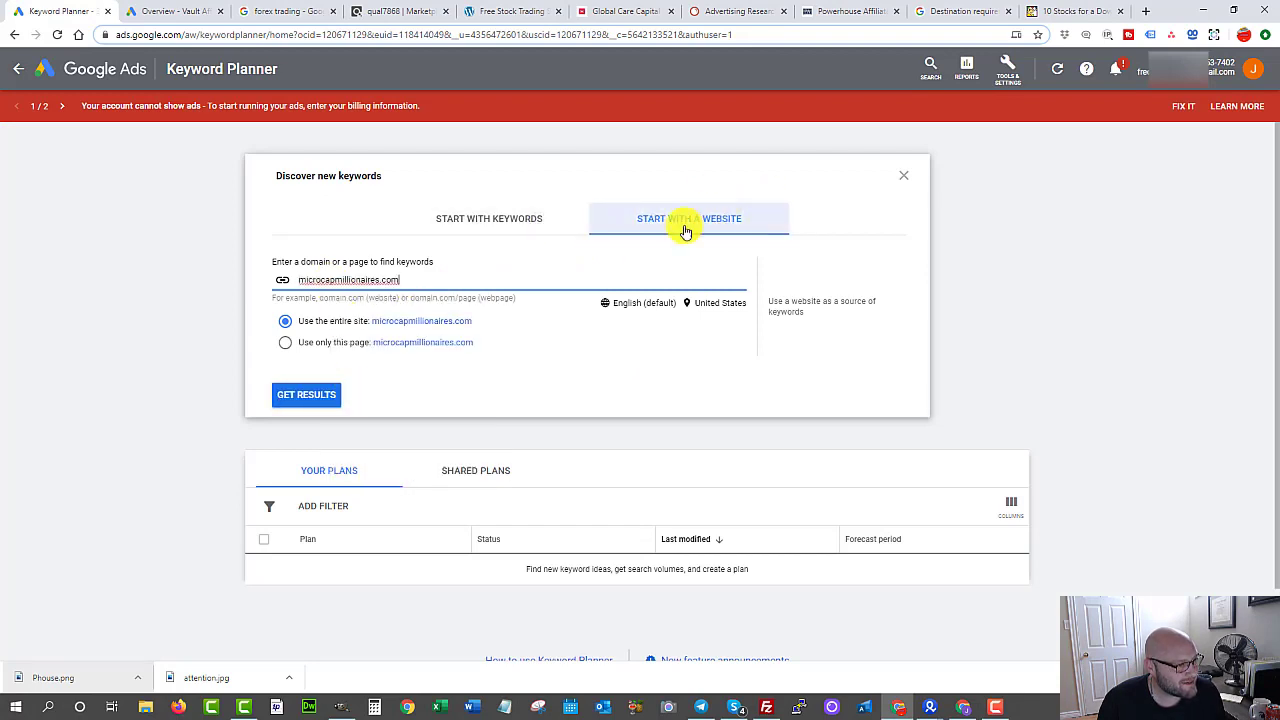
click(300, 402)
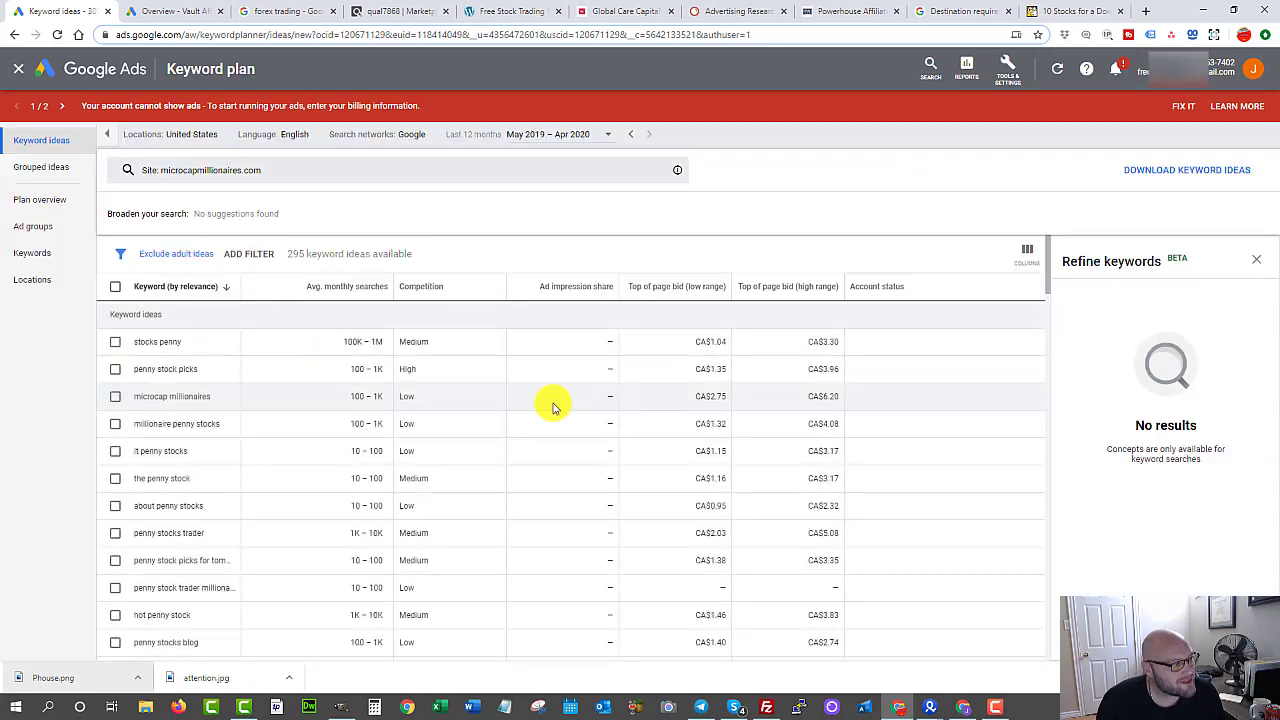
- Browse the keyword ideas for microcapmillionaires.com, examining their relevance, monthly searches and competition
scroll(214, 341, down, 1)
scroll(214, 341, up, 2)
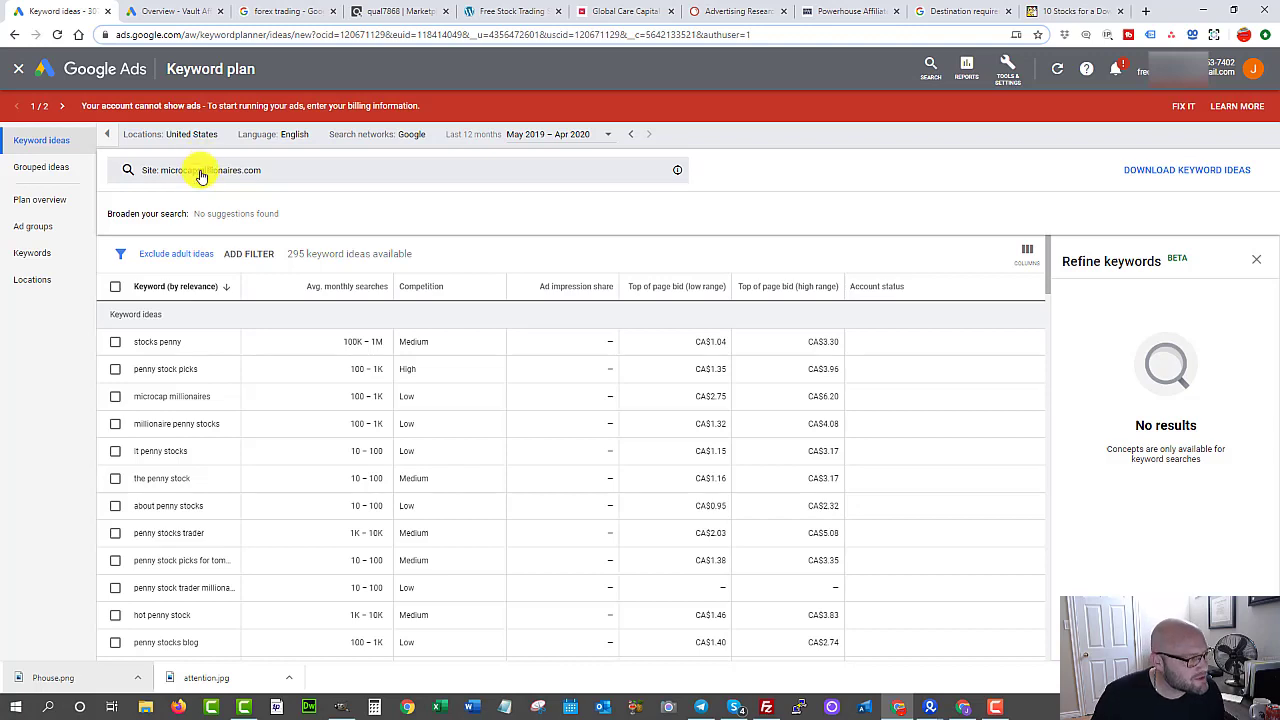
scroll(260, 420, down, 3)
scroll(186, 491, down, 3)
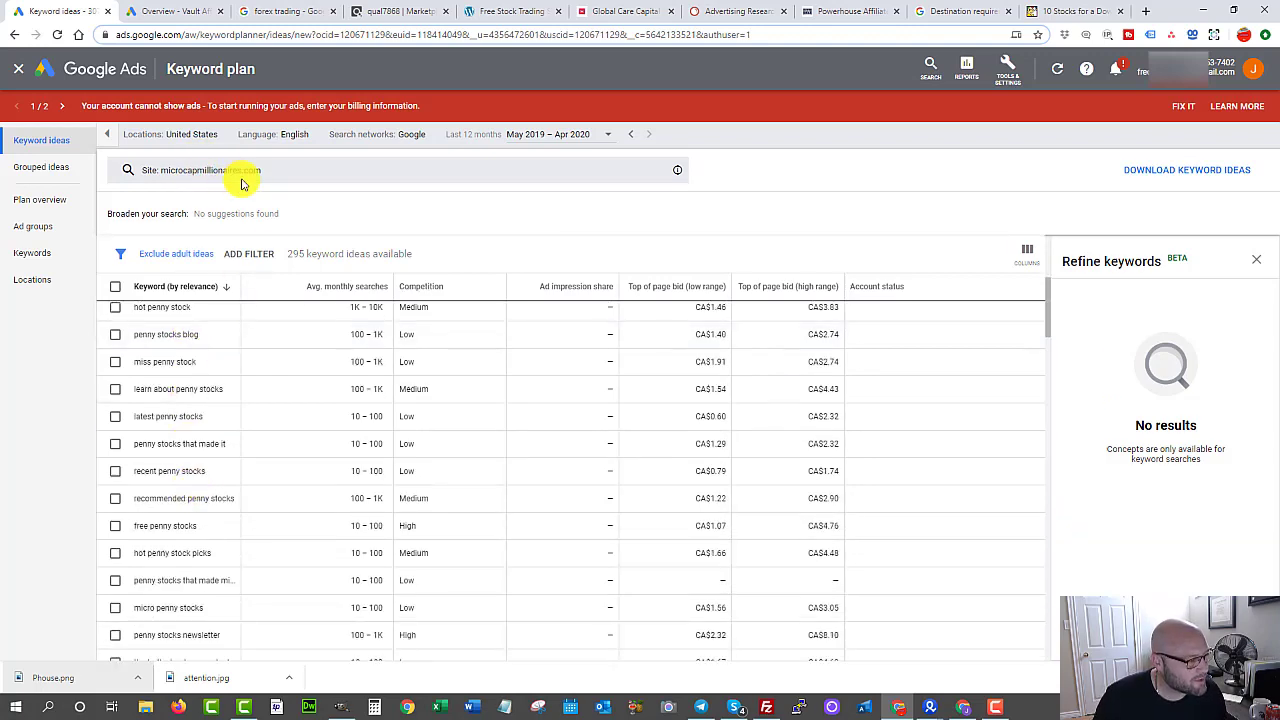
scroll(214, 500, down, 10)
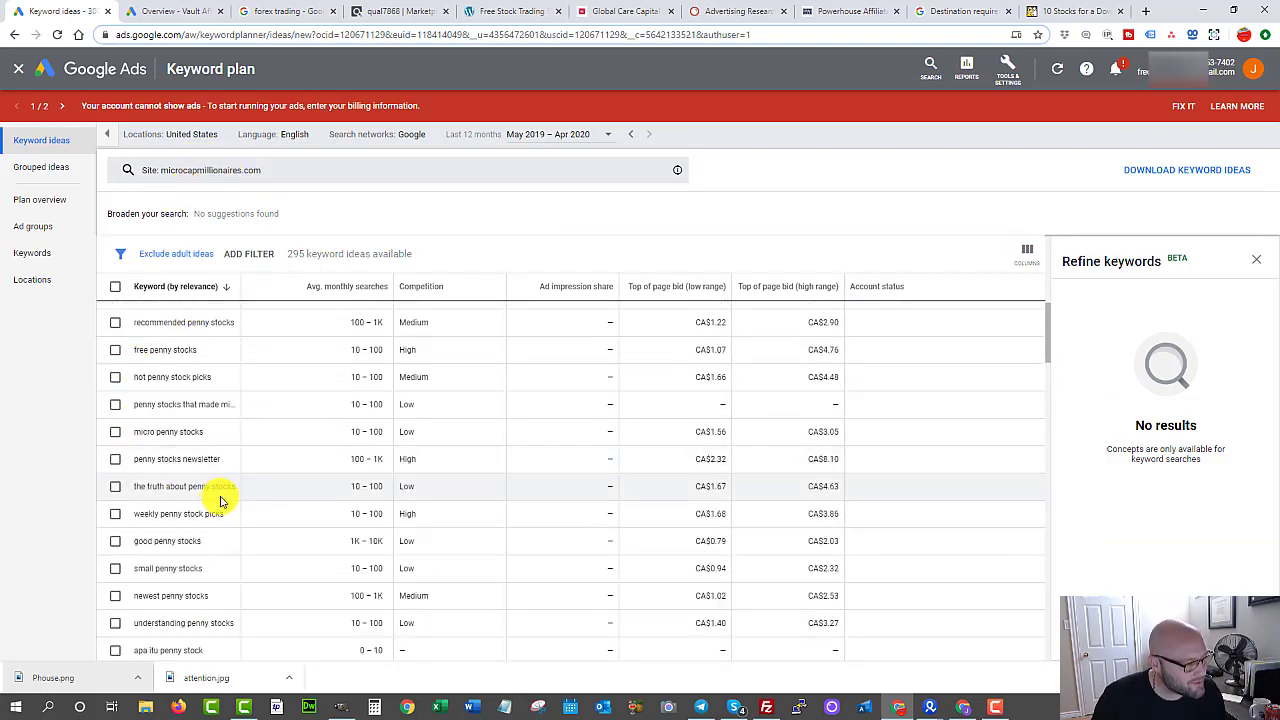
scroll(206, 500, down, 8)
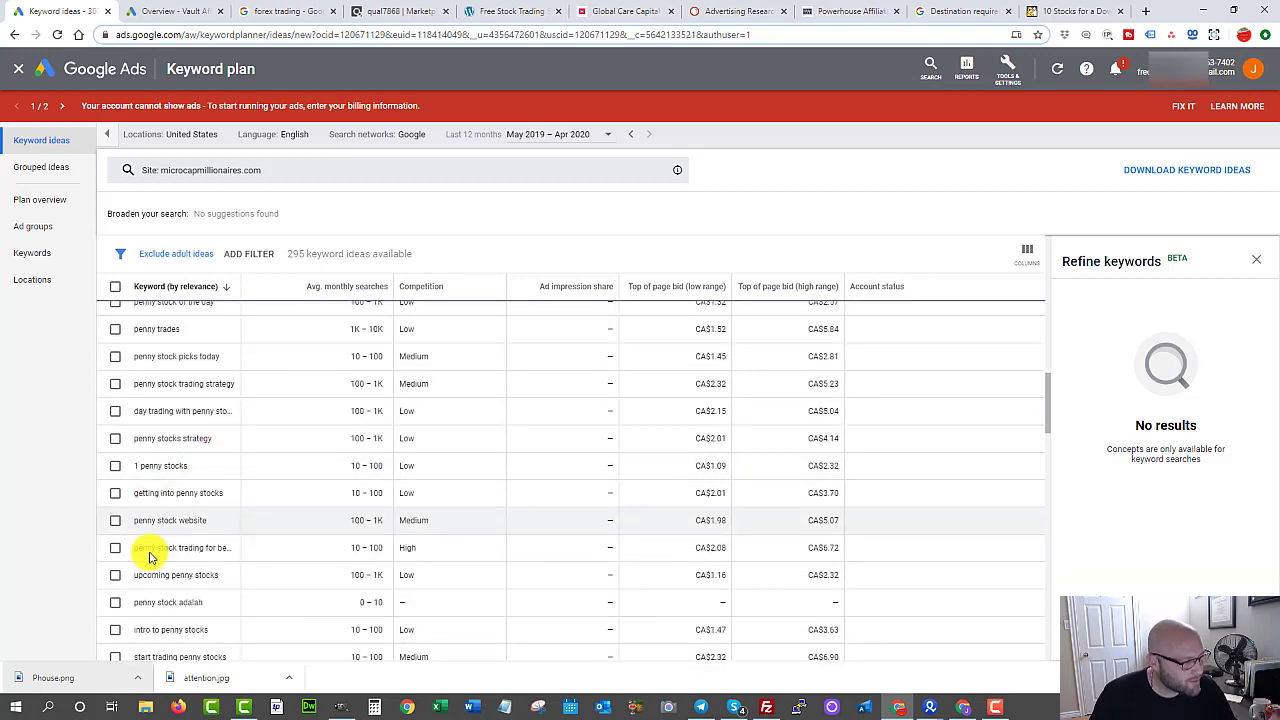
scroll(130, 555, up, 15)
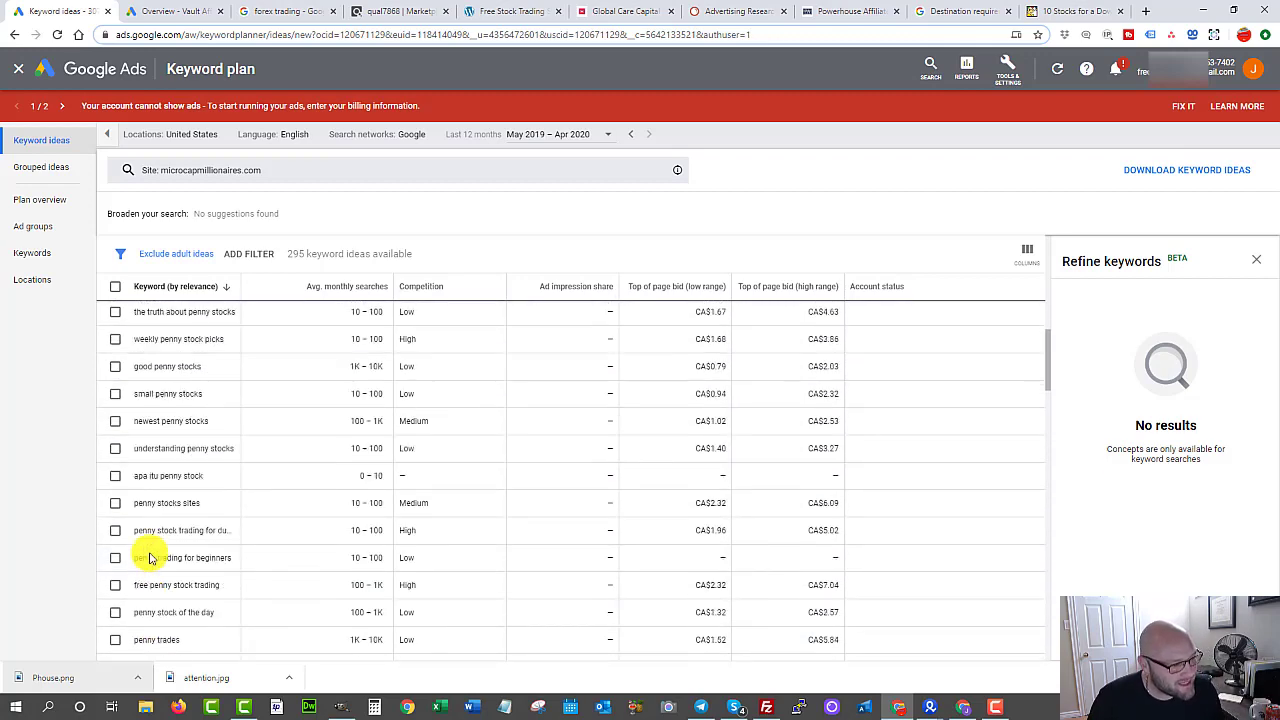
- Sort the keyword ideas by low-range top-of-page bid, first highest then lowest, and compare the bids
click(668, 288)
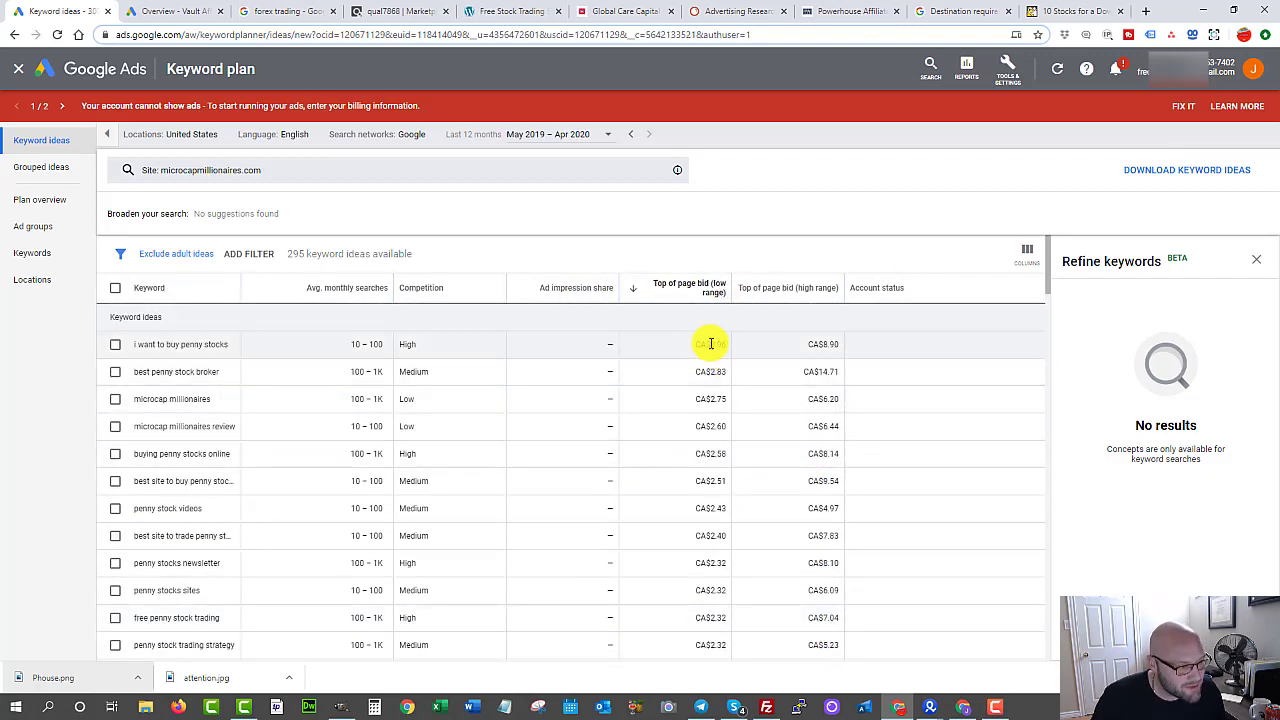
drag(711, 343, 737, 352)
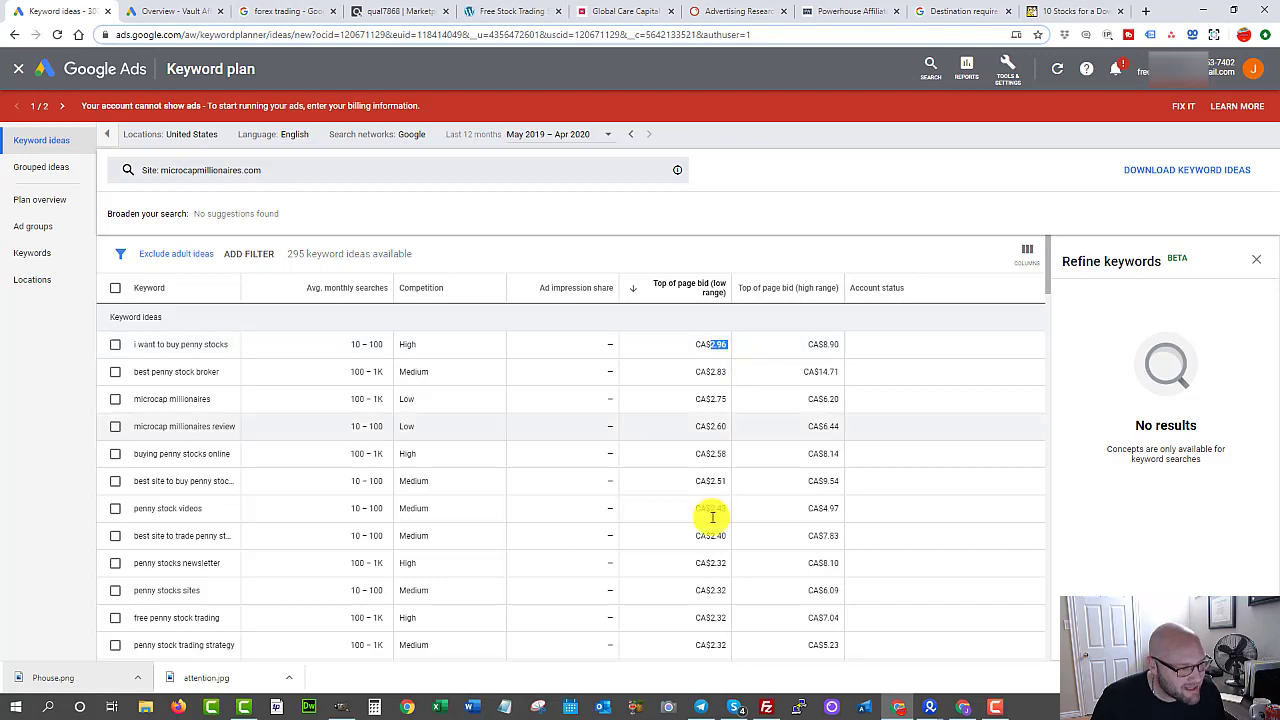
click(690, 292)
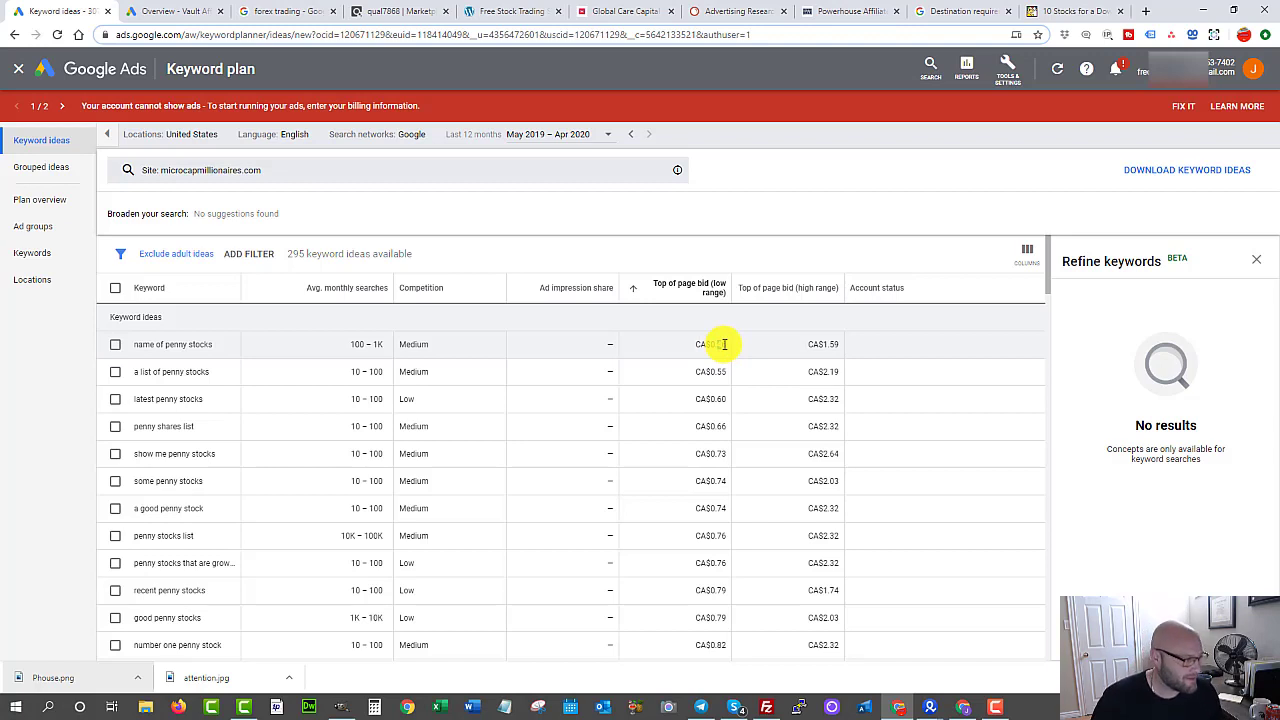
drag(724, 344, 716, 344)
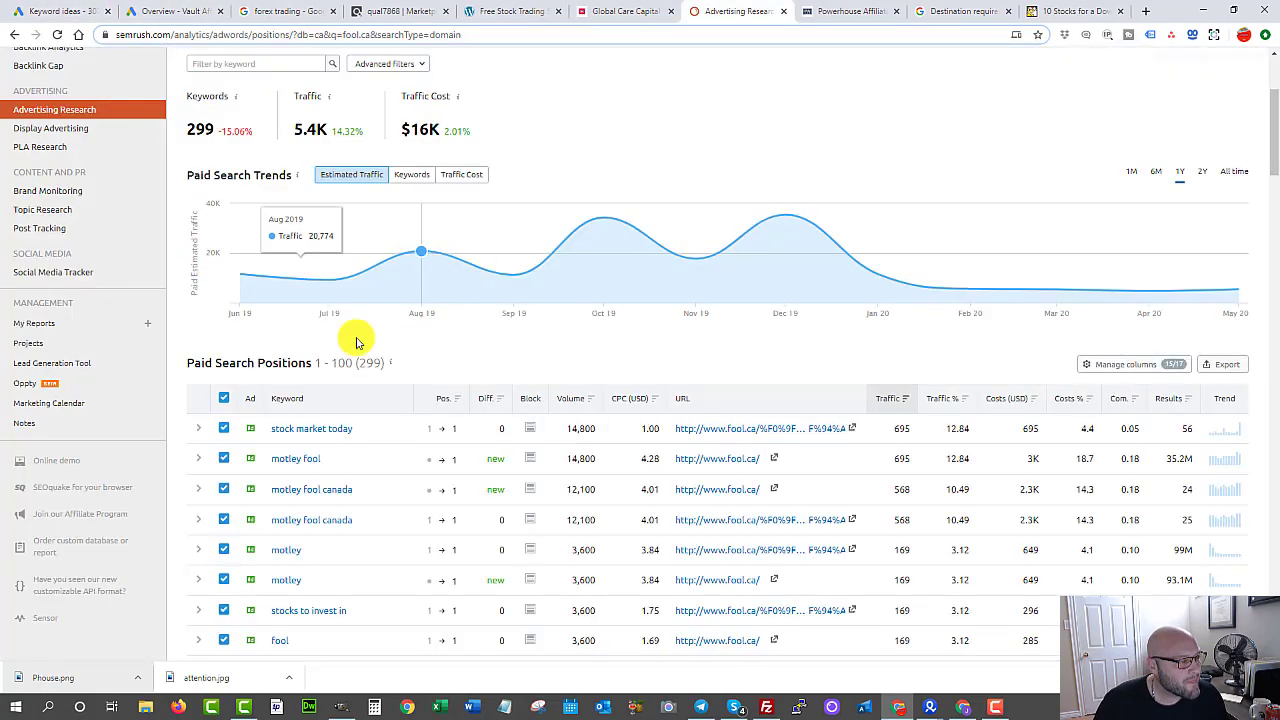
- Switch to SEMrush and review fool.ca's paid search trends and the keywords in its paid search positions
scroll(345, 335, down, 1)
scroll(300, 357, down, 2)
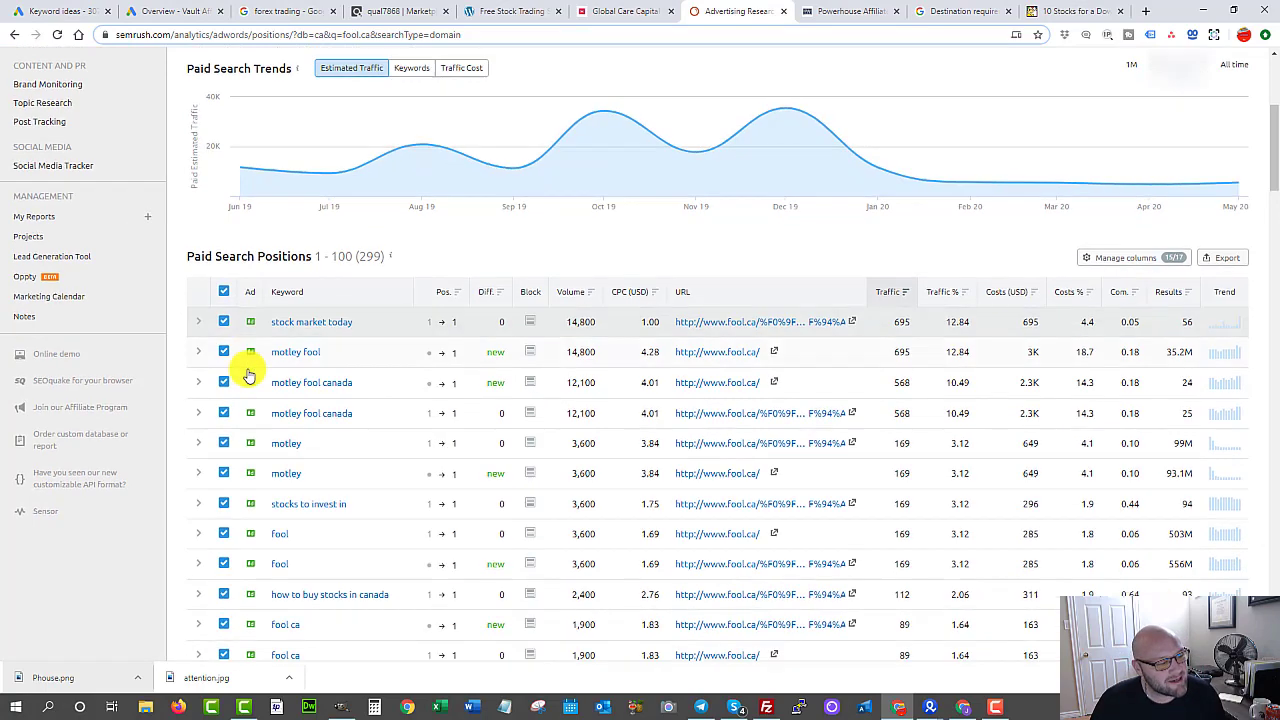
scroll(249, 369, up, 5)
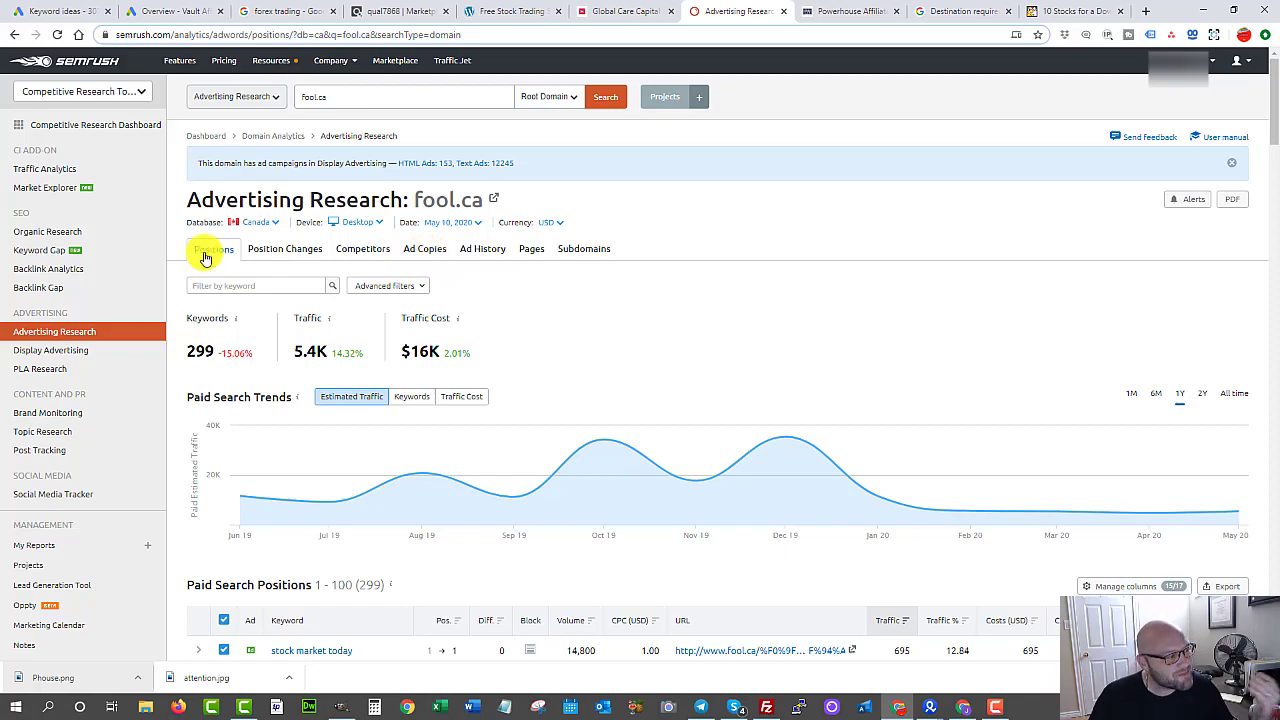
scroll(300, 378, down, 3)
scroll(338, 382, down, 3)
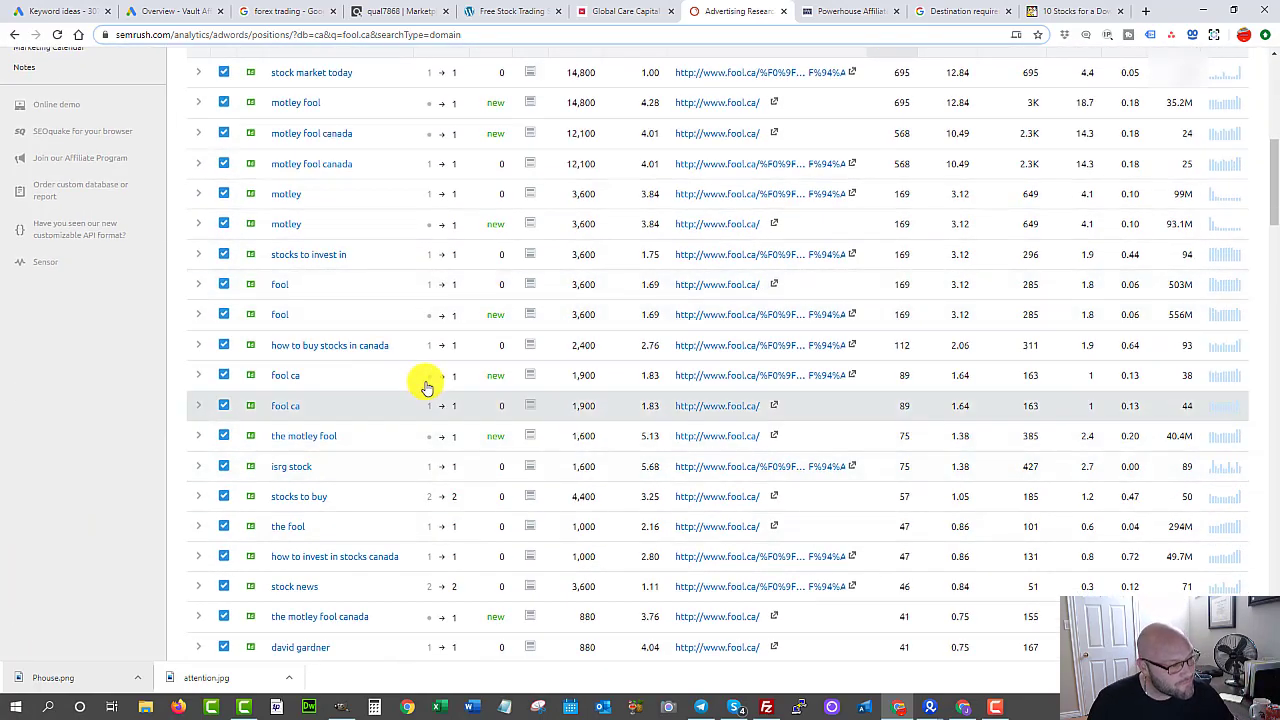
scroll(423, 380, up, 3)
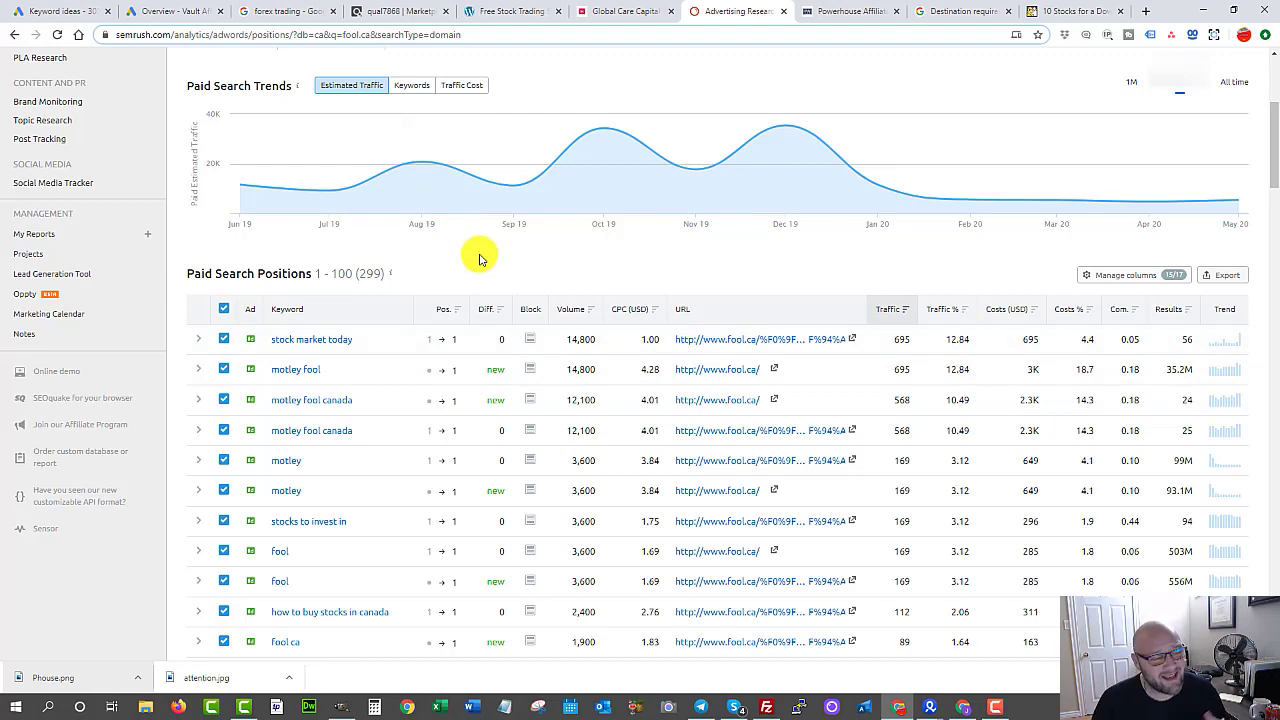
- Switch back to Google Ads, leave Keyword Planner and start a new campaign from the account overview
click(58, 11)
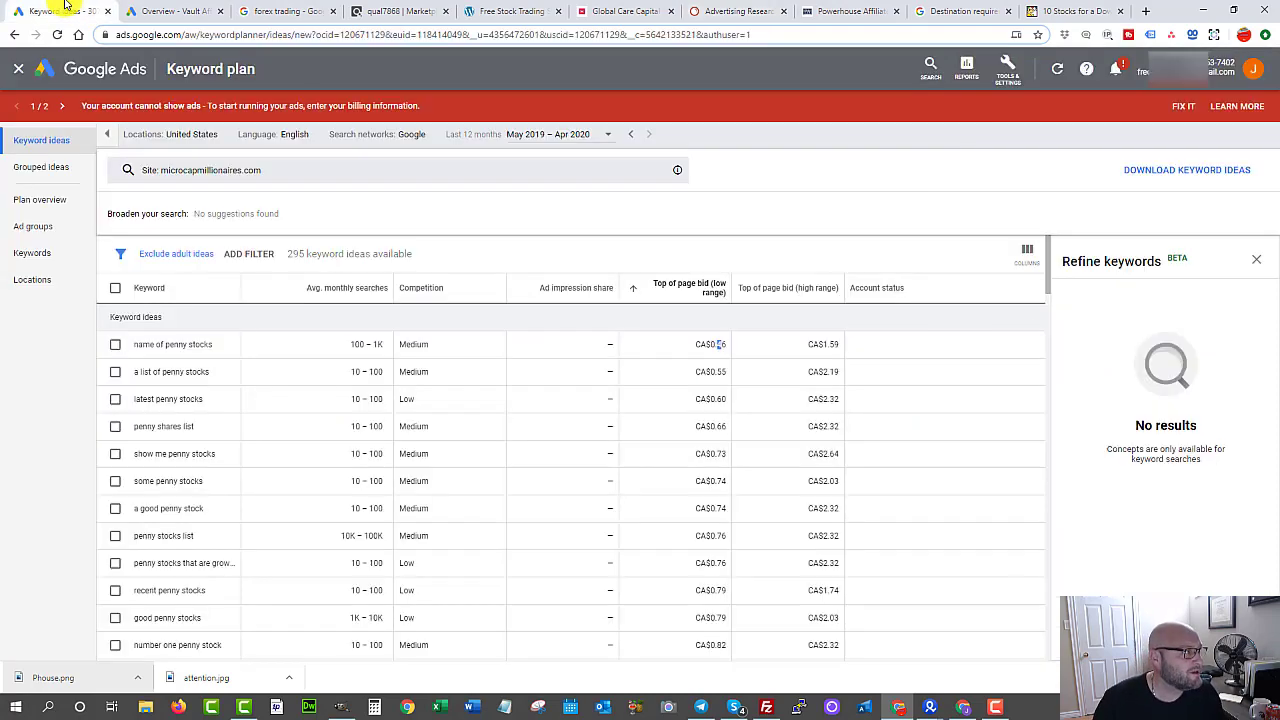
click(18, 70)
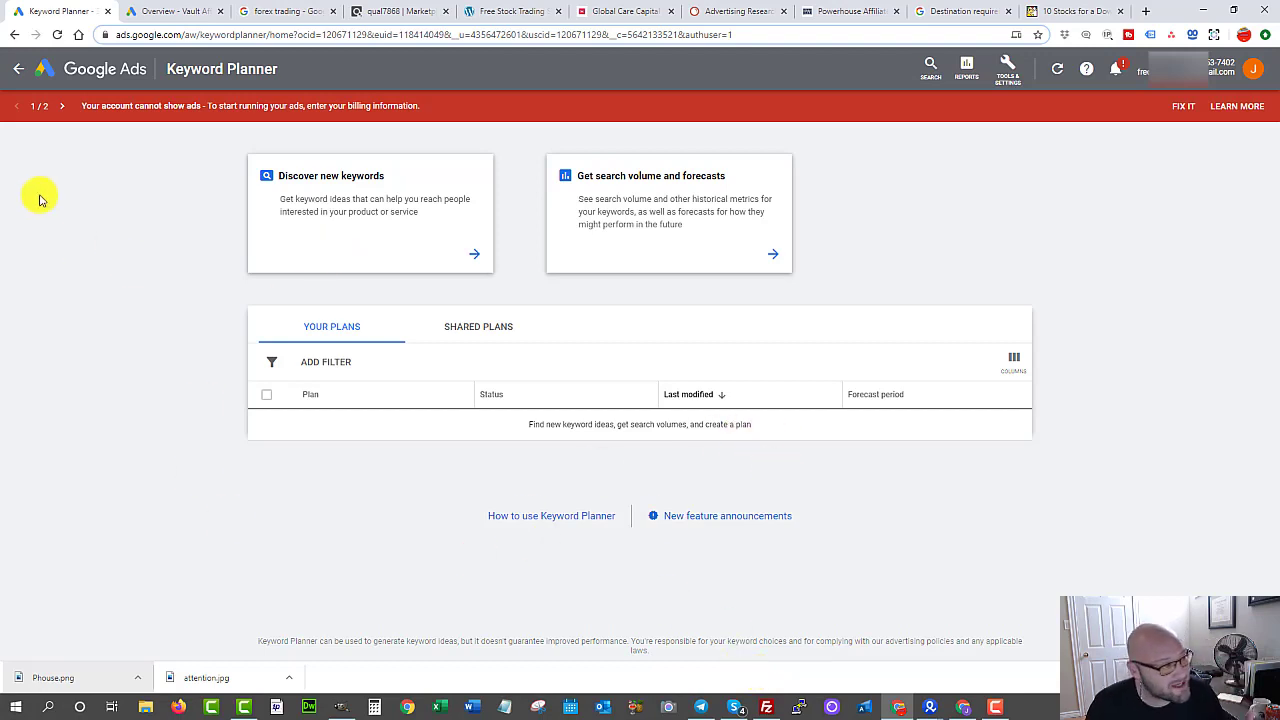
click(18, 72)
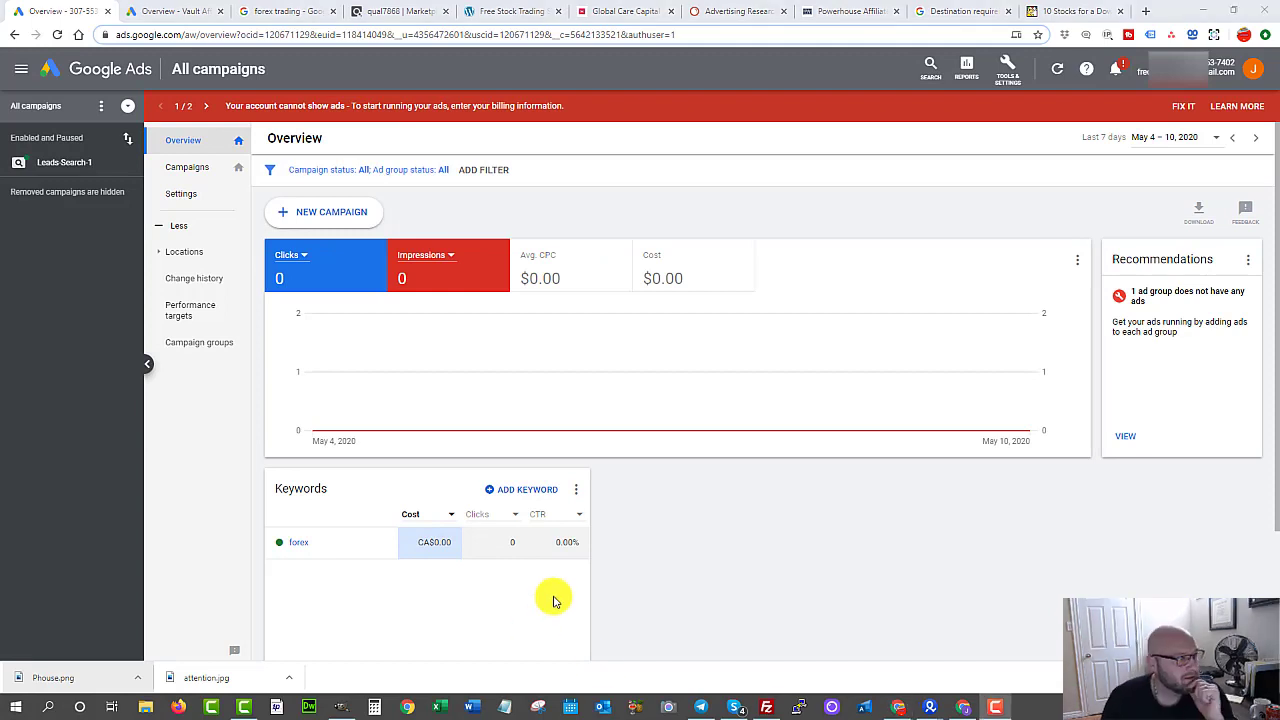
click(337, 214)
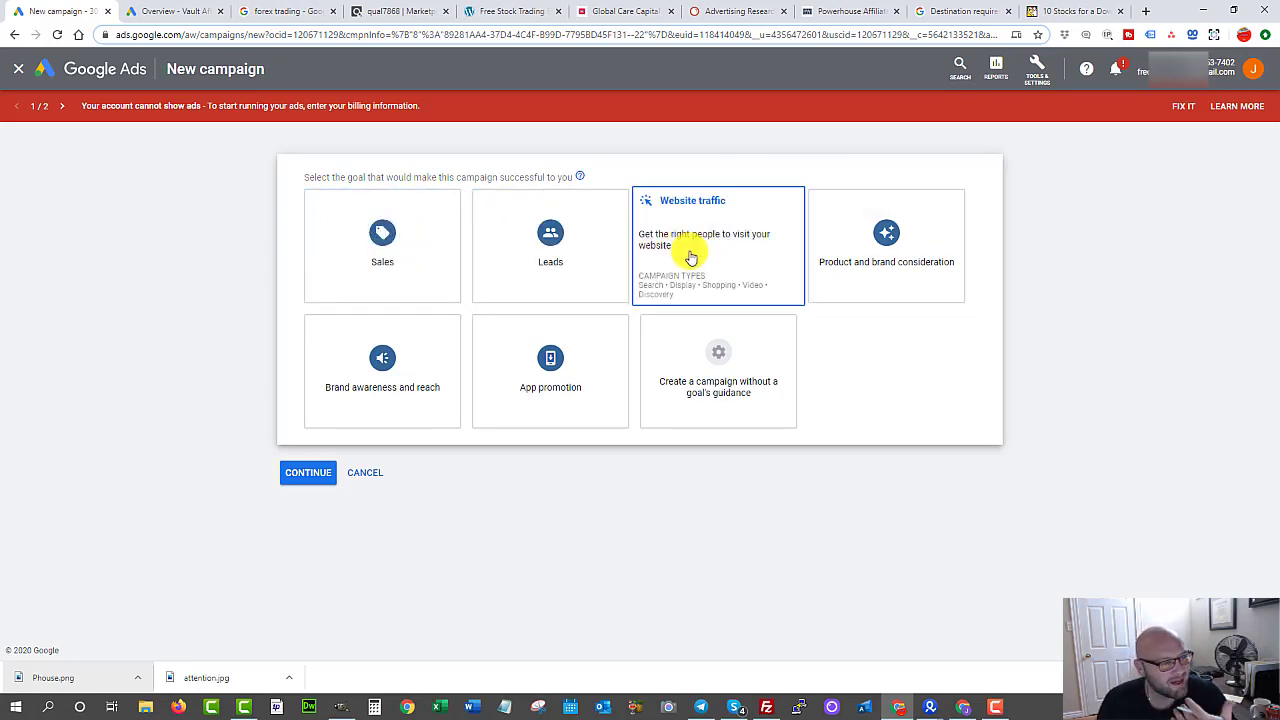
- Choose Leads as the campaign goal, Search as the campaign type and Website visits as the way to reach the goal
click(565, 254)
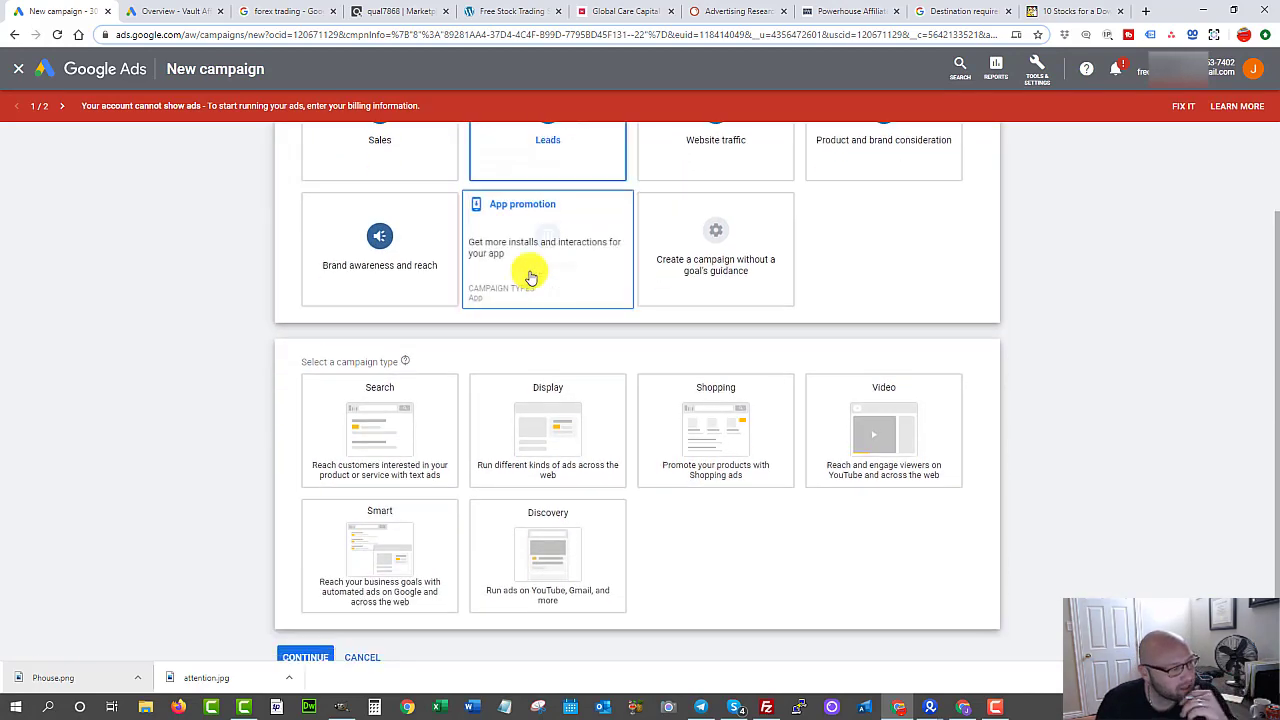
click(375, 396)
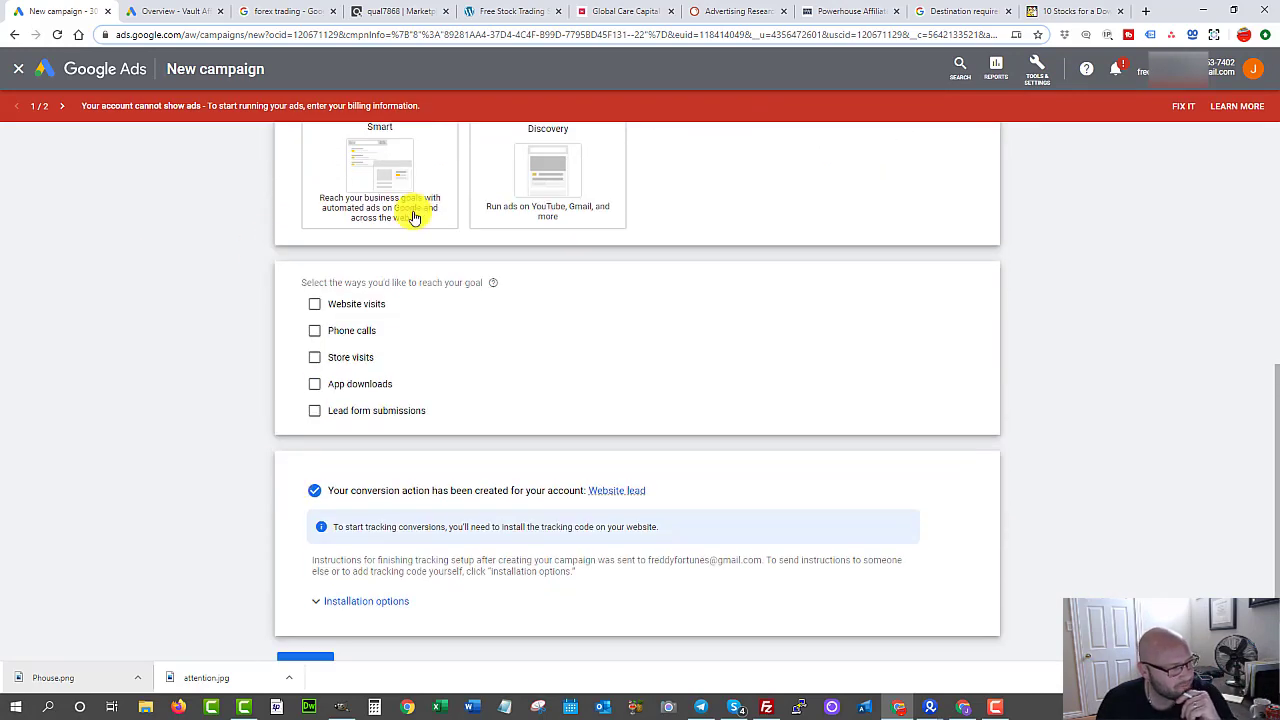
click(314, 304)
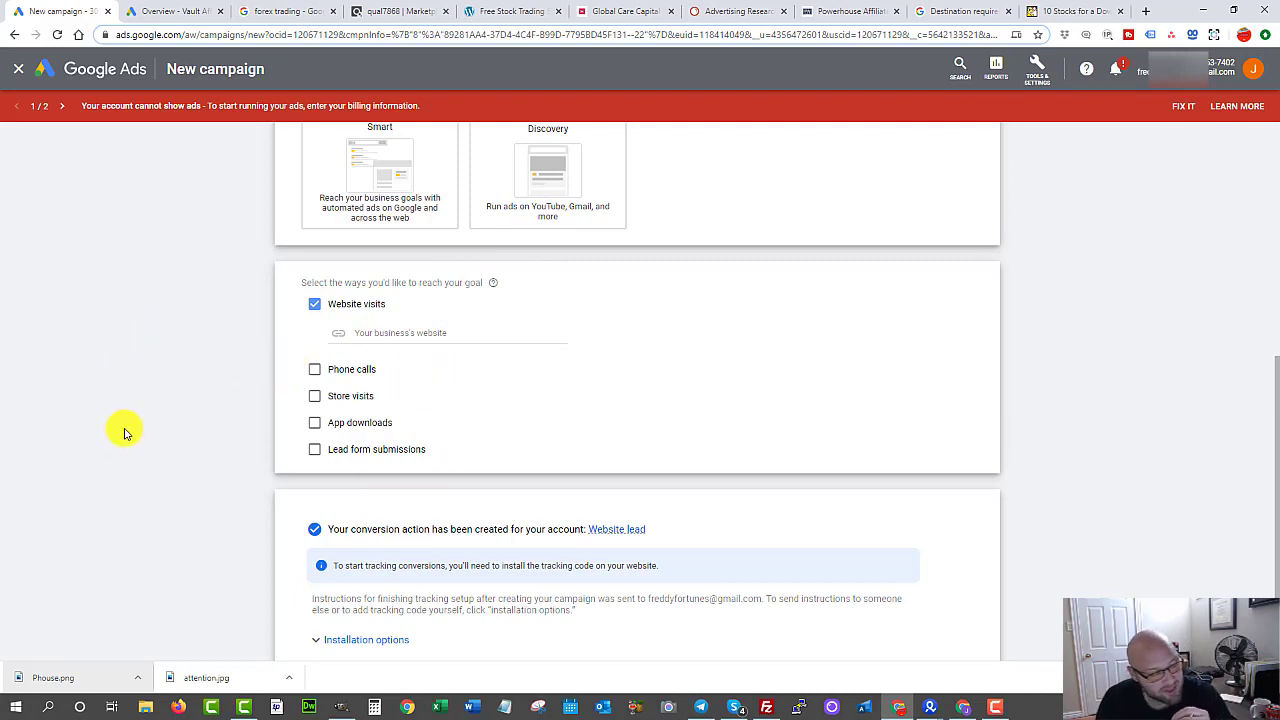
scroll(124, 433, down, 2)
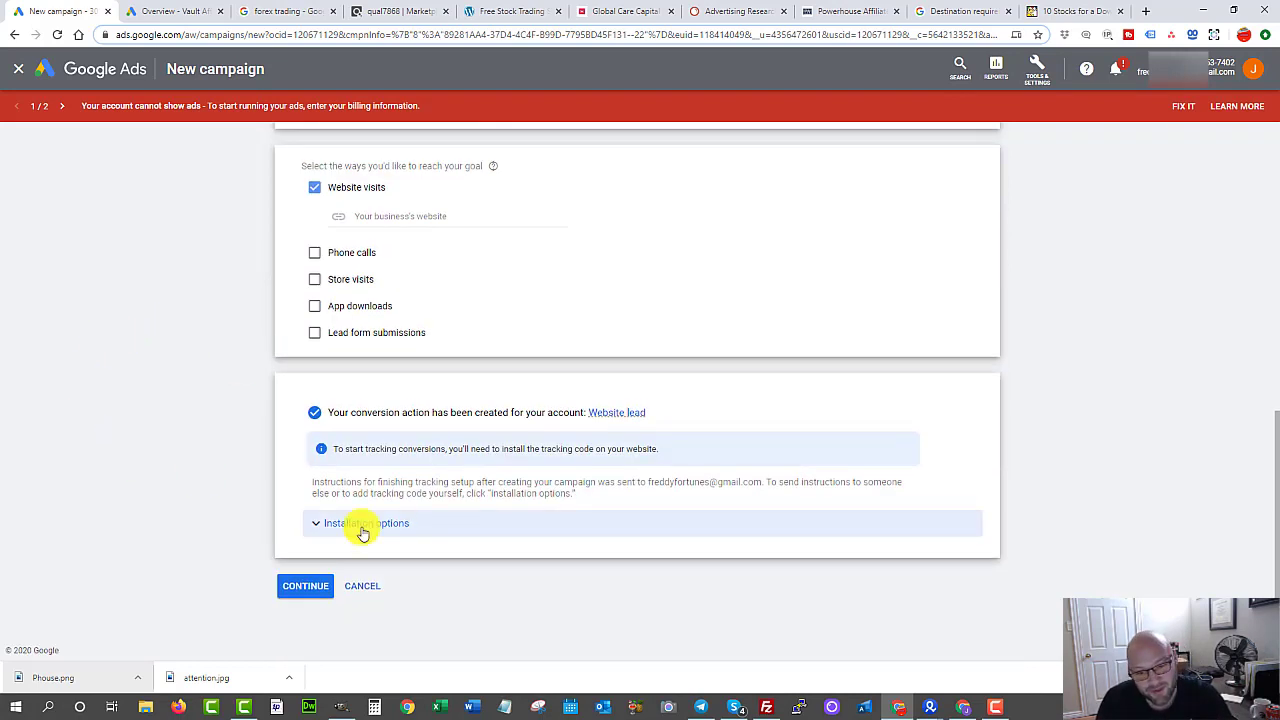
- Show the tracking code for installing it yourself, select the global site tag snippet and close the tag instructions
click(330, 523)
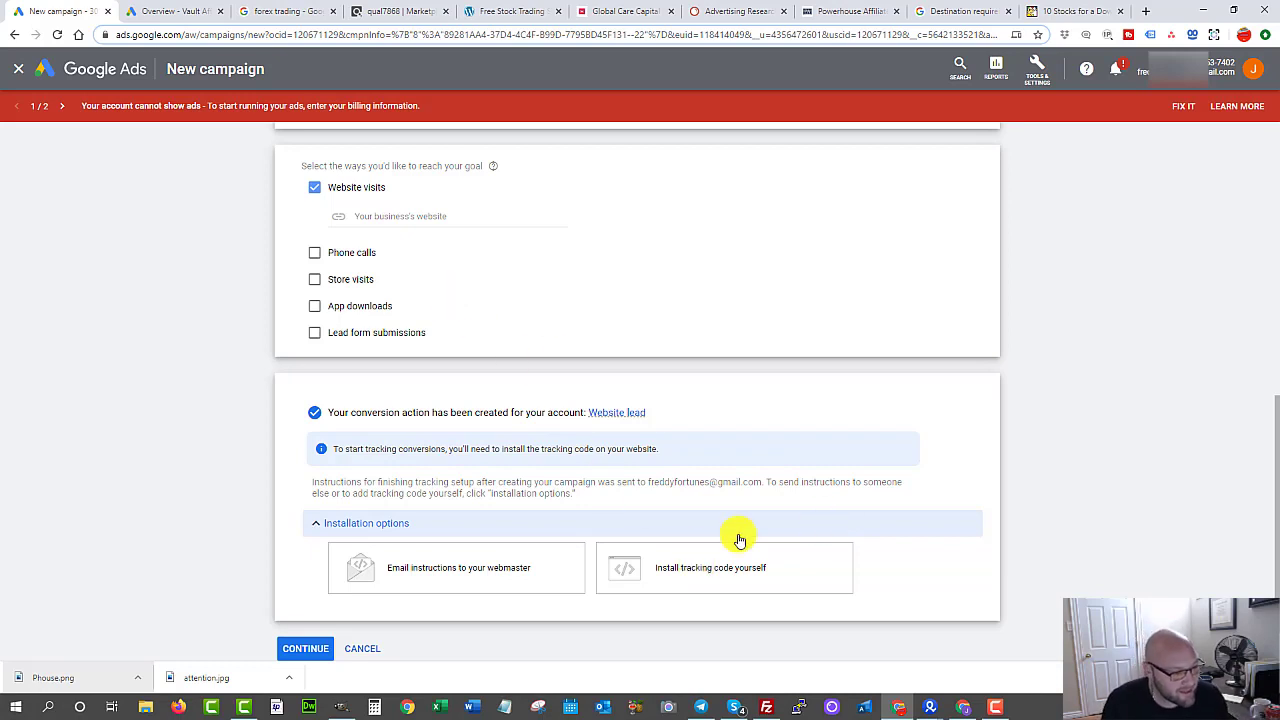
click(700, 567)
click(700, 567)
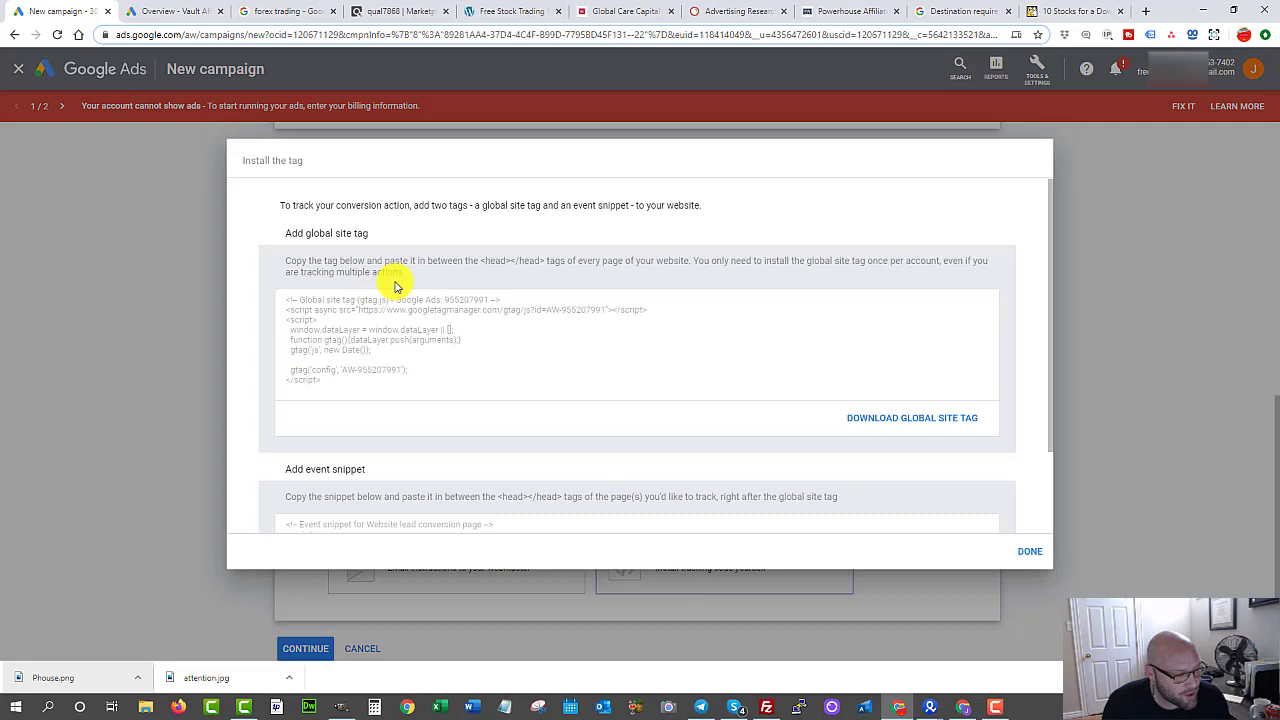
click(309, 334)
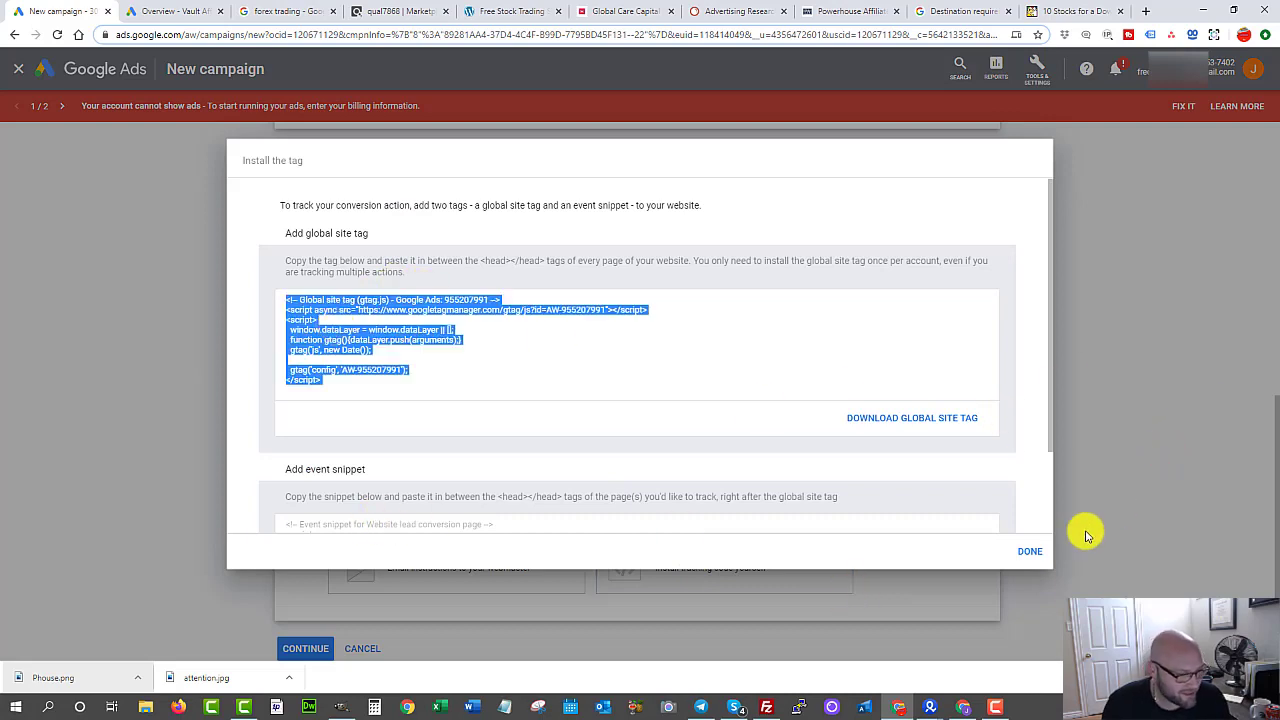
click(1022, 555)
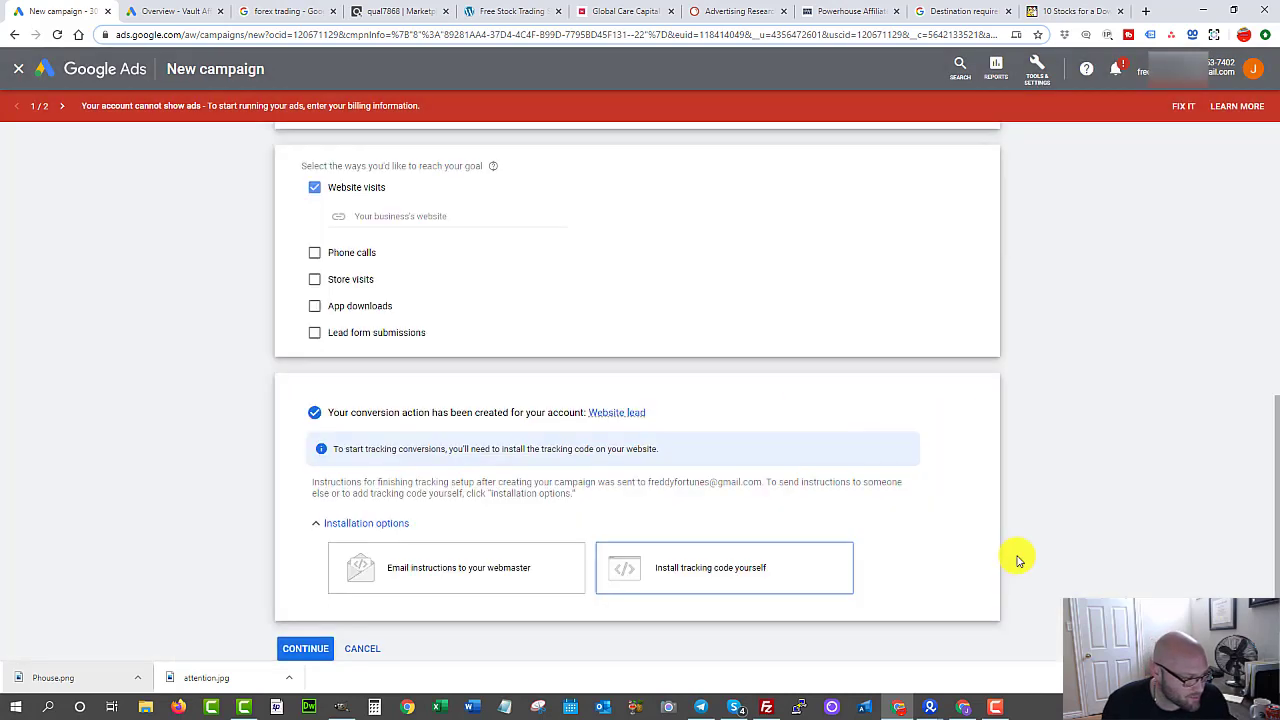
- Continue to the campaign settings and exclude both Google search partners and the Google Display Network
click(306, 648)
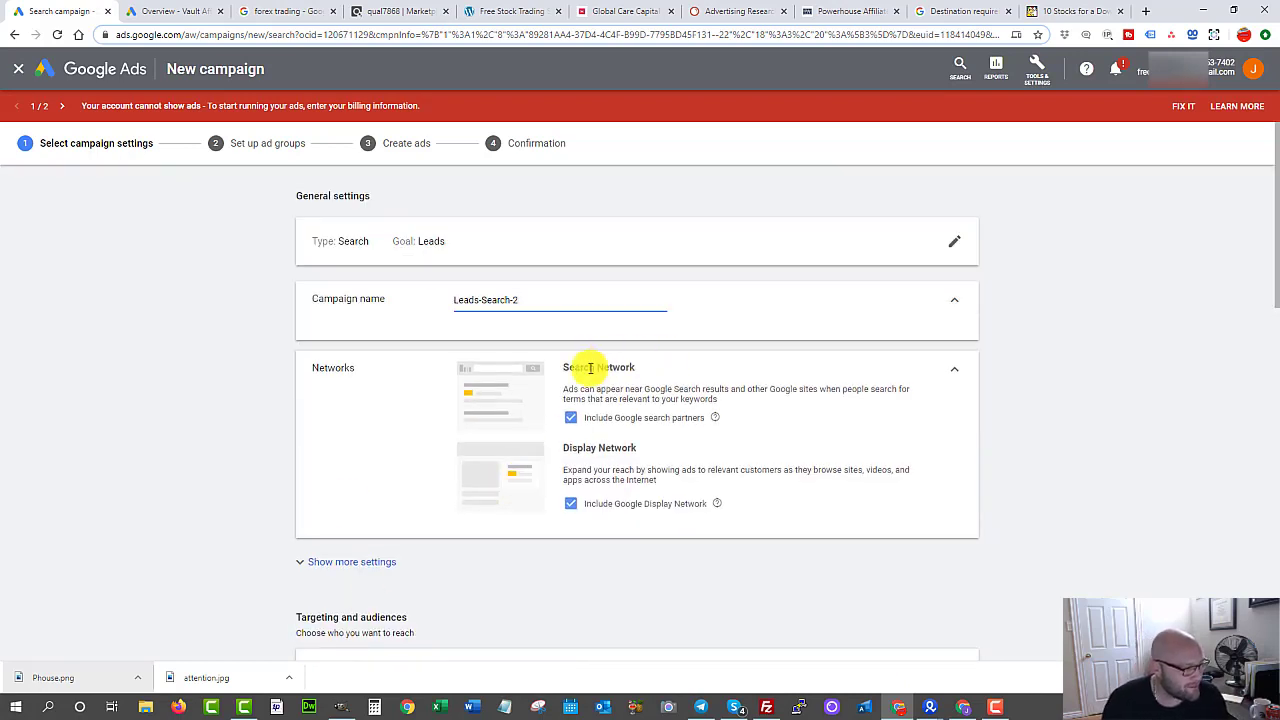
scroll(586, 366, down, 1)
click(569, 330)
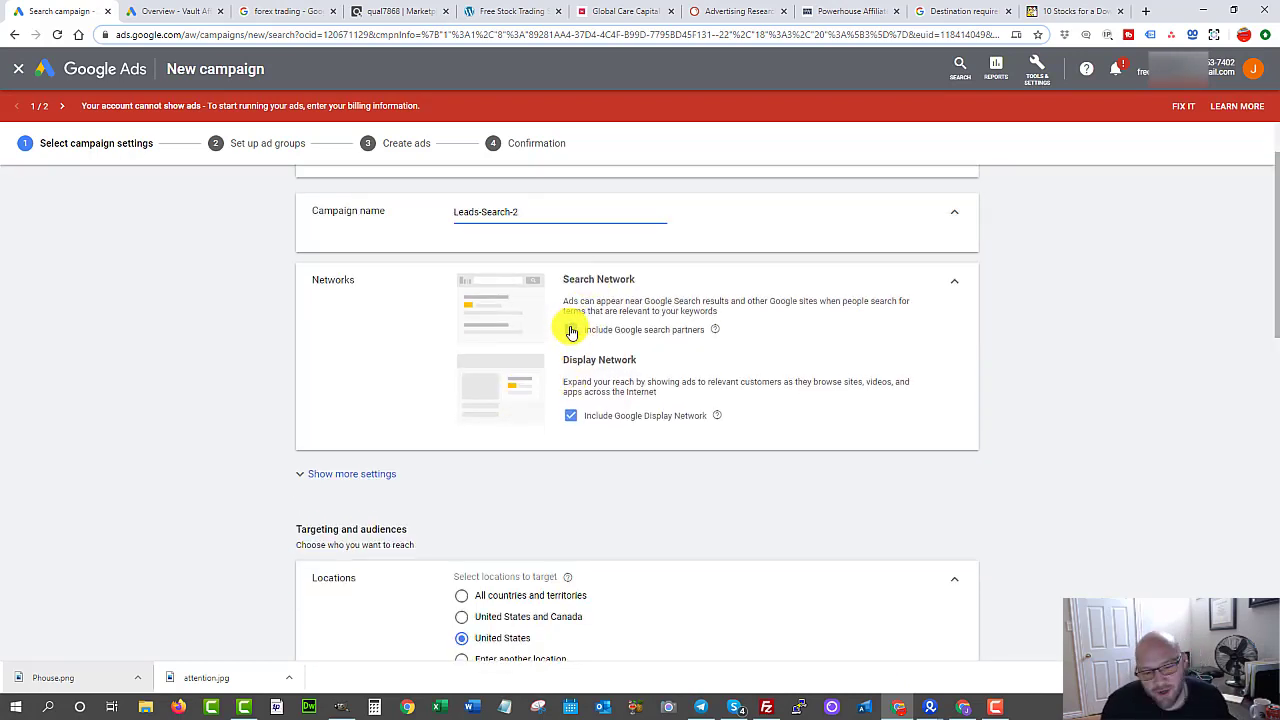
click(571, 331)
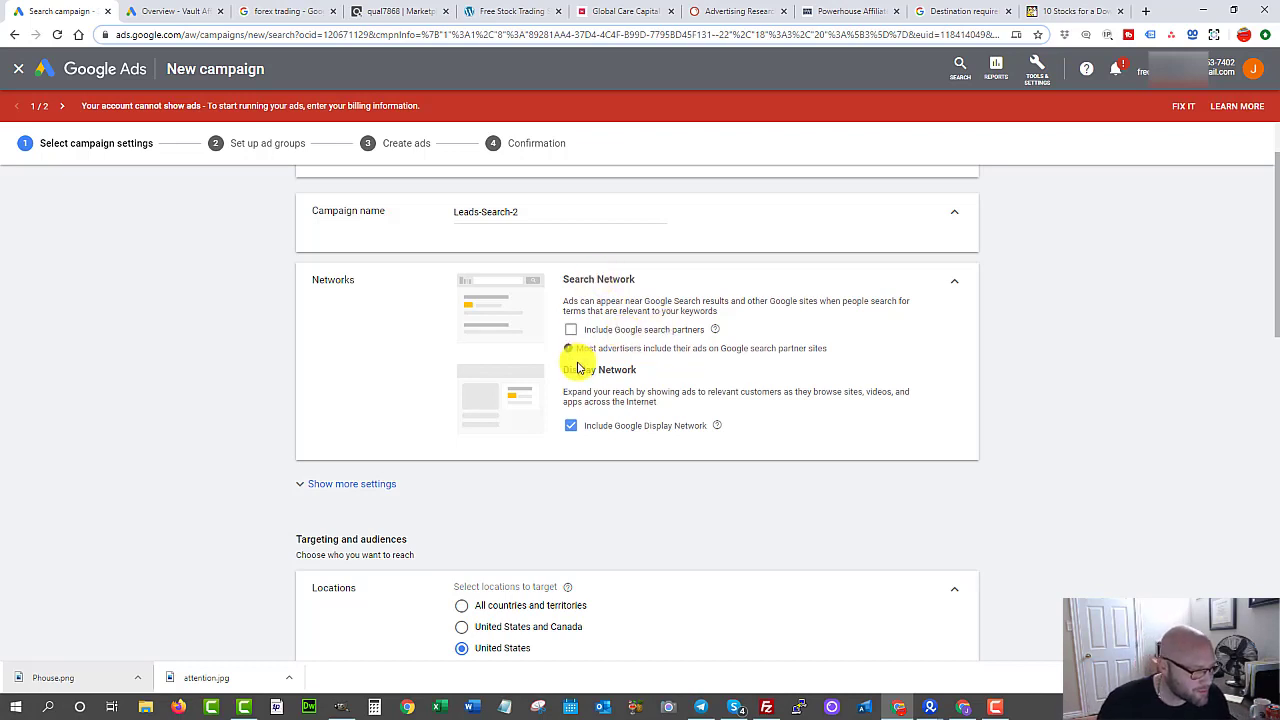
click(570, 426)
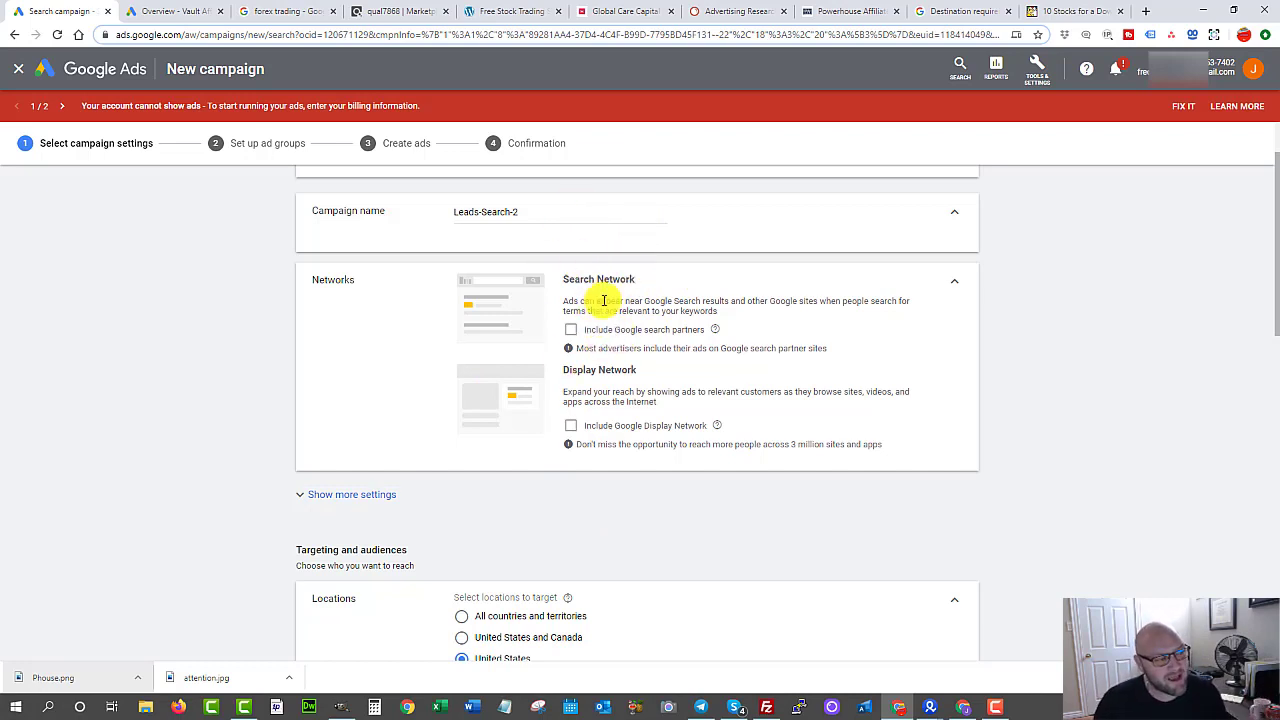
- Keep the United States as the location and target people in or regularly in the targeted locations under the location options
scroll(526, 491, down, 3)
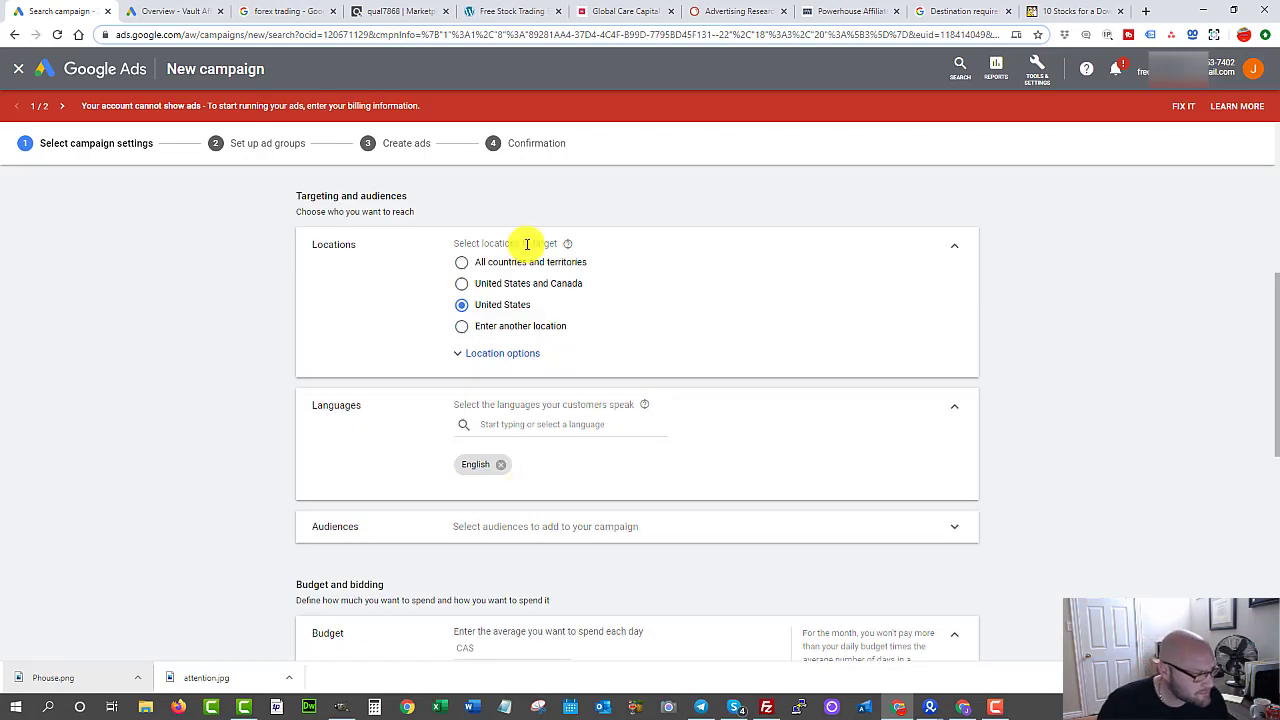
click(499, 353)
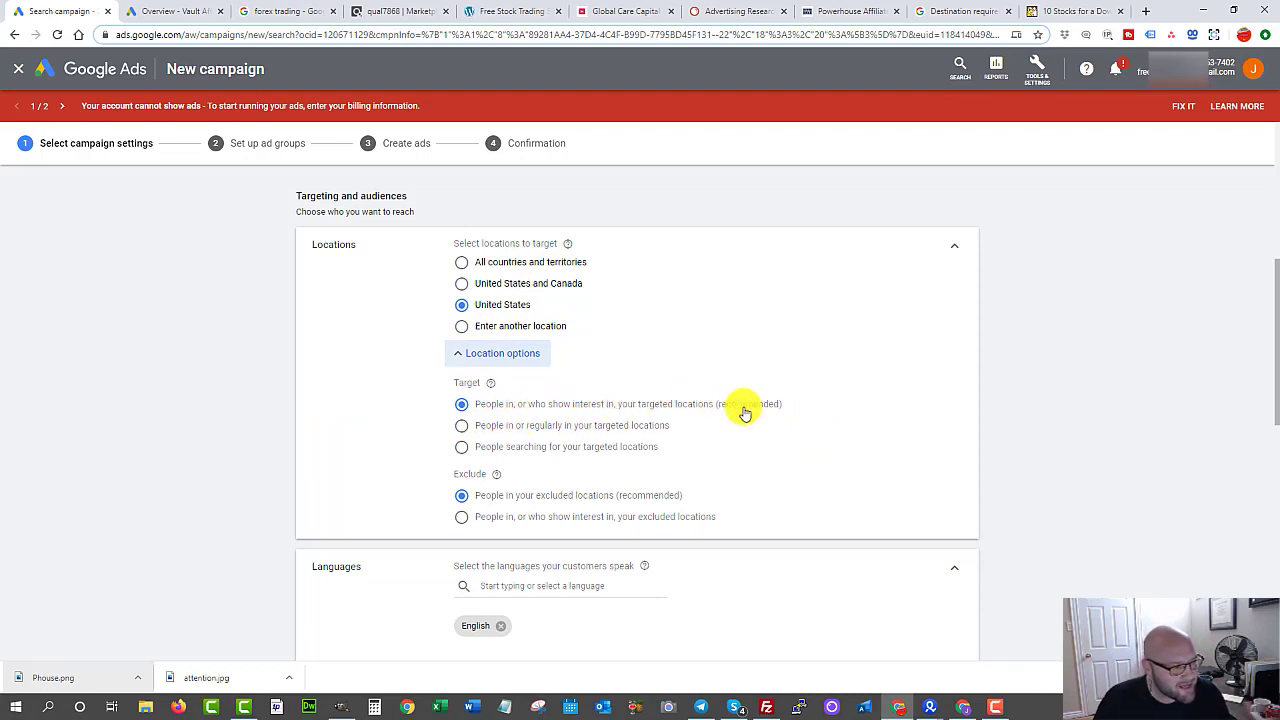
click(462, 426)
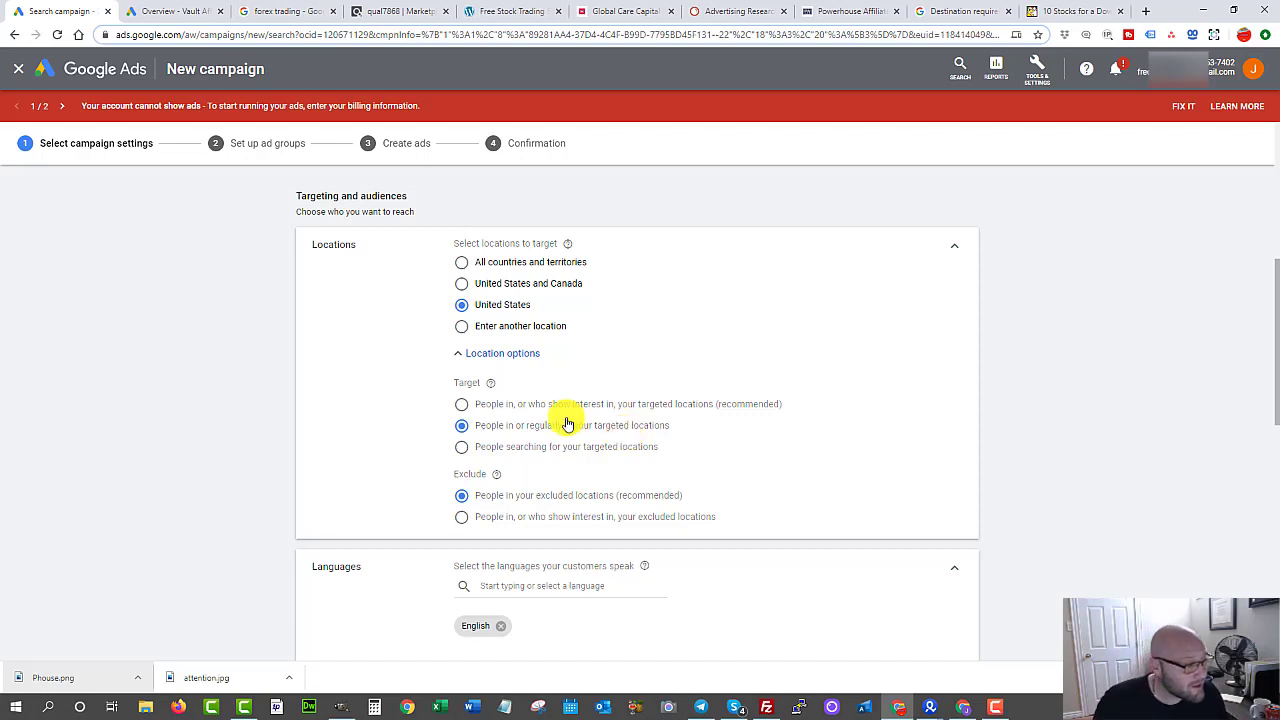
click(461, 404)
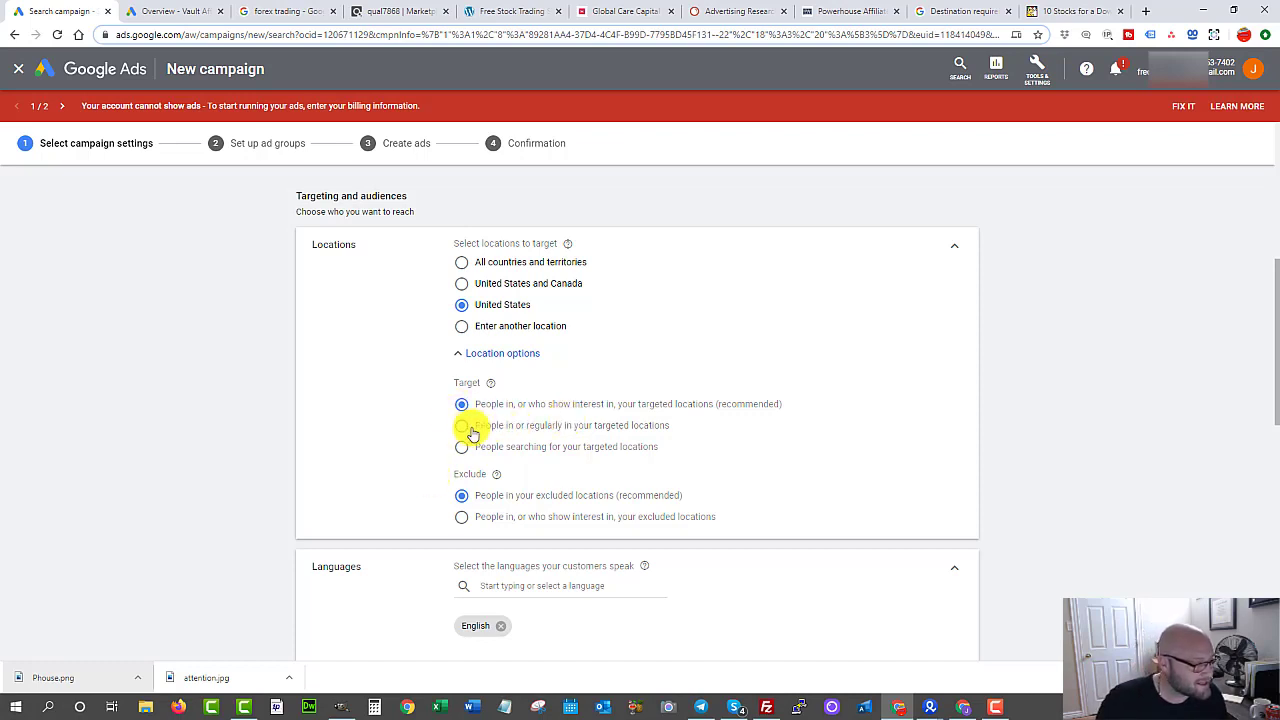
click(461, 426)
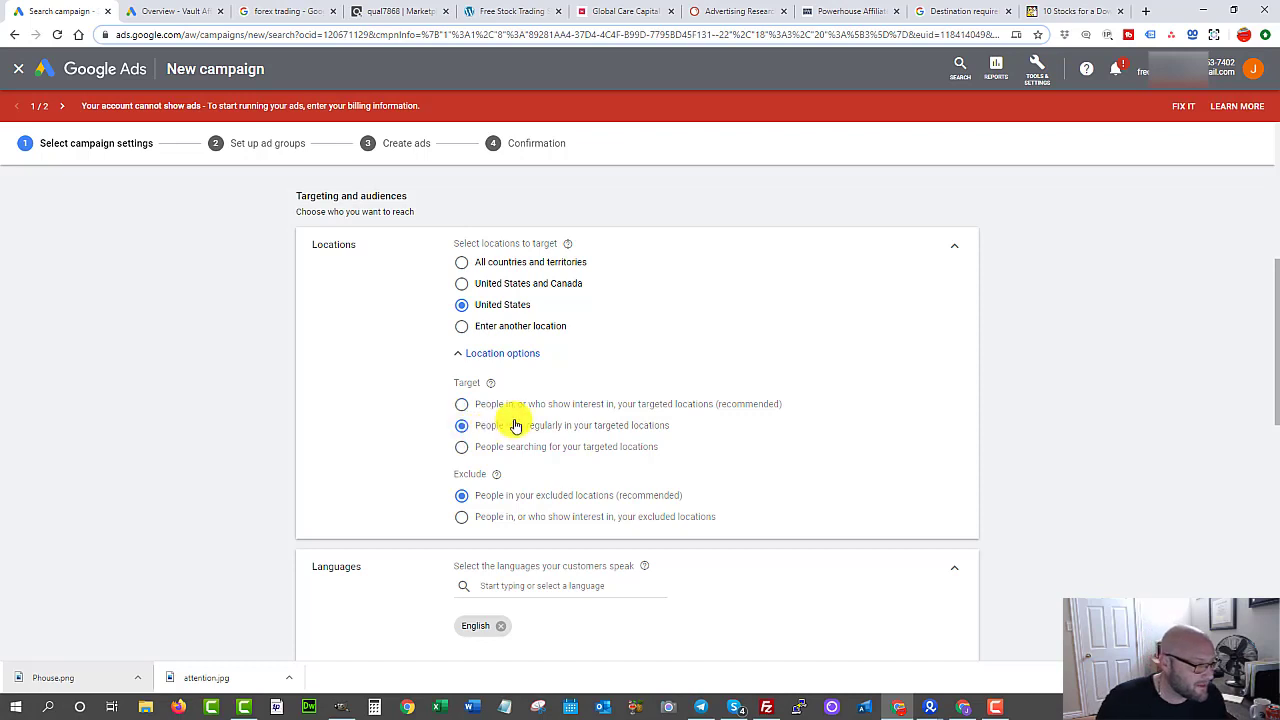
- Set the campaign's average daily budget to CA$100
scroll(651, 446, down, 2)
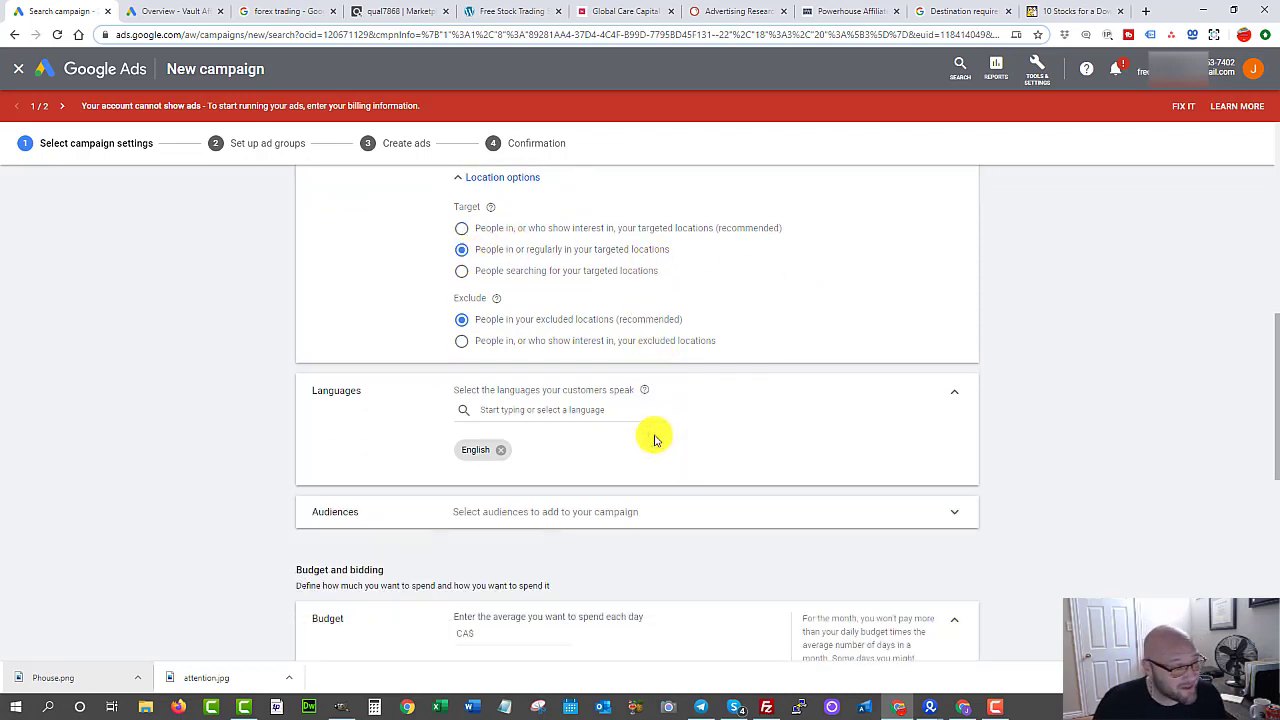
scroll(500, 423, down, 2)
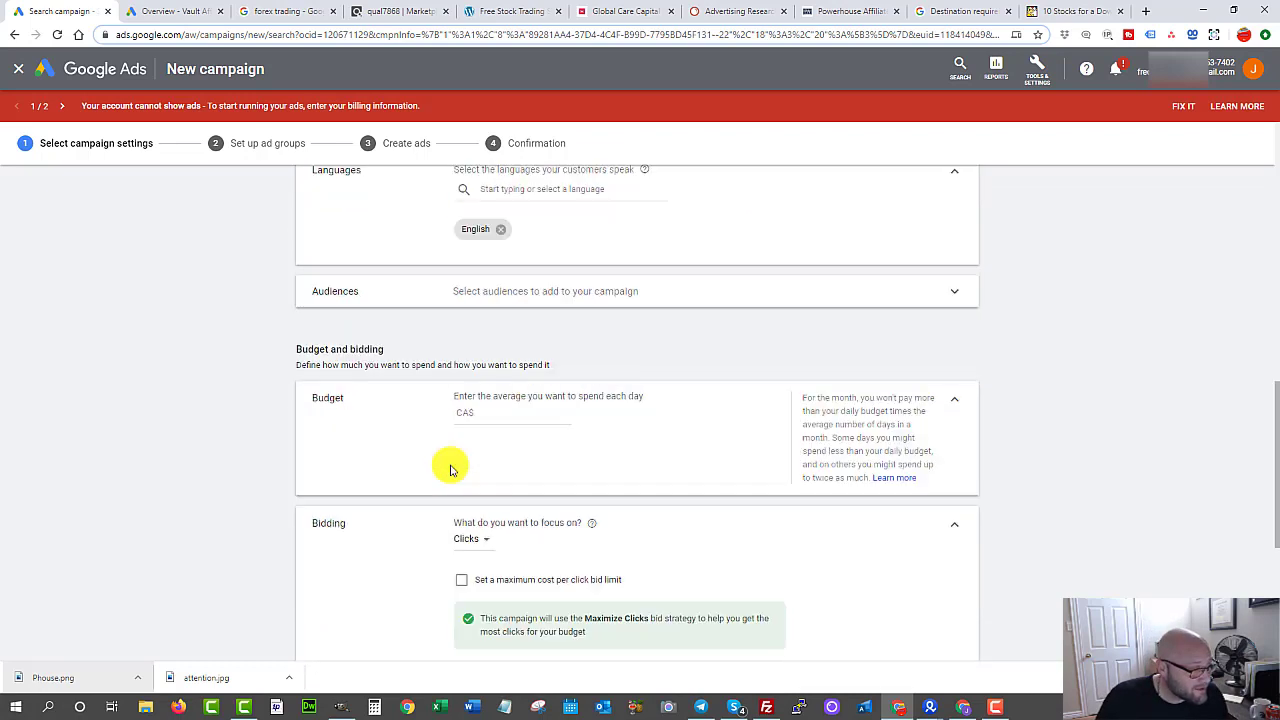
scroll(485, 399, down, 1)
scroll(485, 399, down, 1)
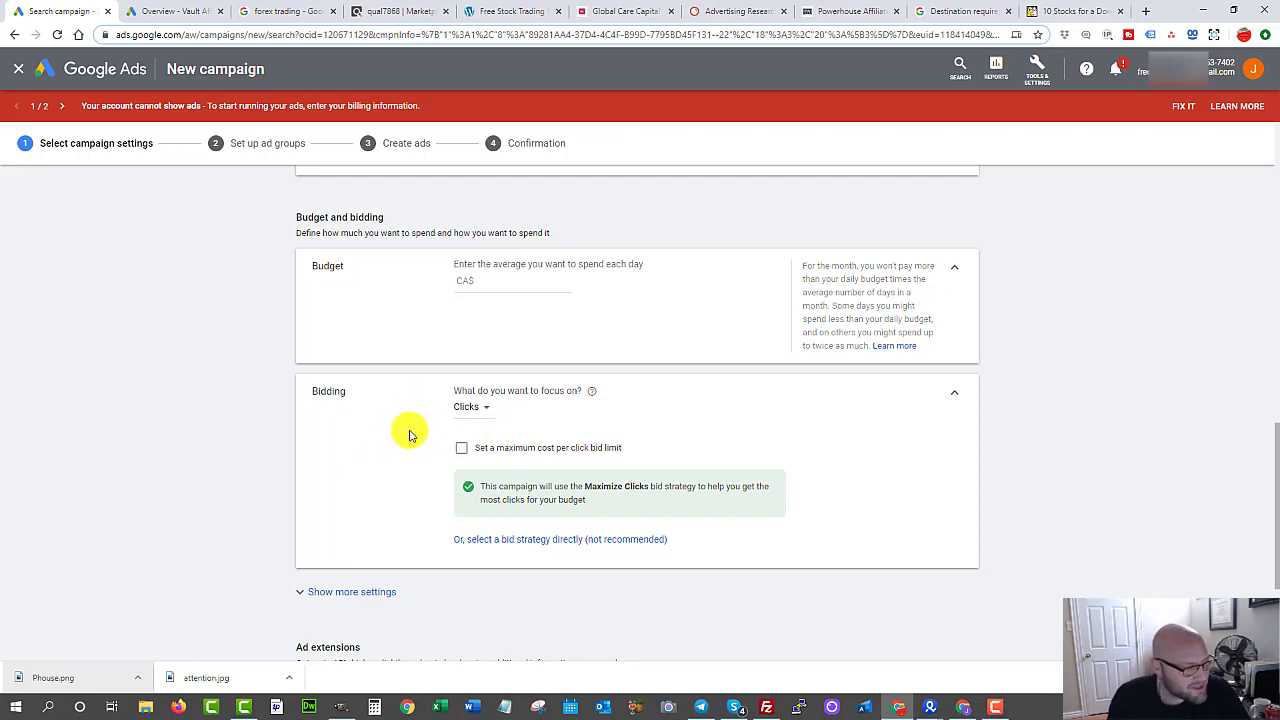
click(501, 280)
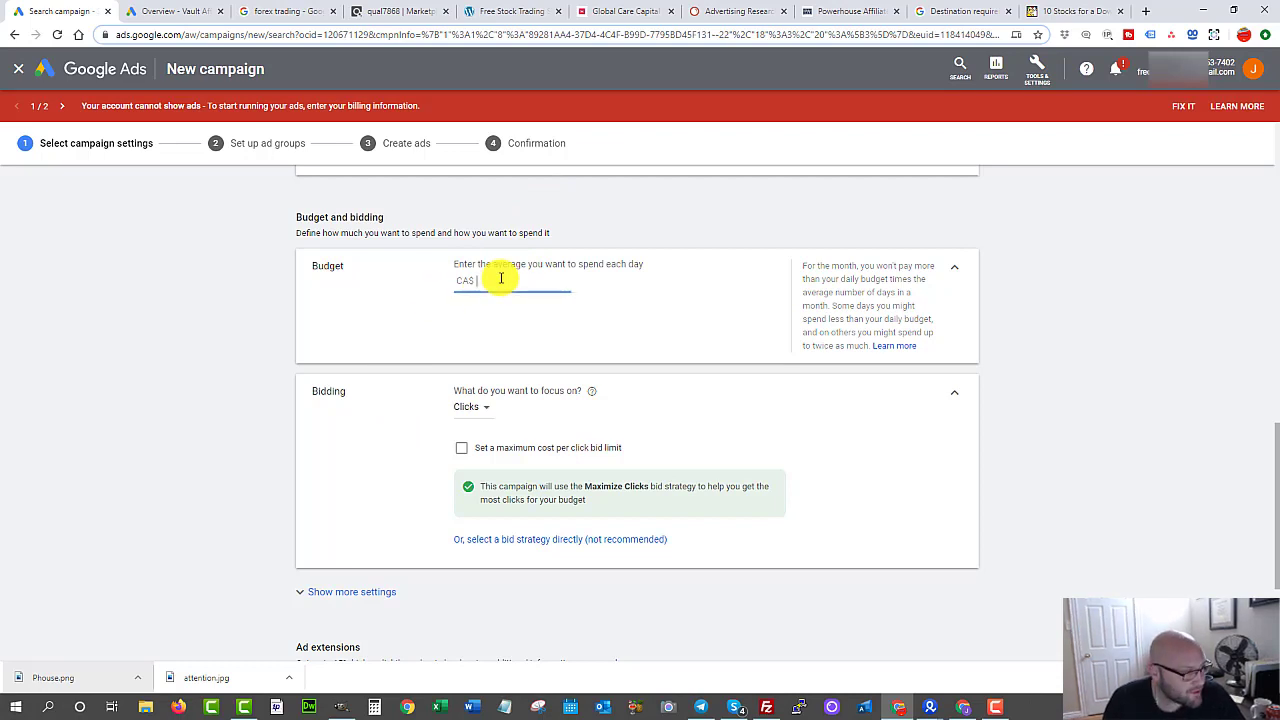
text(100)
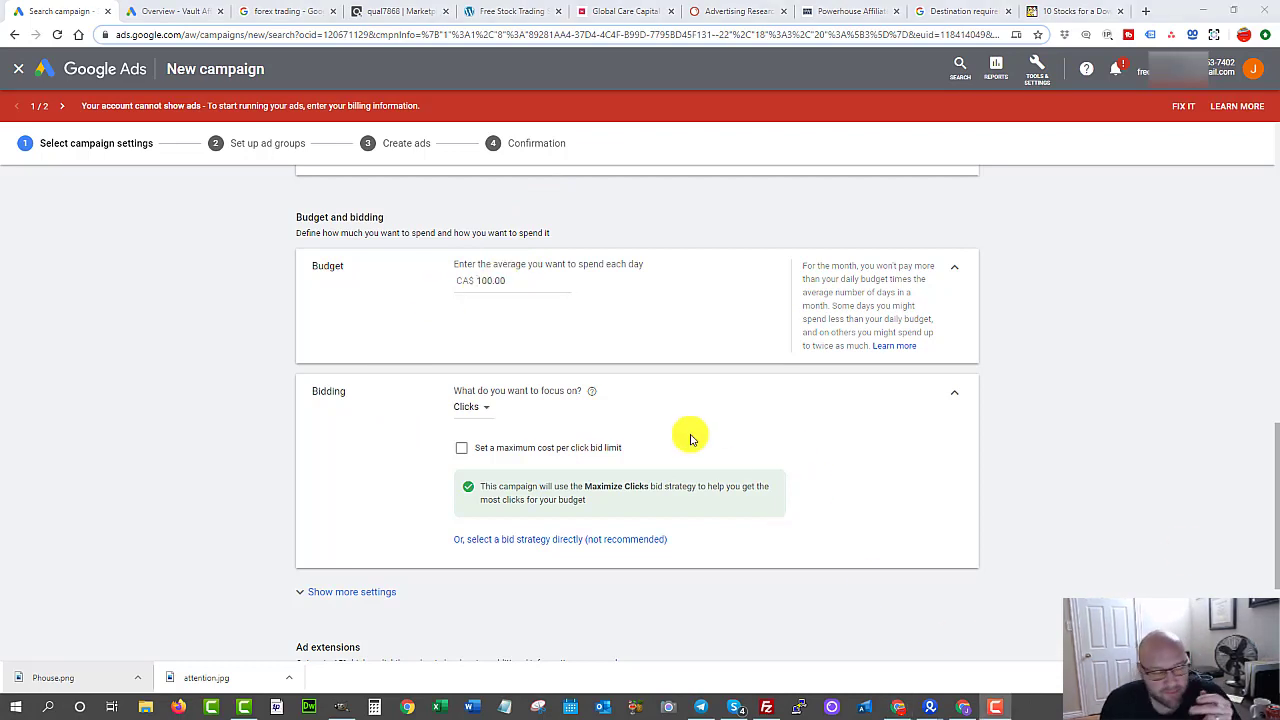
click(388, 414)
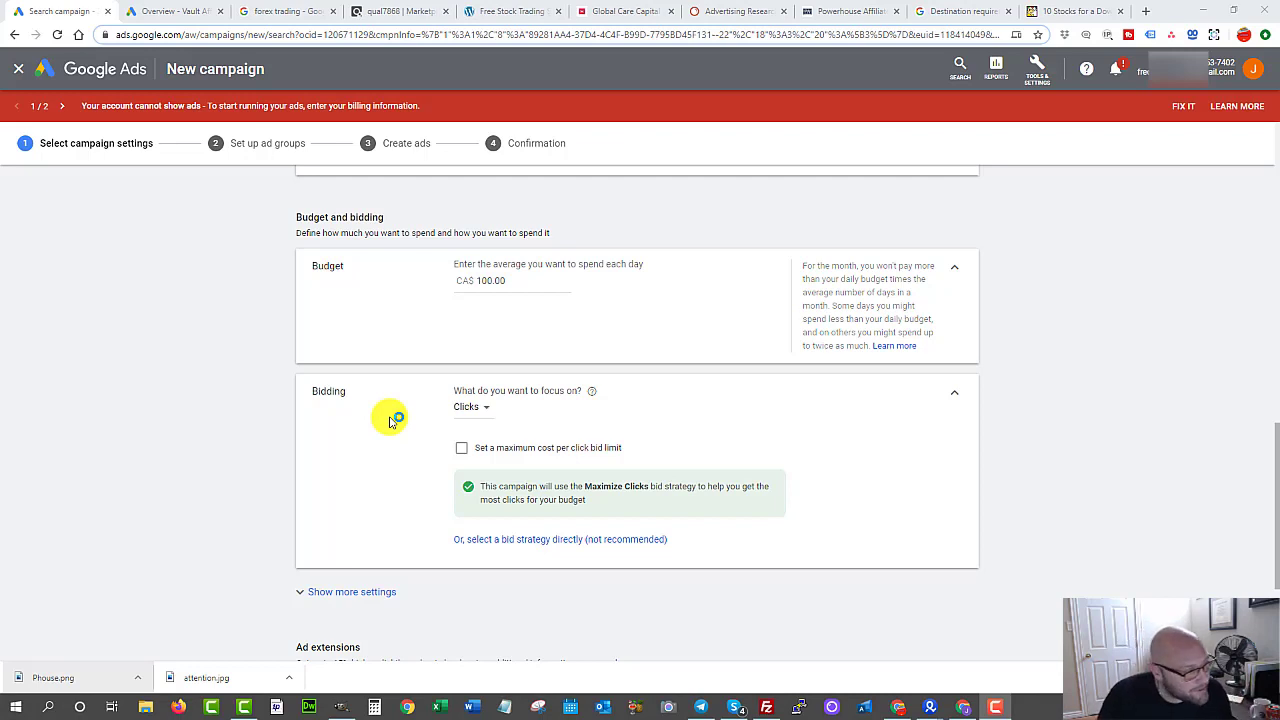
click(491, 282)
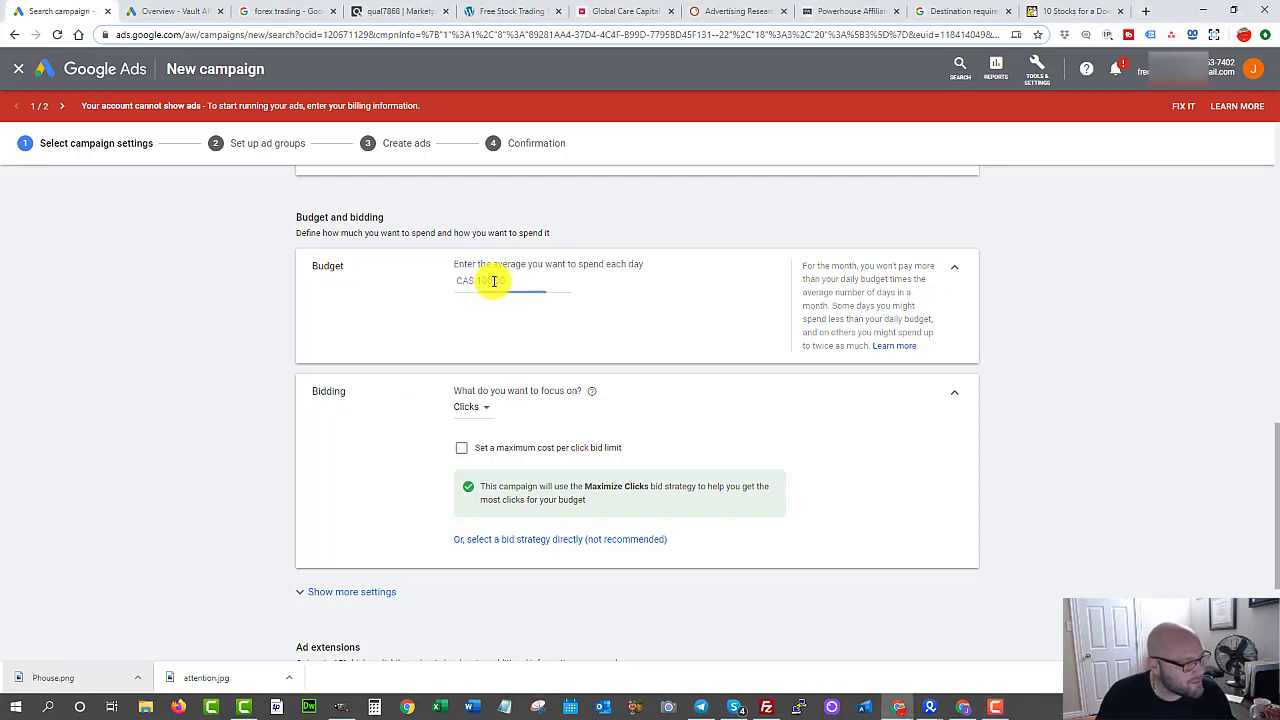
- Choose to select a bid strategy directly and set it to Manual CPC
click(469, 406)
click(417, 449)
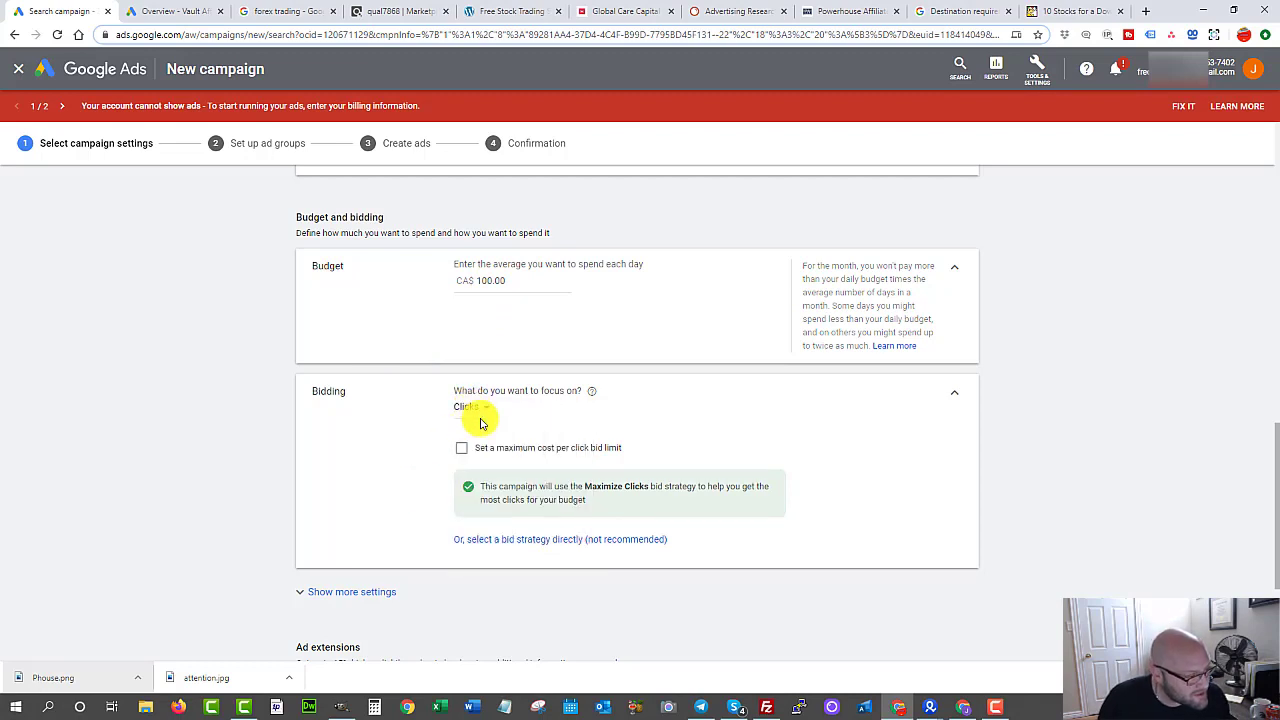
click(488, 540)
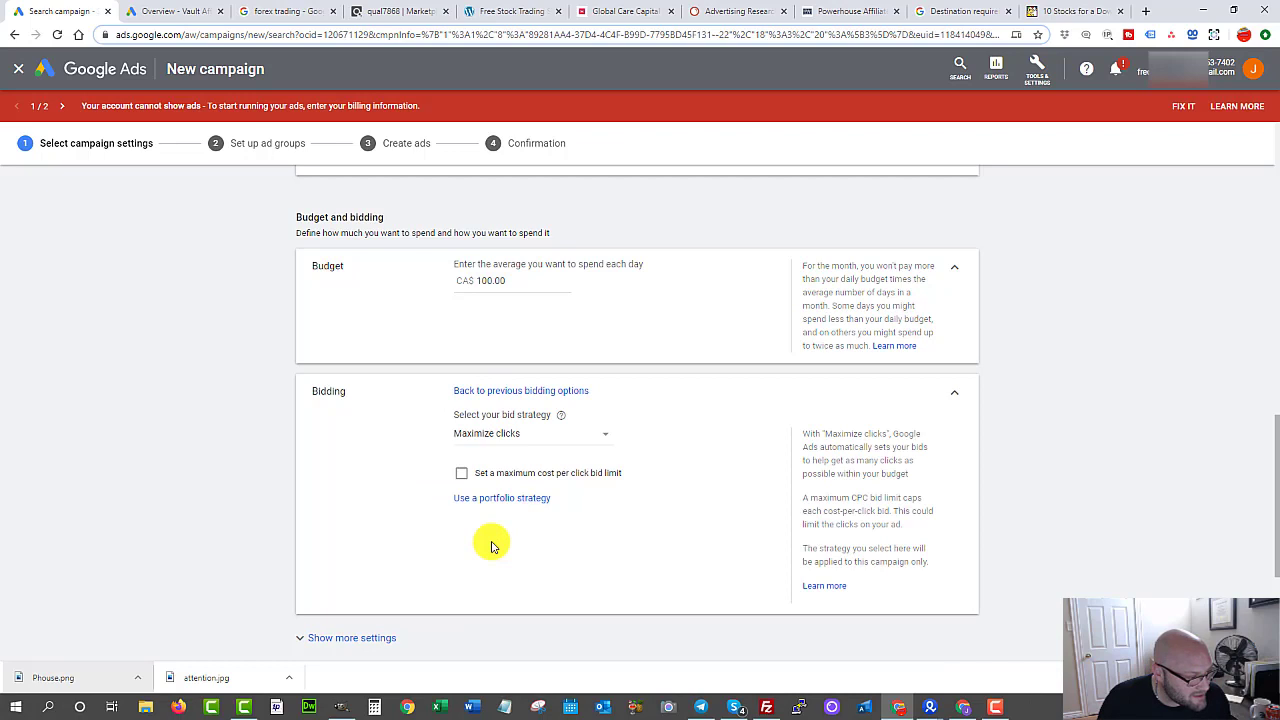
click(468, 434)
mouse_move(486, 482)
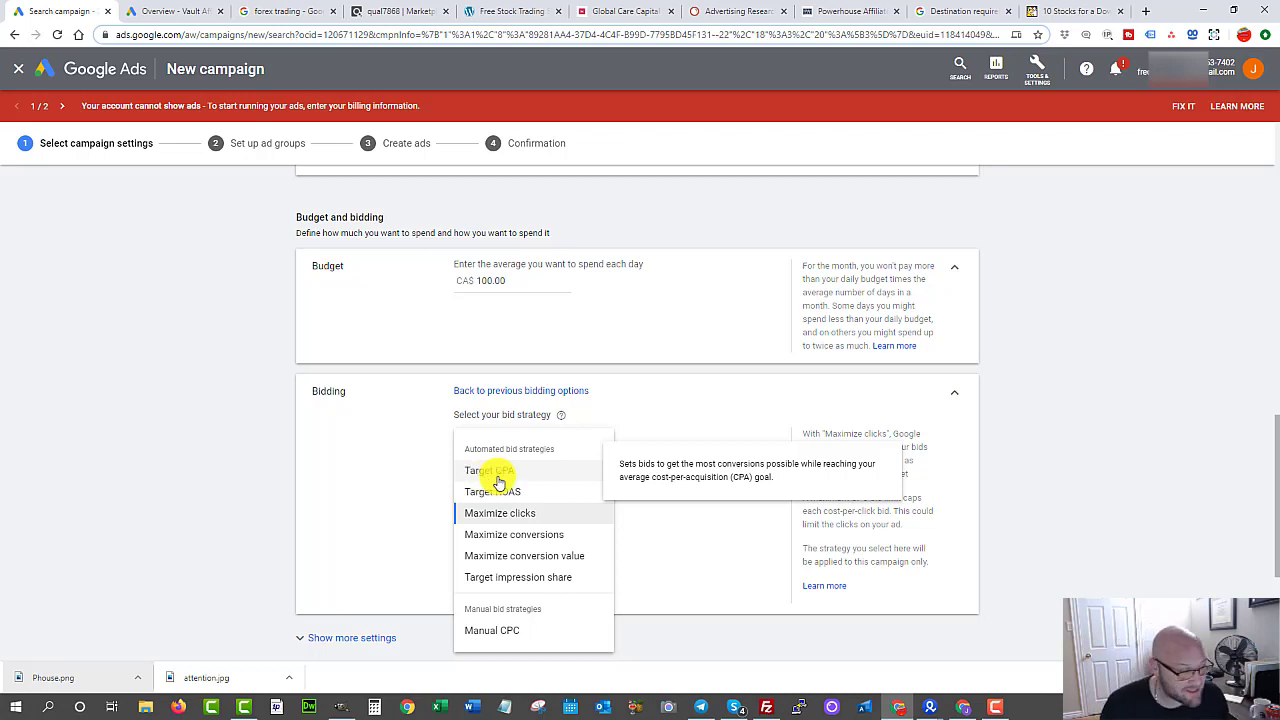
click(485, 631)
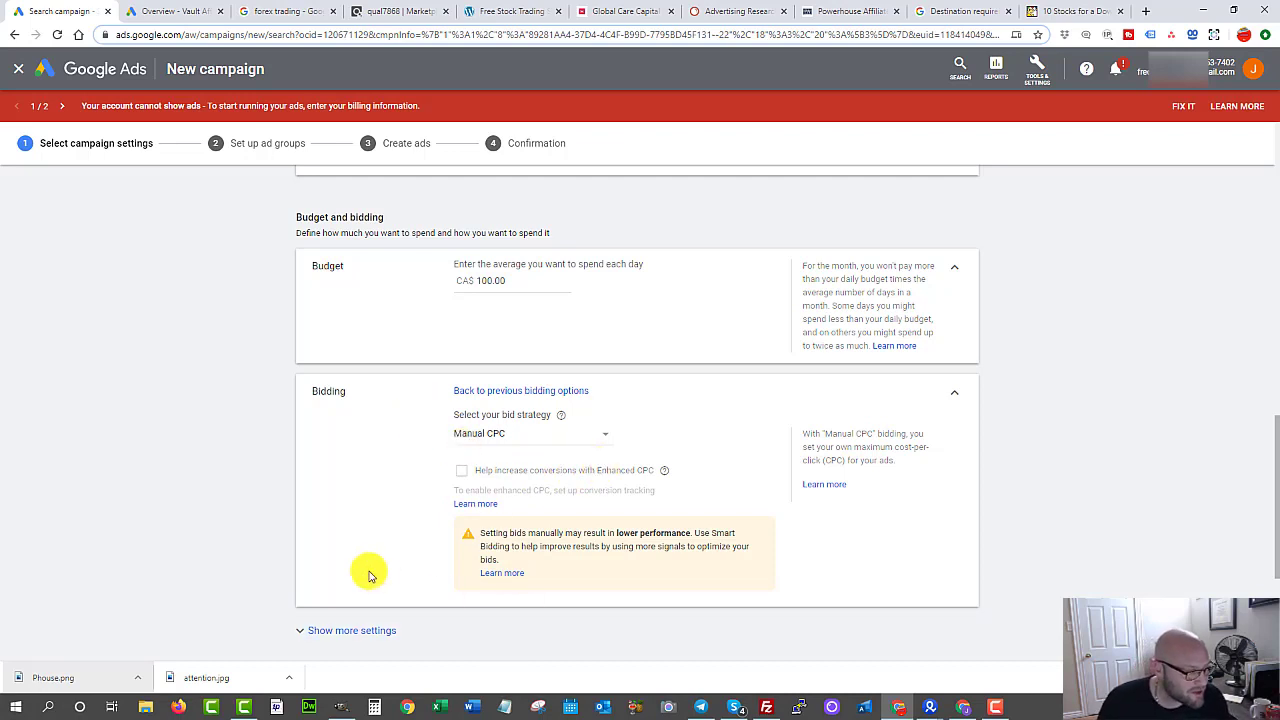
- Switch to SEMrush, show the ad copies for fool.ca and highlight the "Top Rated Stock" wording in one ad
scroll(368, 575, down, 3)
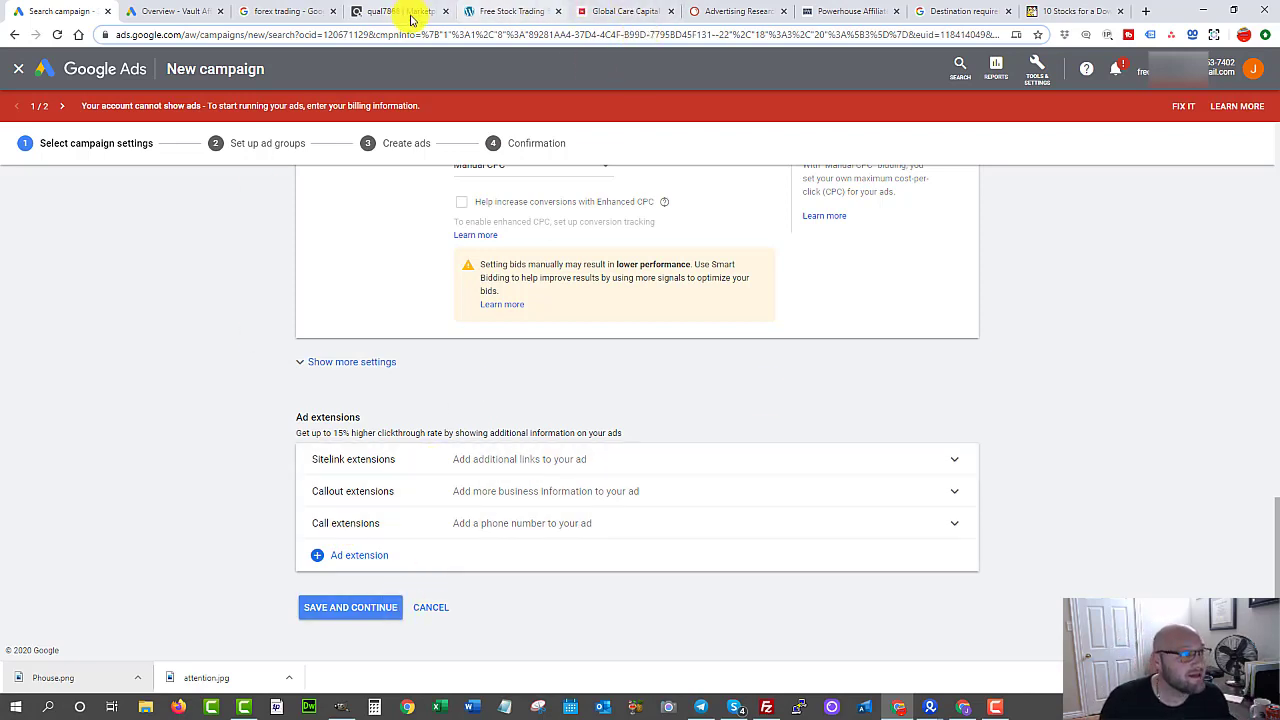
click(748, 11)
scroll(640, 185, up, 3)
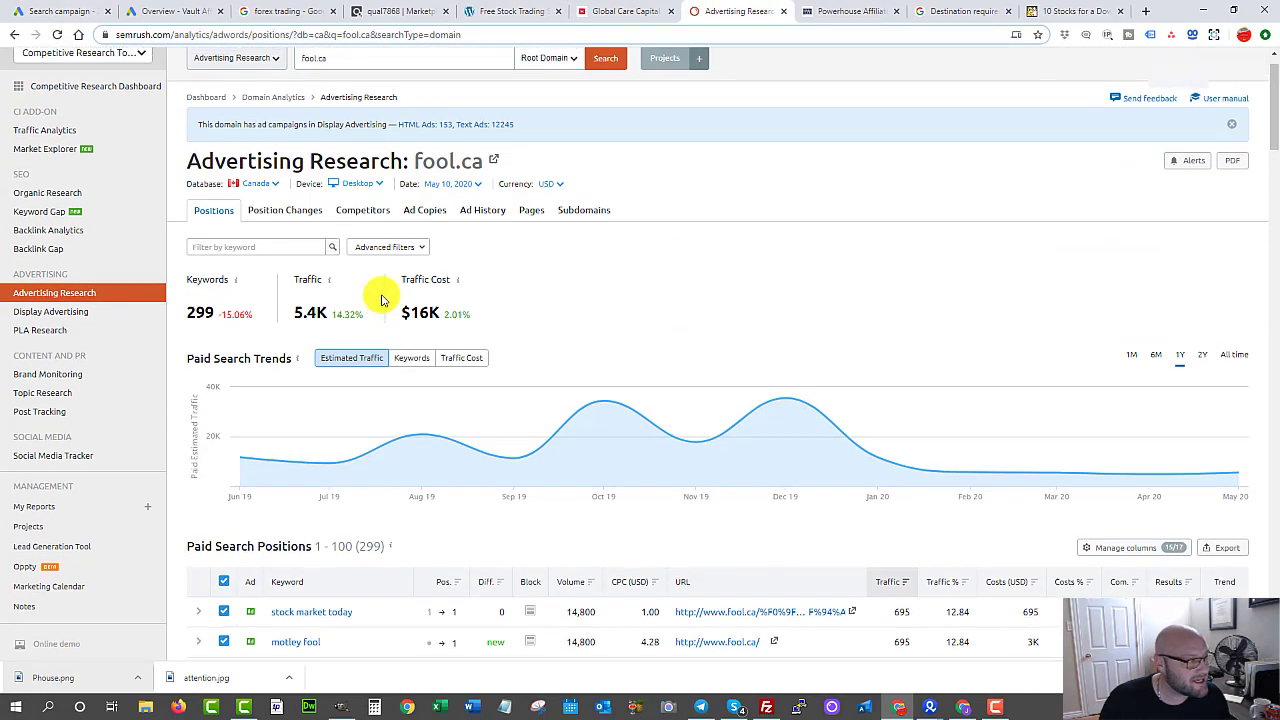
click(428, 250)
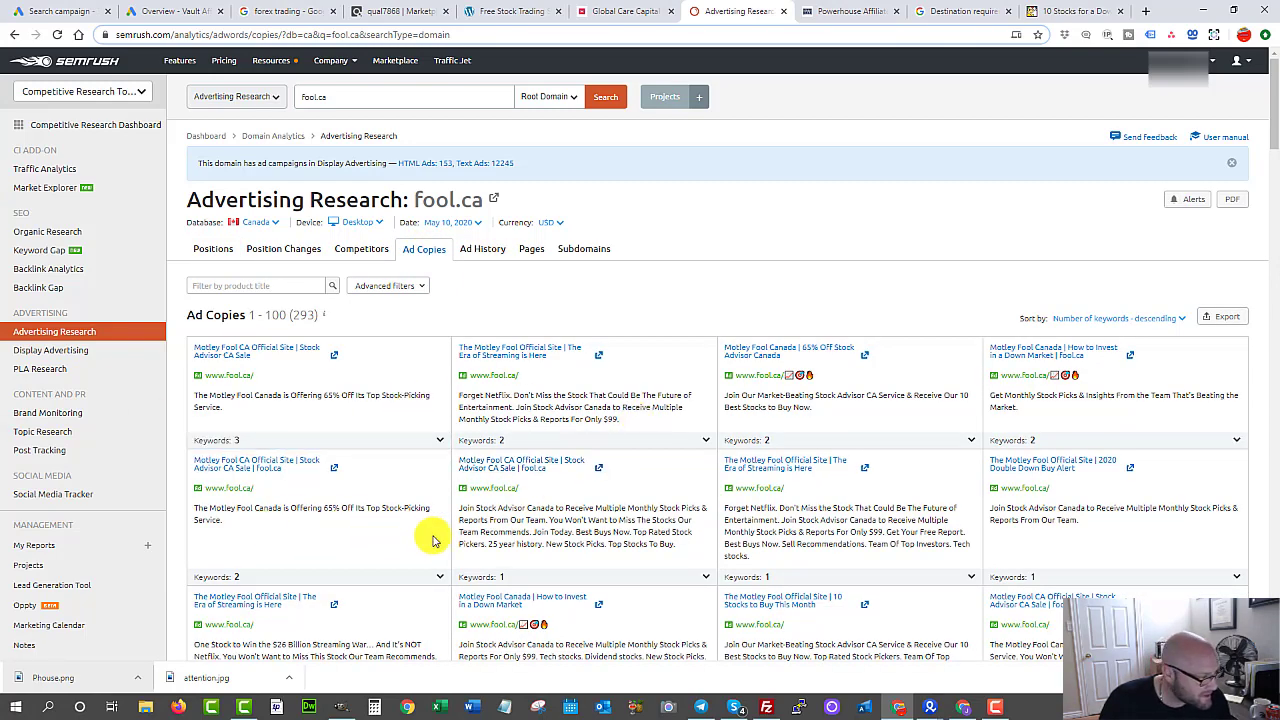
scroll(430, 535, down, 1)
drag(676, 502, 633, 488)
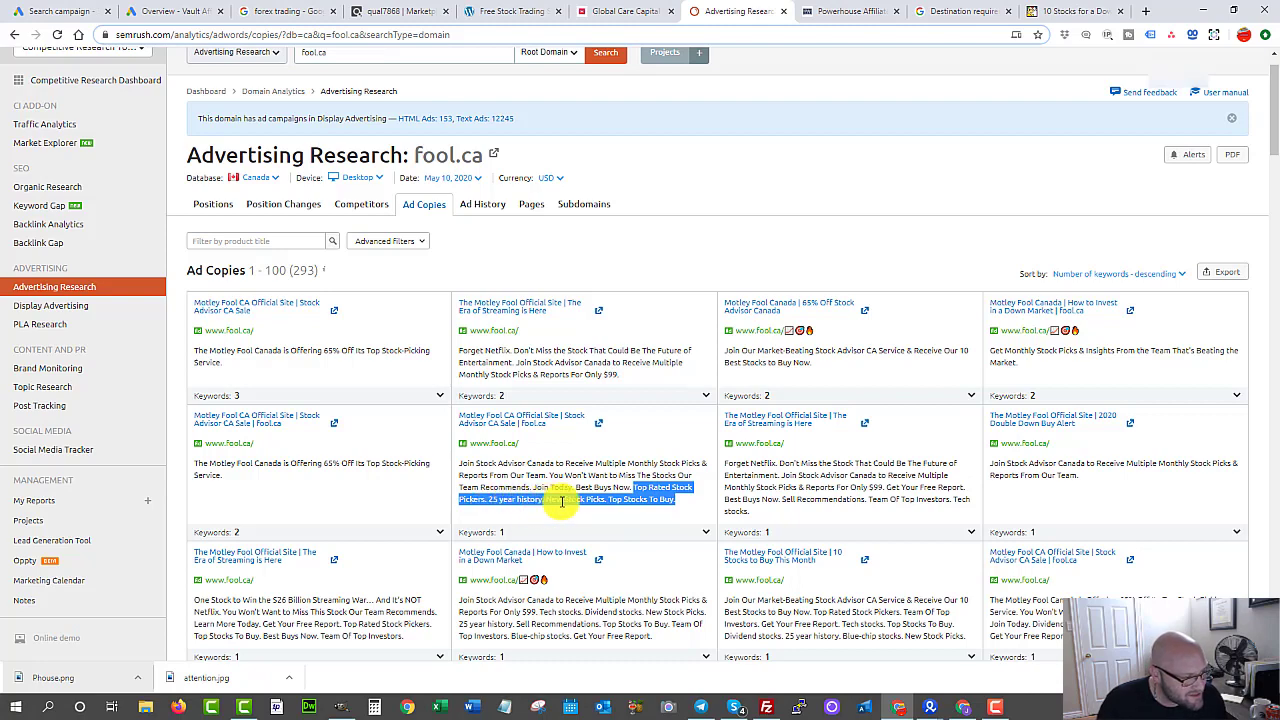
click(638, 495)
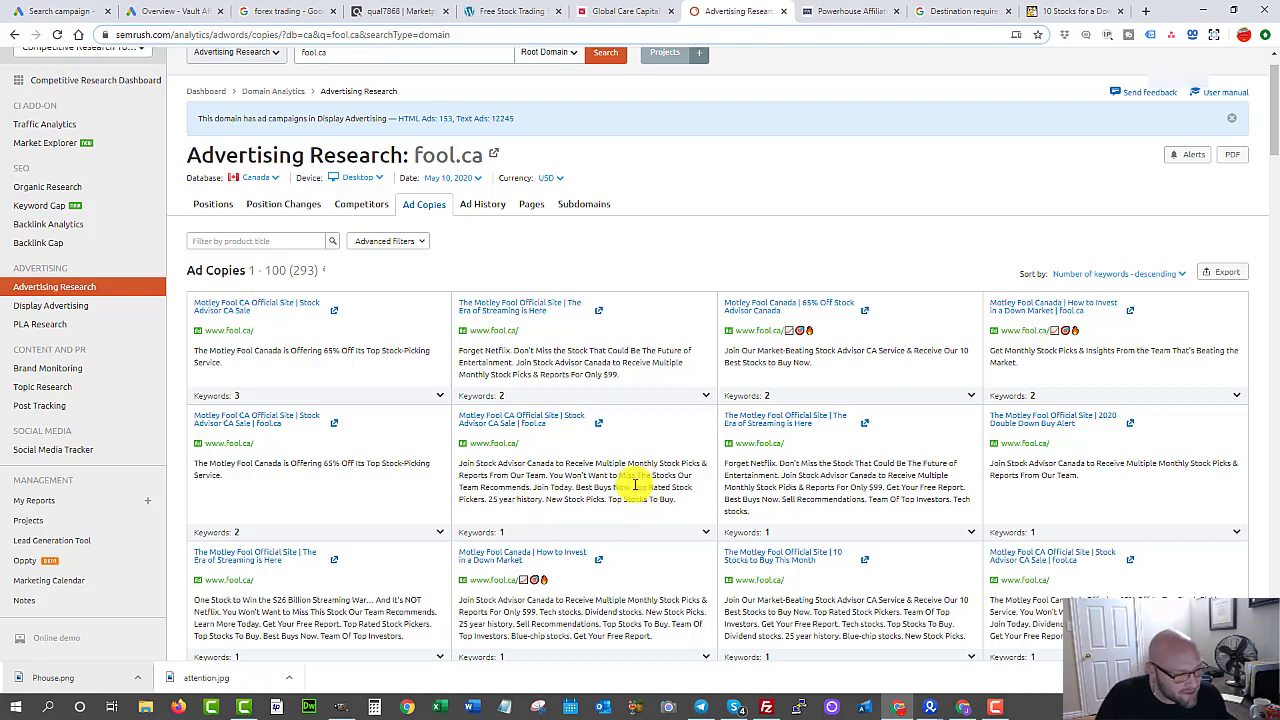
drag(634, 488, 693, 487)
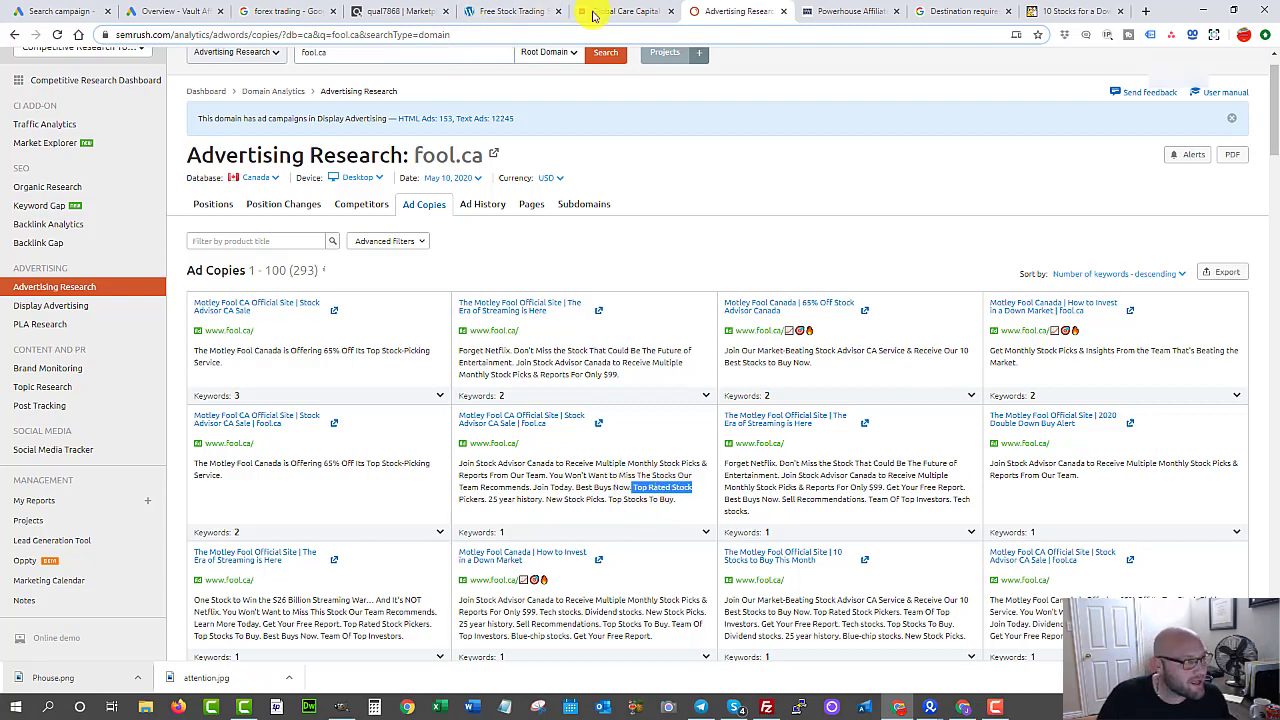
- Switch back to Google Ads, expand the callout extensions and look back over the campaign's bidding, budget and targeting settings
click(58, 11)
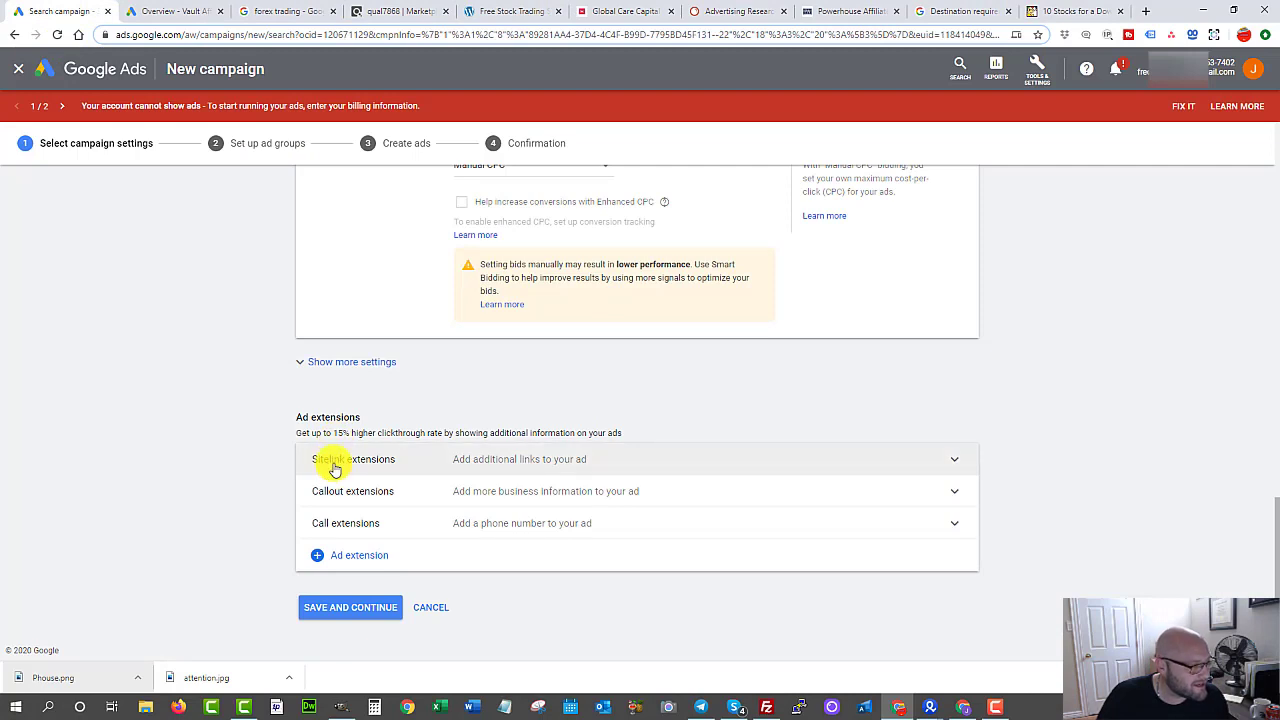
click(335, 494)
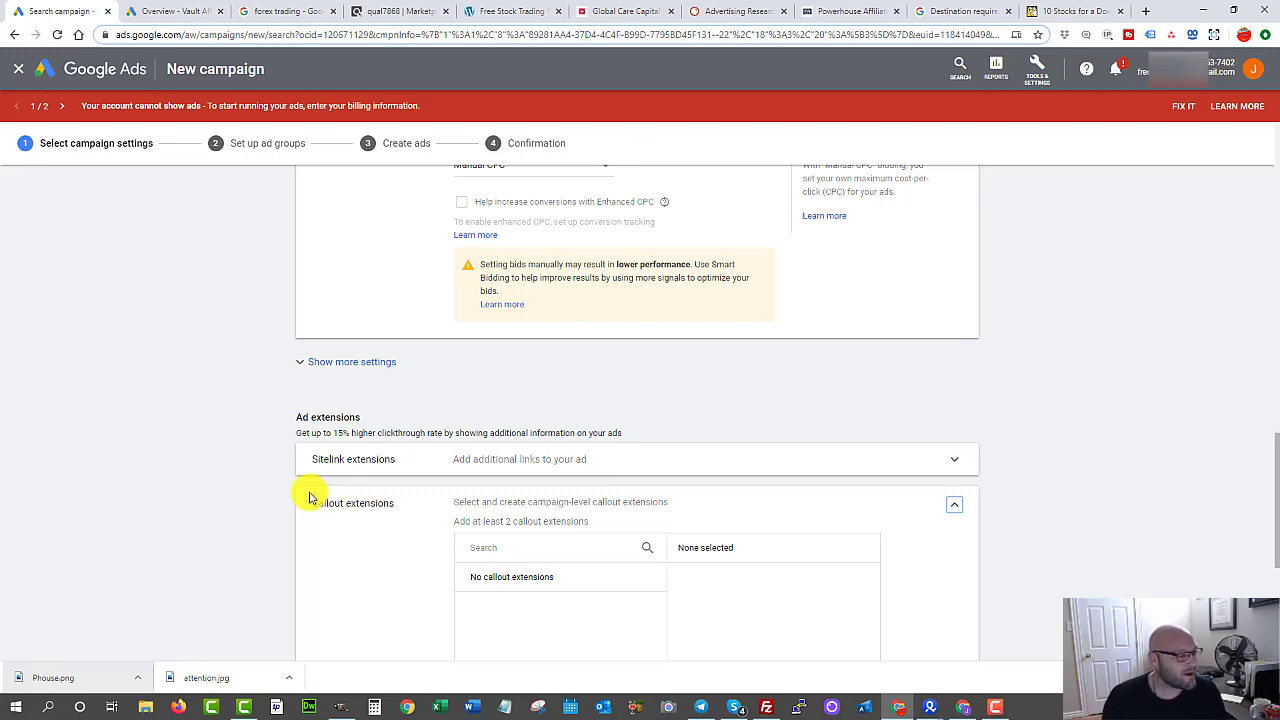
scroll(416, 508, down, 1)
scroll(371, 497, up, 4)
scroll(371, 457, down, 2)
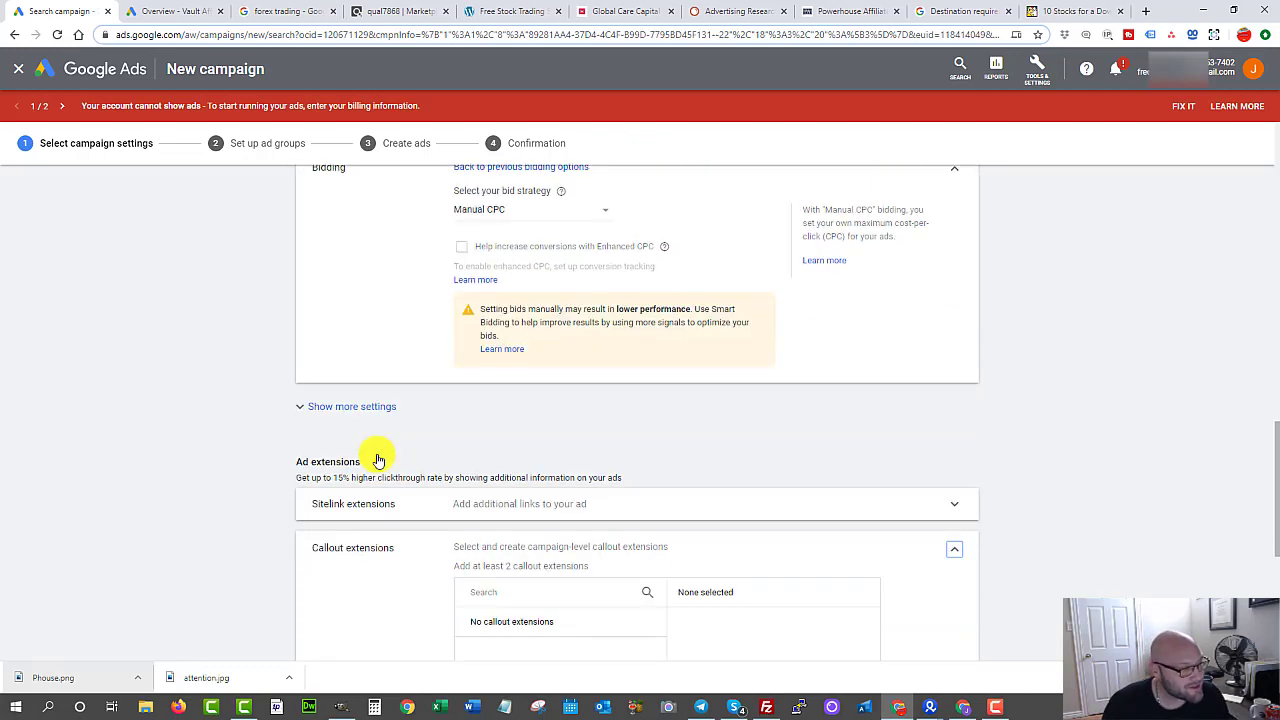
scroll(371, 457, up, 3)
scroll(378, 458, up, 5)
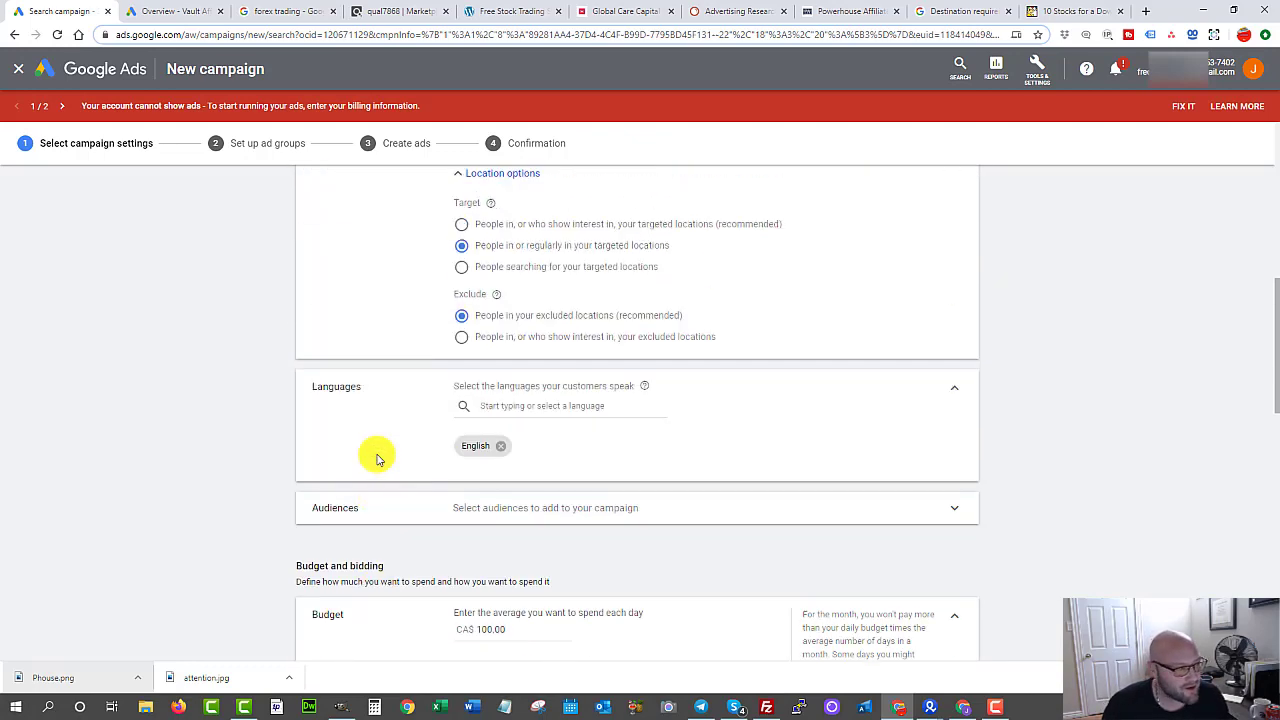
scroll(381, 457, down, 2)
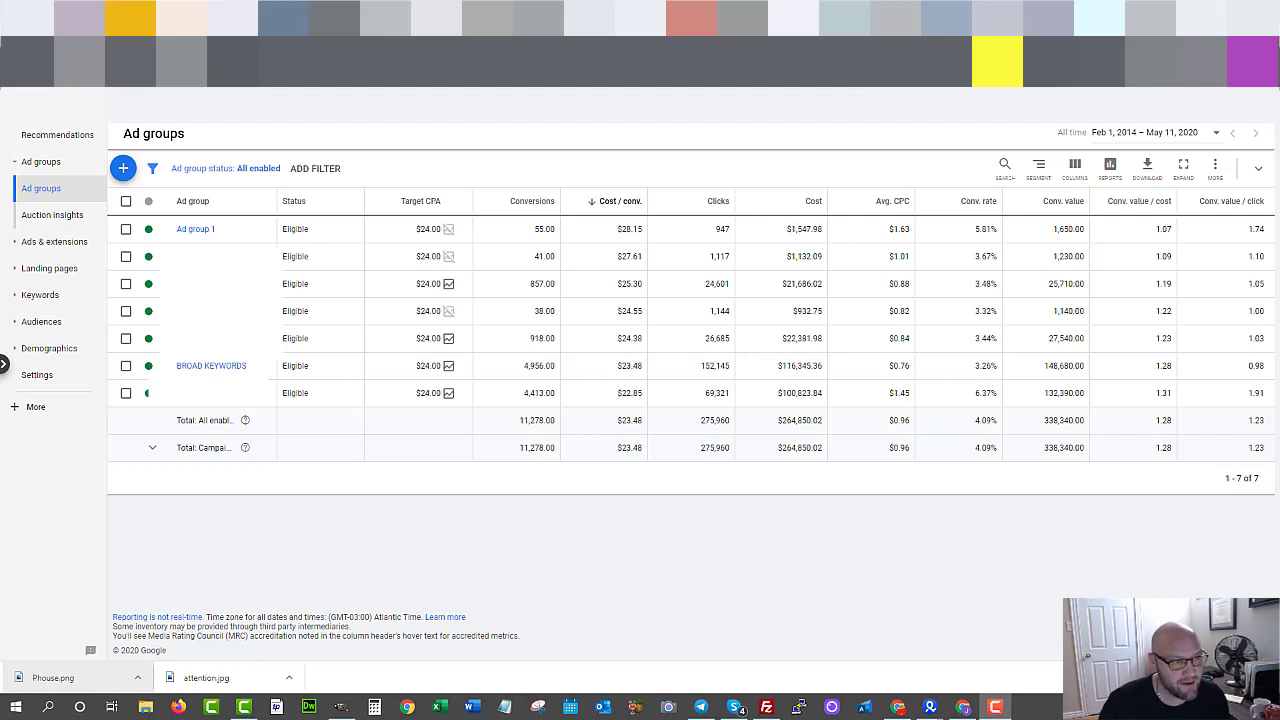
- In the existing campaign, look at the conversion tools, close them and show the search terms under Keywords
click(997, 60)
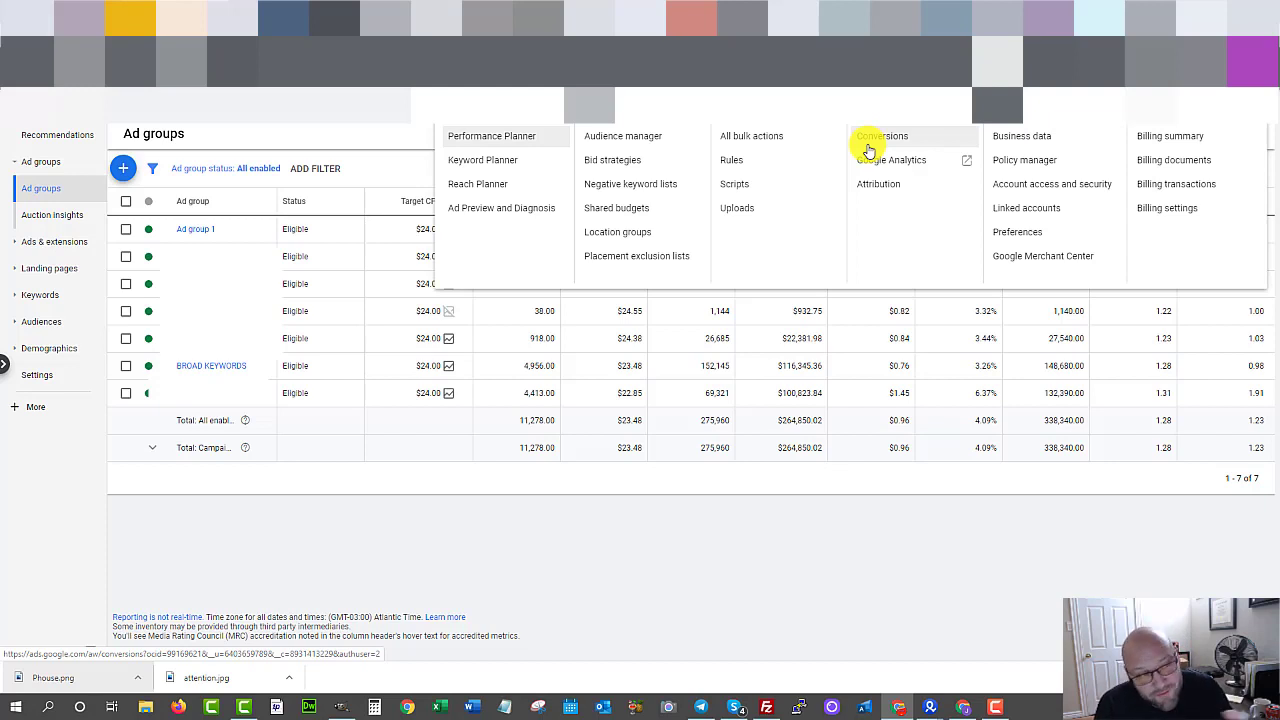
click(576, 547)
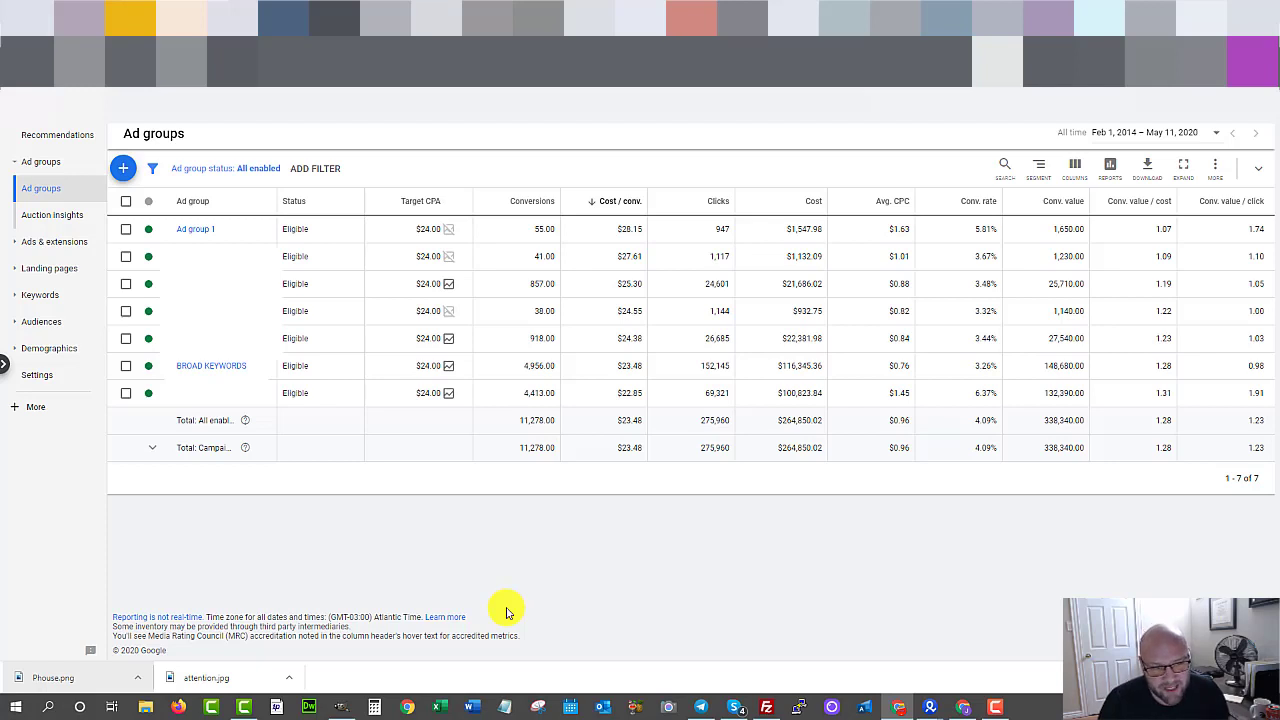
click(14, 294)
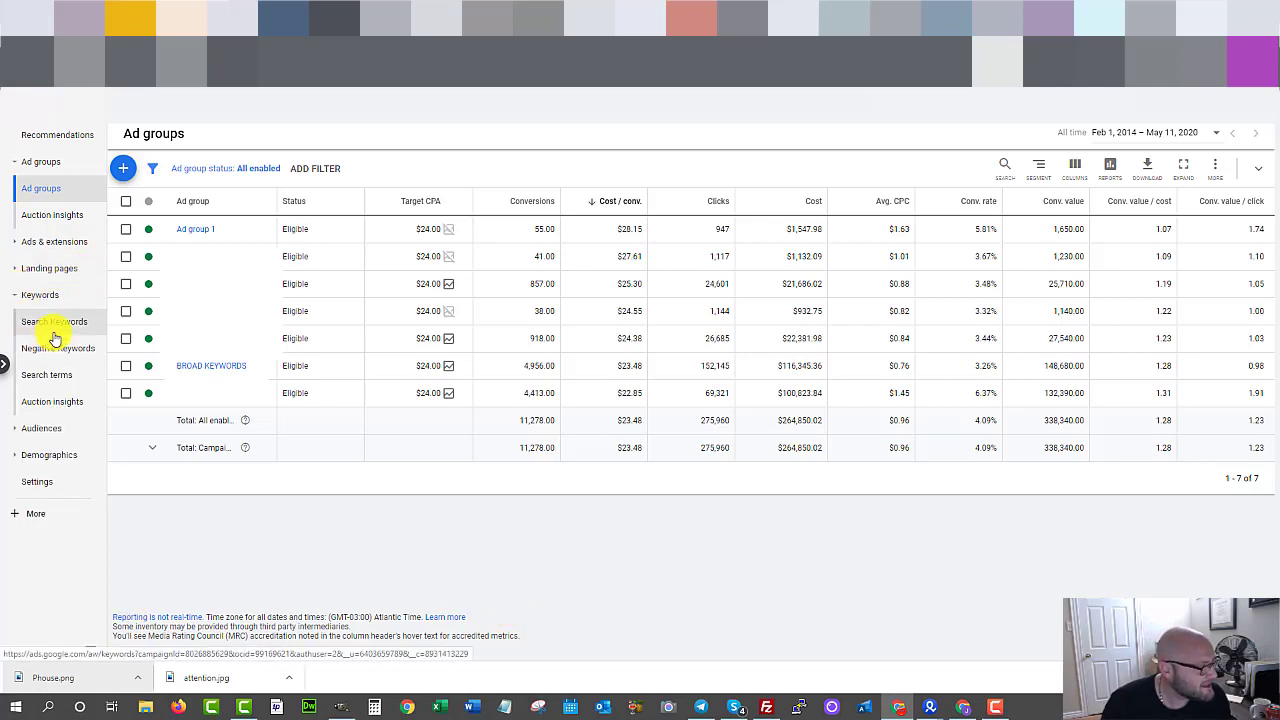
click(36, 378)
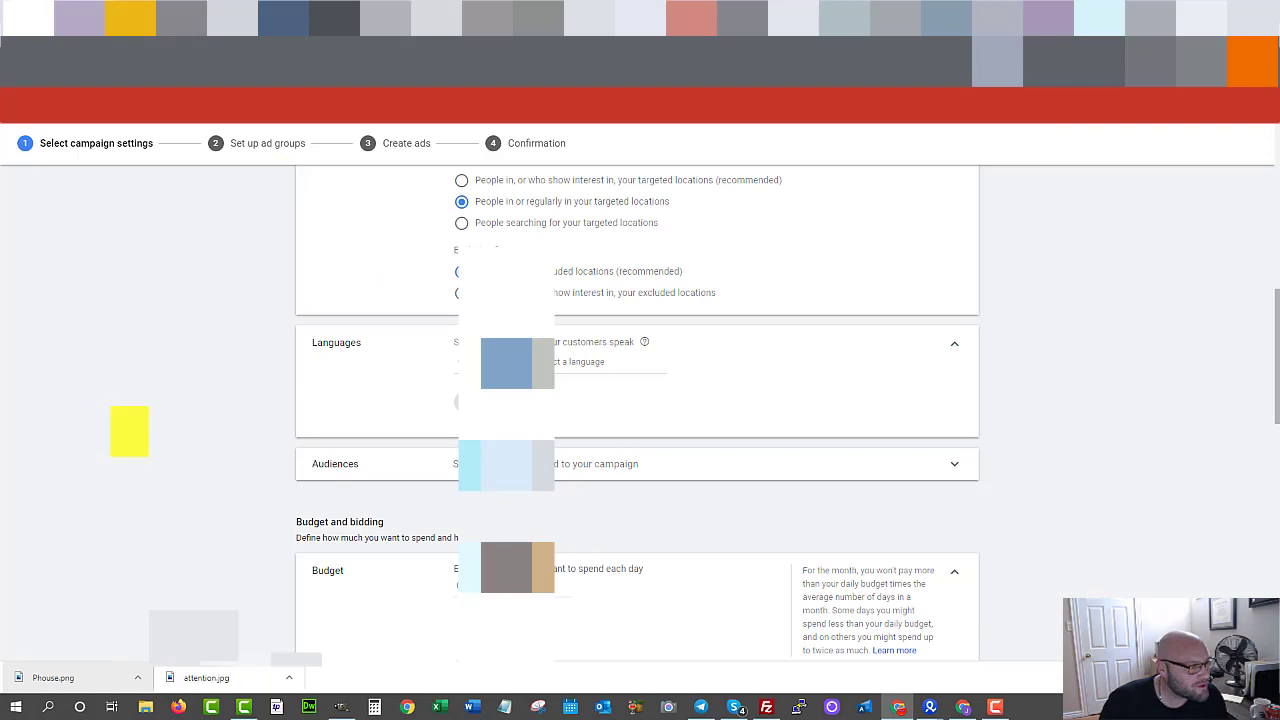
- Switch to the Powerhouse Affiliate page, find the package choices and highlight the Free Starter Package heading
scroll(137, 429, up, 10)
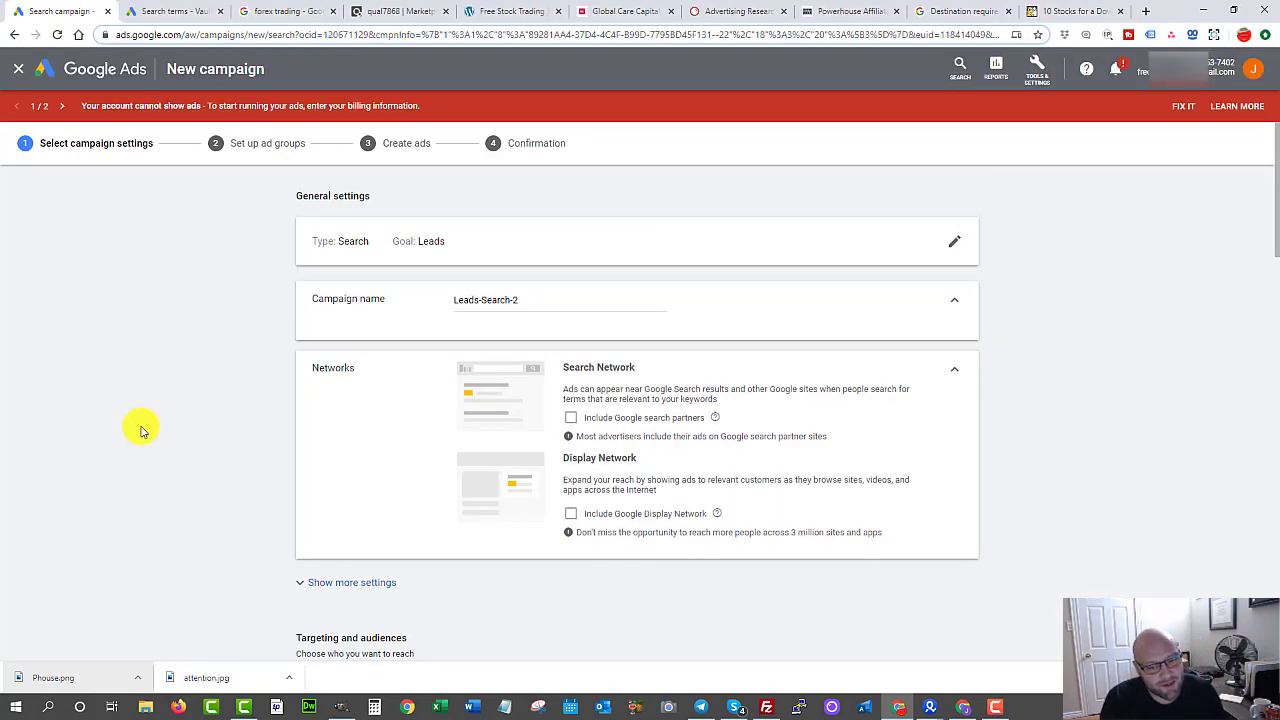
click(806, 11)
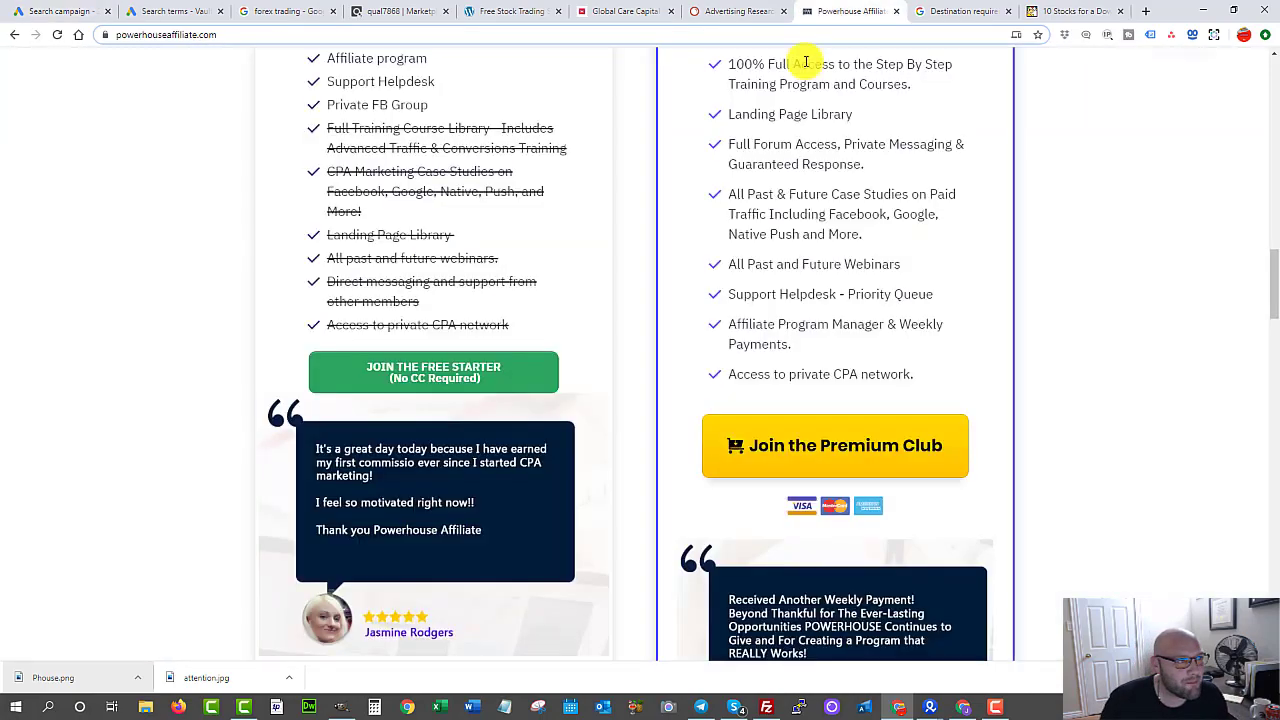
scroll(697, 345, up, 6)
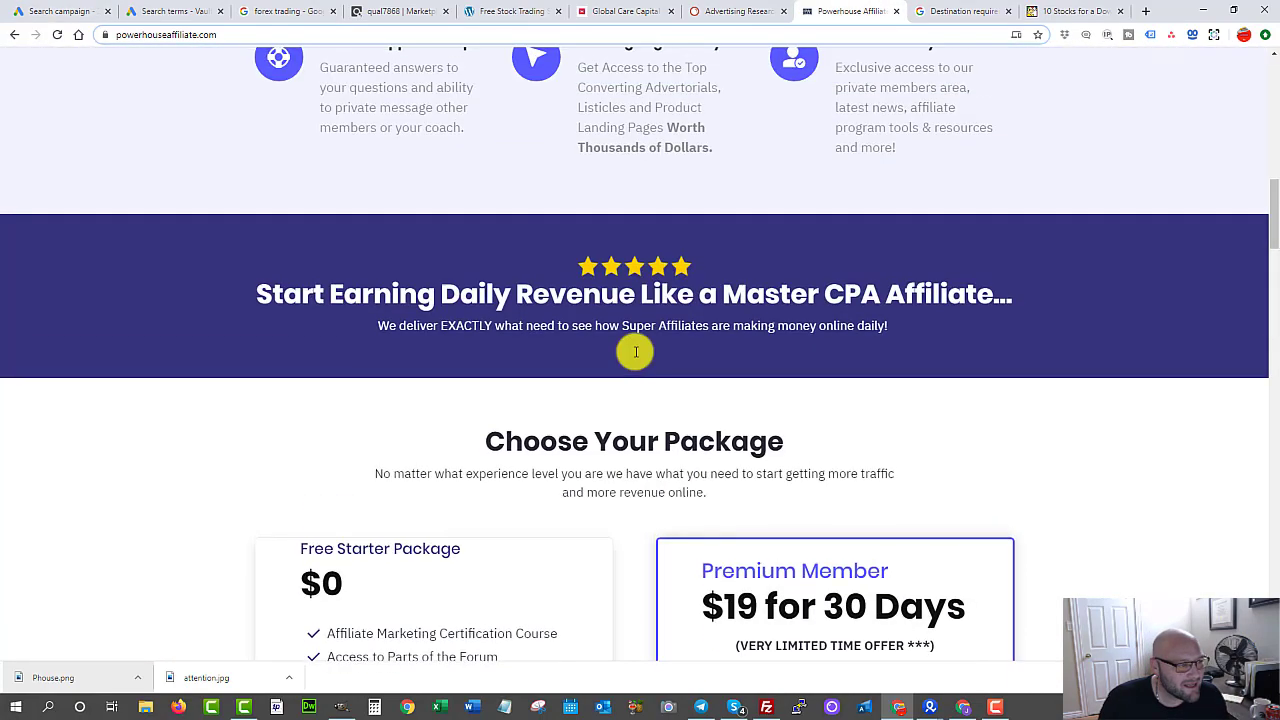
scroll(378, 413, down, 2)
drag(480, 329, 266, 340)
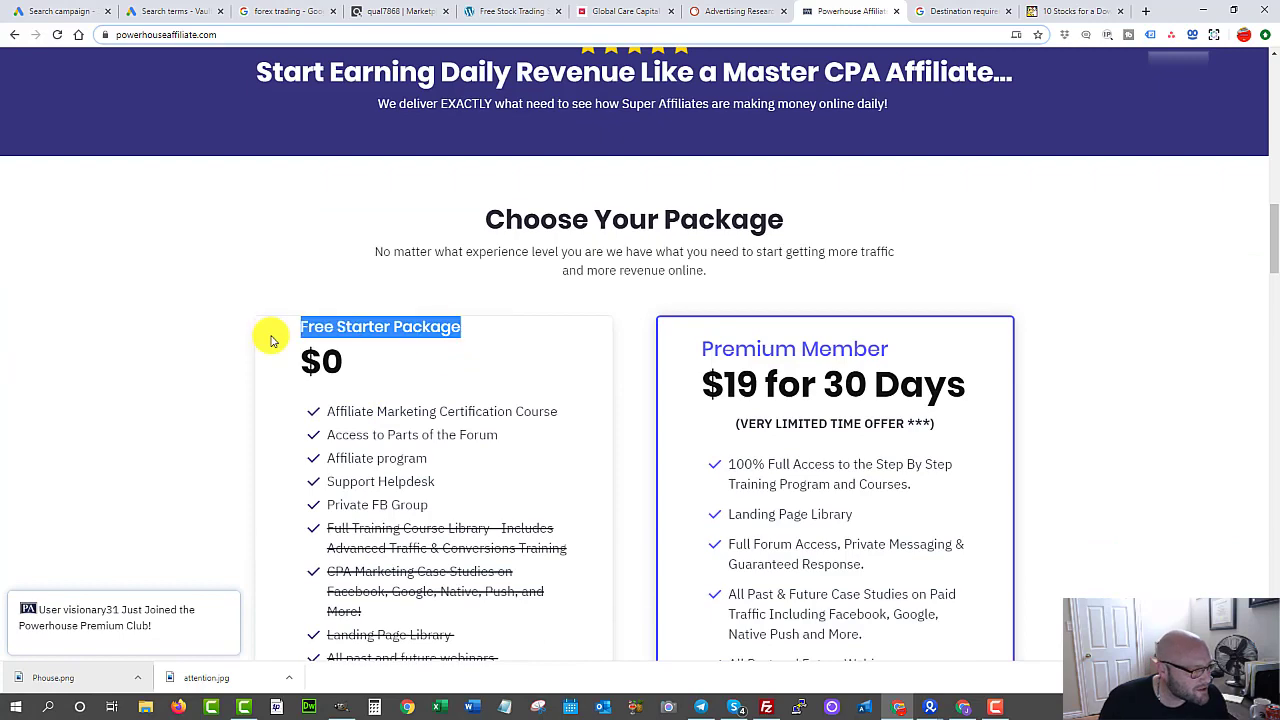
- Examine the Premium Member benefits, highlighting the item about past and future case studies on paid traffic
scroll(774, 340, down, 3)
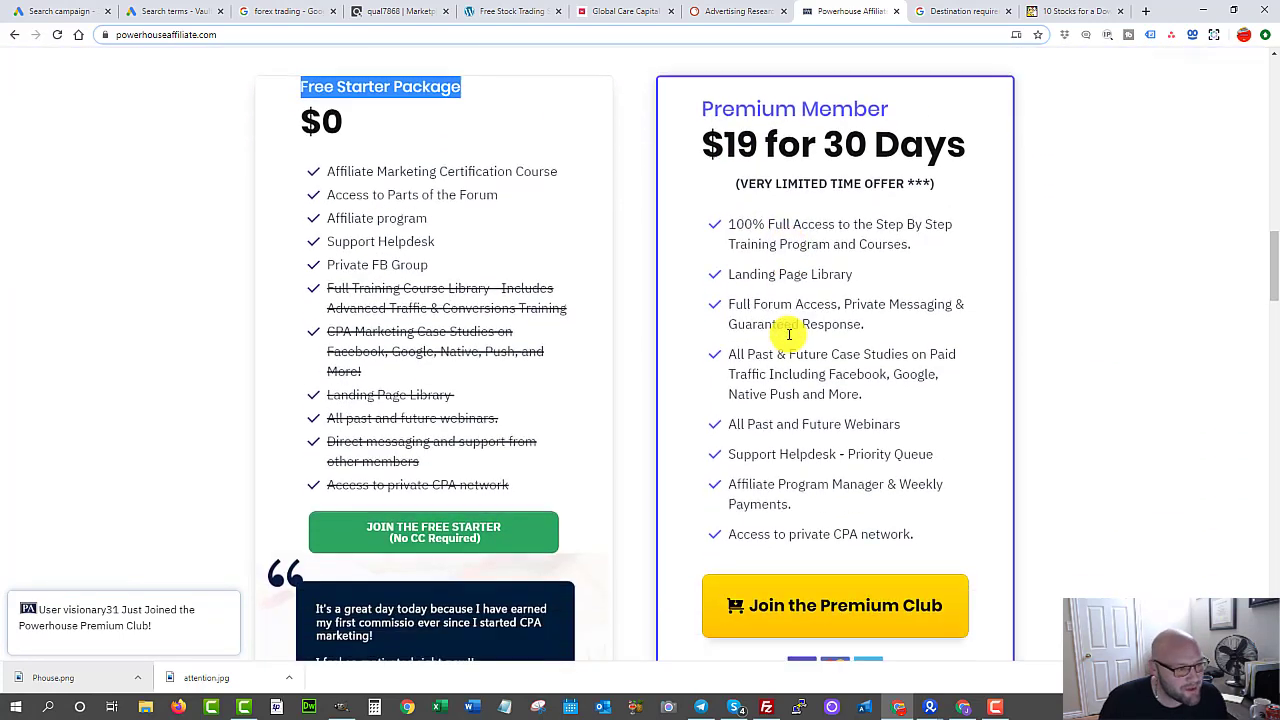
drag(728, 328, 900, 350)
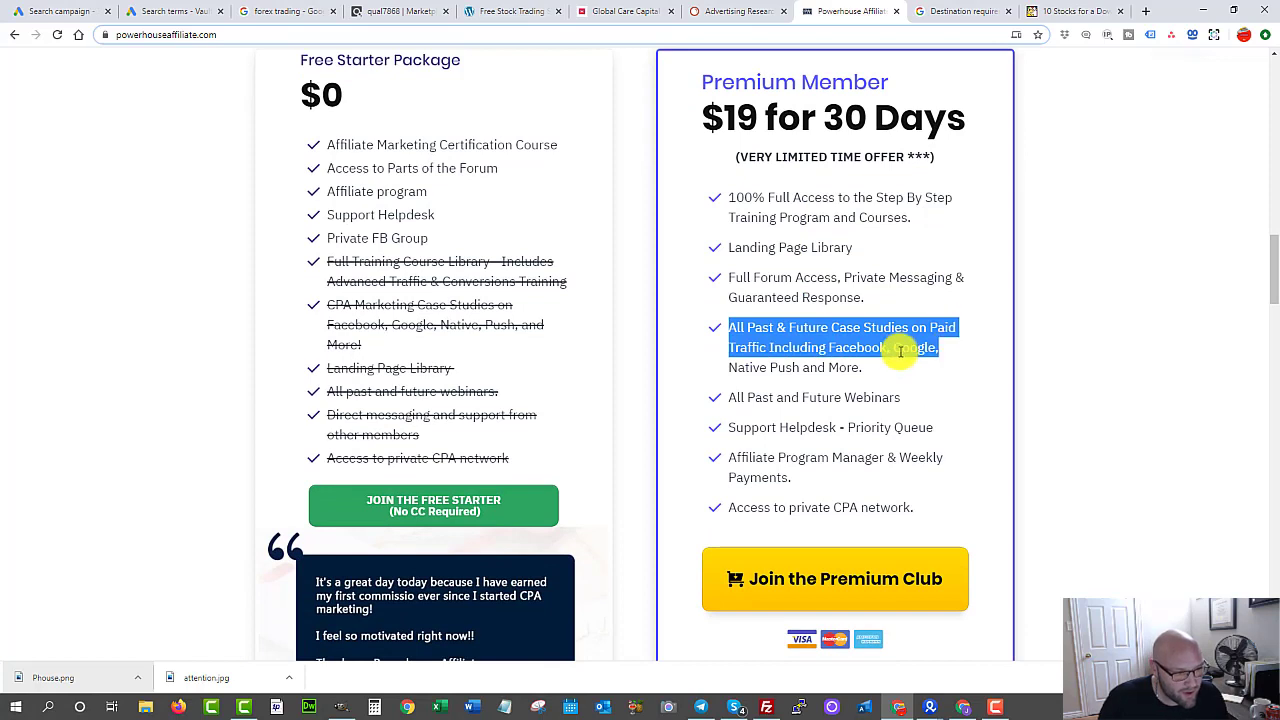
click(849, 356)
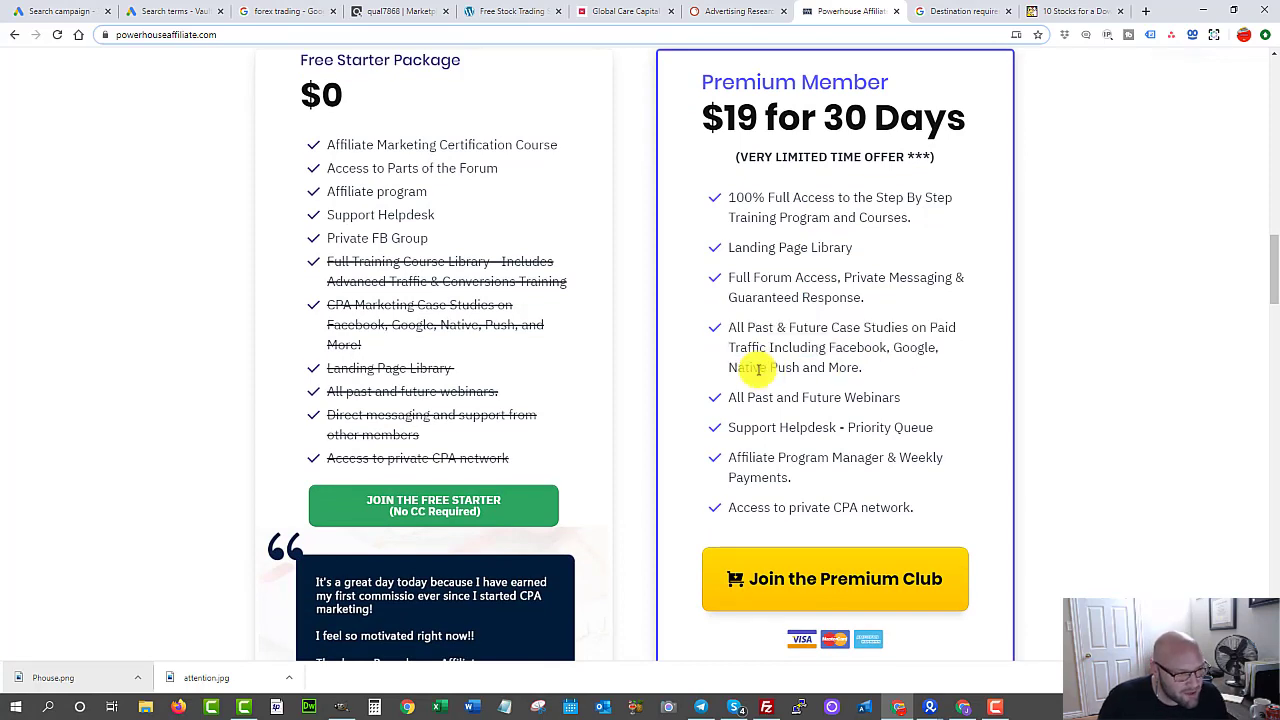
drag(753, 370, 809, 368)
click(809, 370)
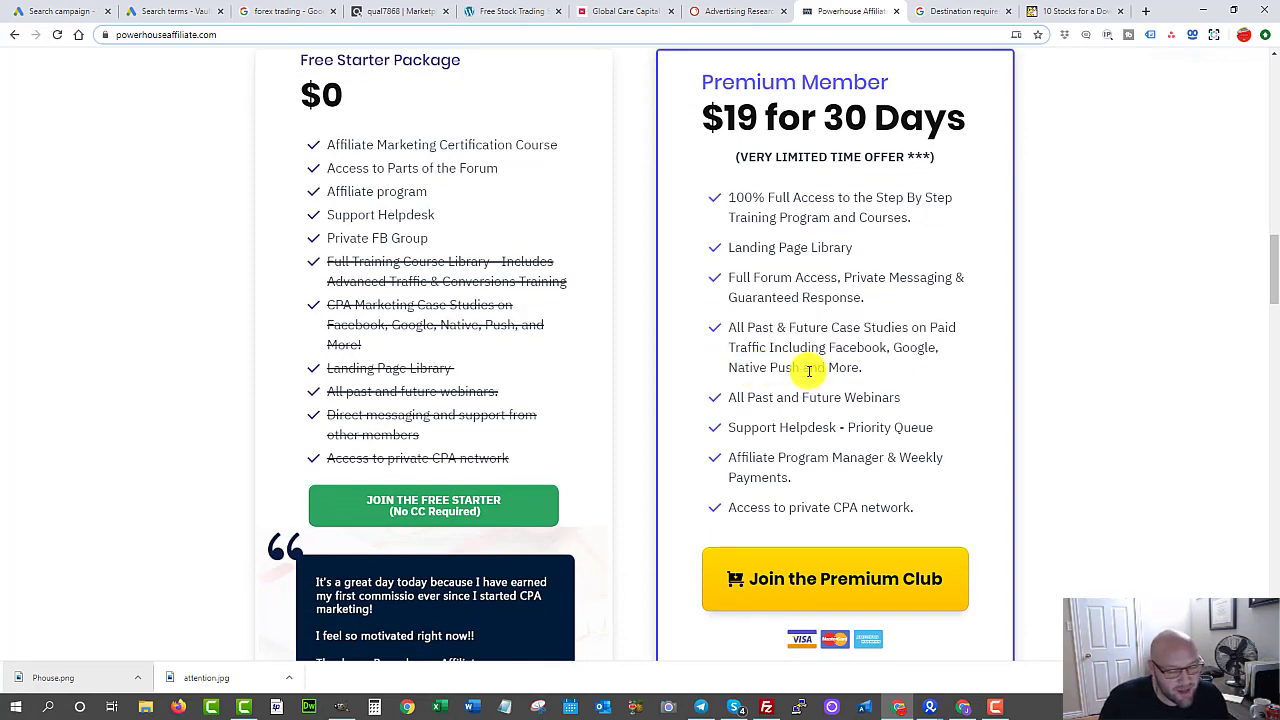